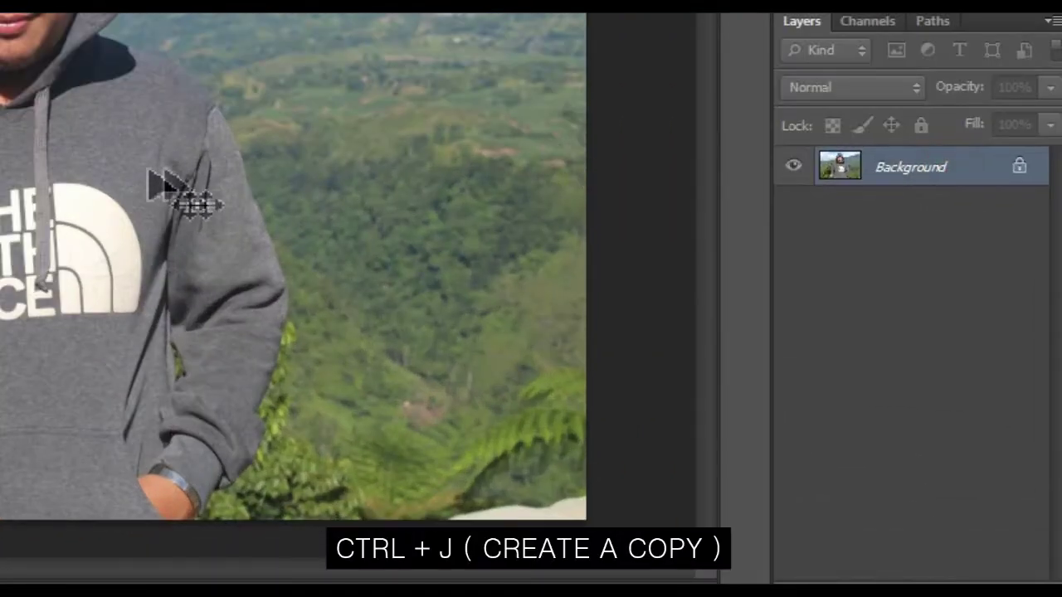
# Duplicate the Background photo layer as Layer 1 with Ctrl+J.
pyautogui.hotkey('ctrl', 'j')
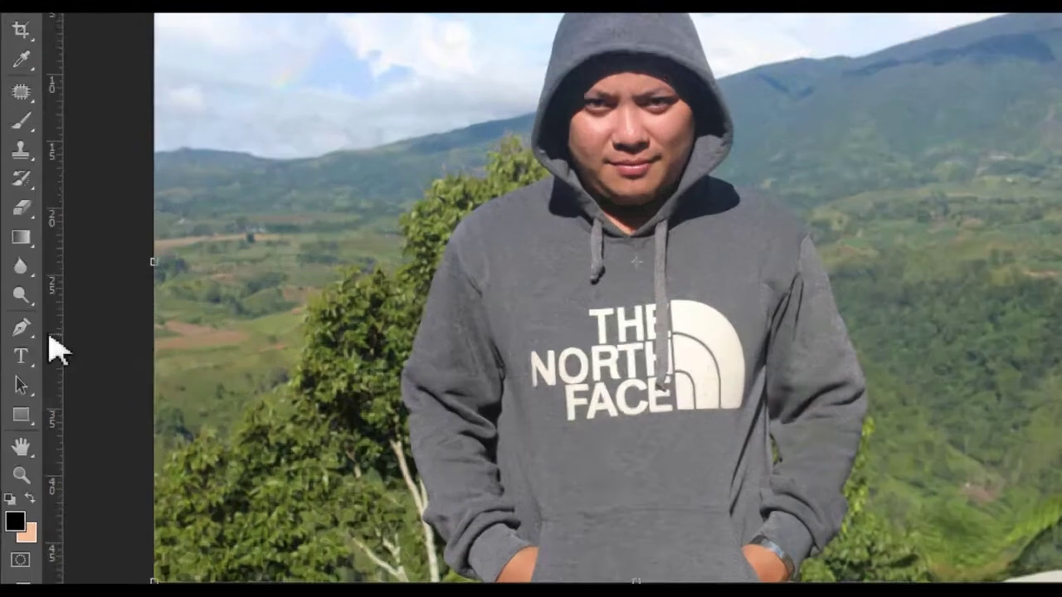
# Set the Pen tool to Path mode and zoom to 50% on the hood.
pyautogui.click(14, 368)
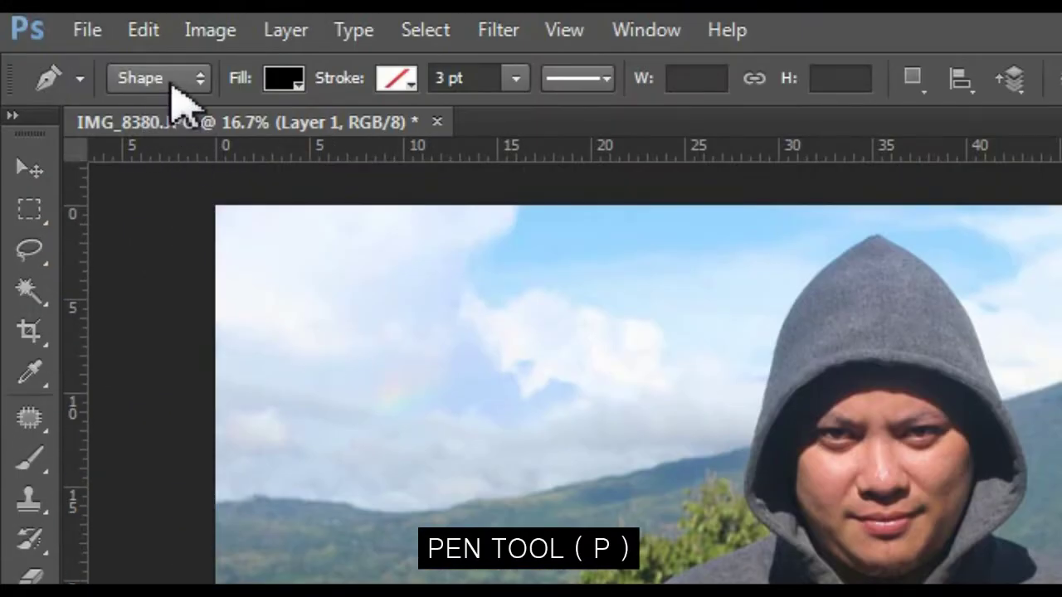
pyautogui.click(174, 79)
pyautogui.click(154, 138)
pyautogui.hotkey('ctrl', '+')
pyautogui.hotkey('ctrl', '+')
pyautogui.hotkey('ctrl', '+')
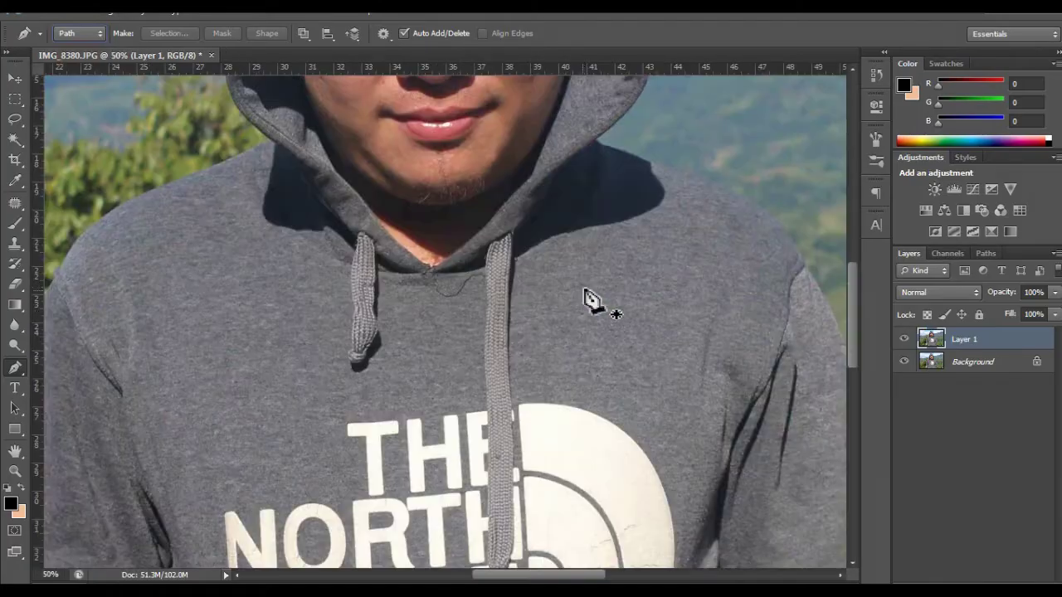
pyautogui.moveTo(512, 360); pyautogui.dragTo(396, 455)
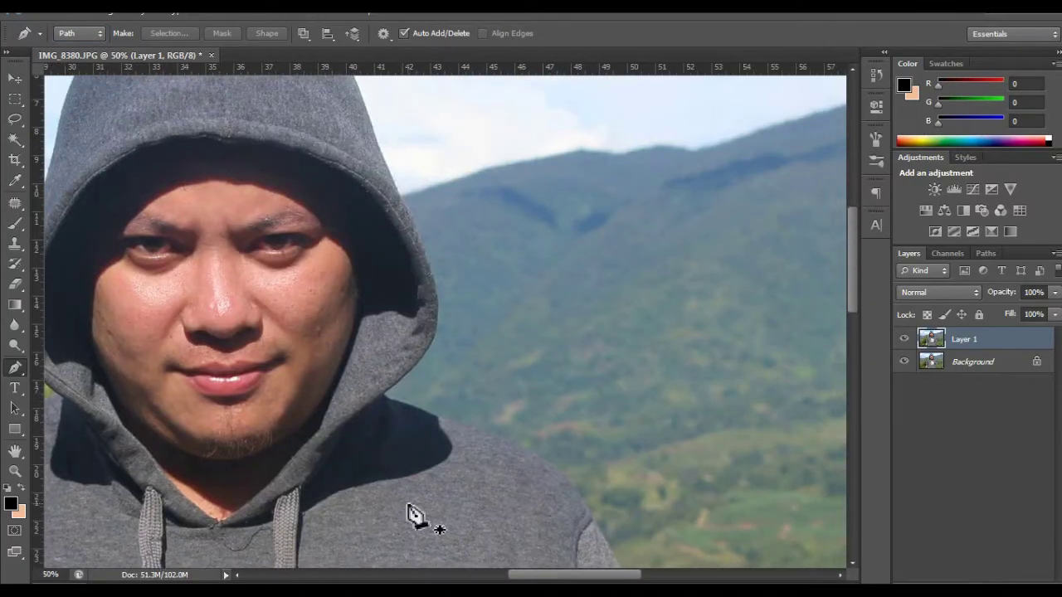
# Trace a closed pen path around the hooded man from hood down the sleeves.
pyautogui.click(390, 405)
pyautogui.moveTo(434, 444); pyautogui.dragTo(380, 281)
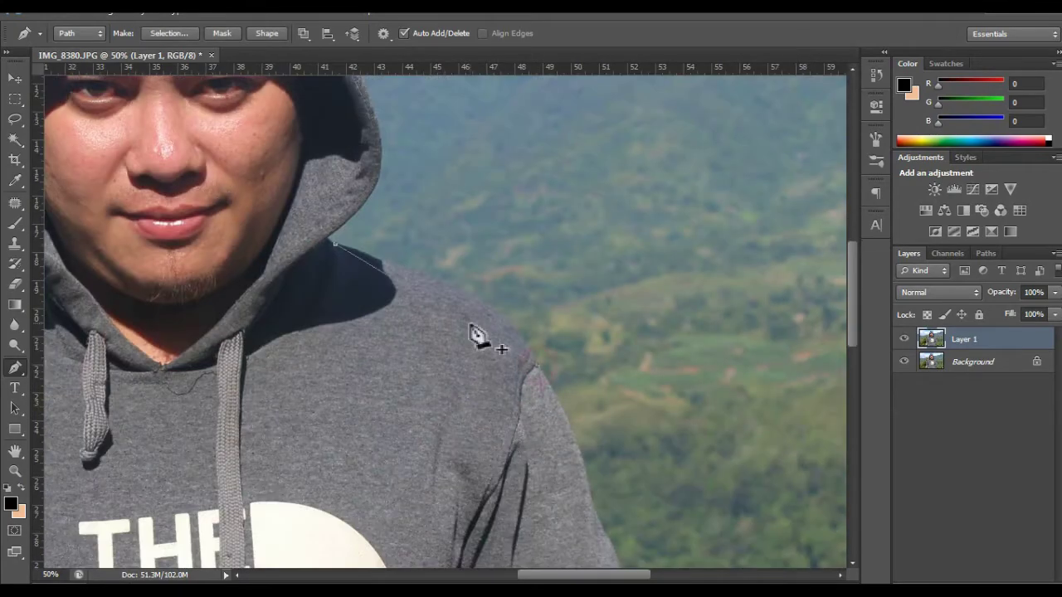
pyautogui.moveTo(489, 314); pyautogui.dragTo(453, 98)
pyautogui.moveTo(498, 182); pyautogui.dragTo(431, 50)
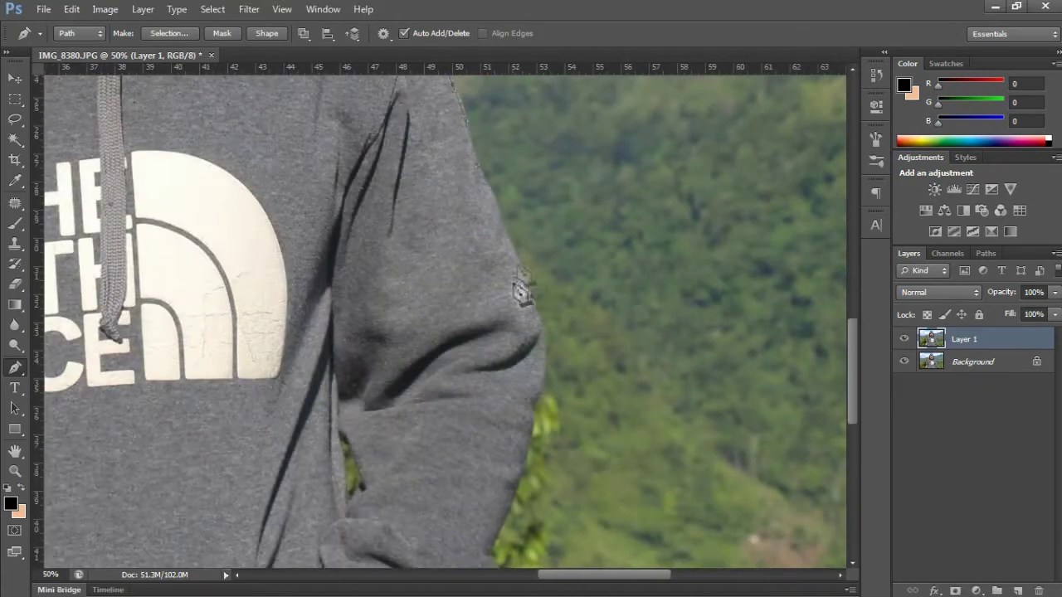
pyautogui.click(540, 338)
pyautogui.click(543, 363)
pyautogui.scroll(-5, 543, 363)
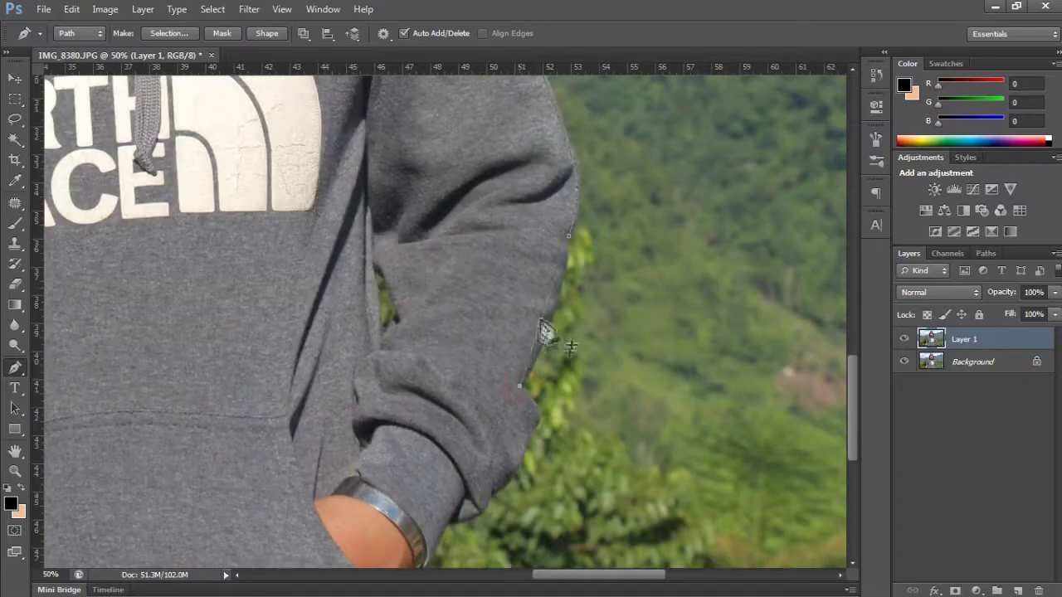
pyautogui.moveTo(540, 351); pyautogui.dragTo(558, 288)
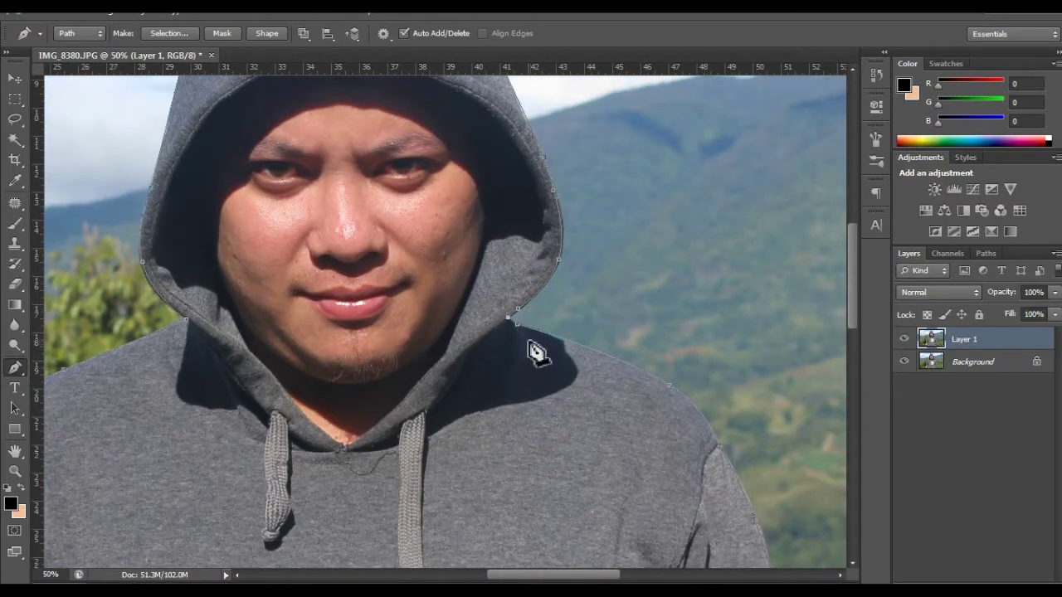
pyautogui.click(516, 327)
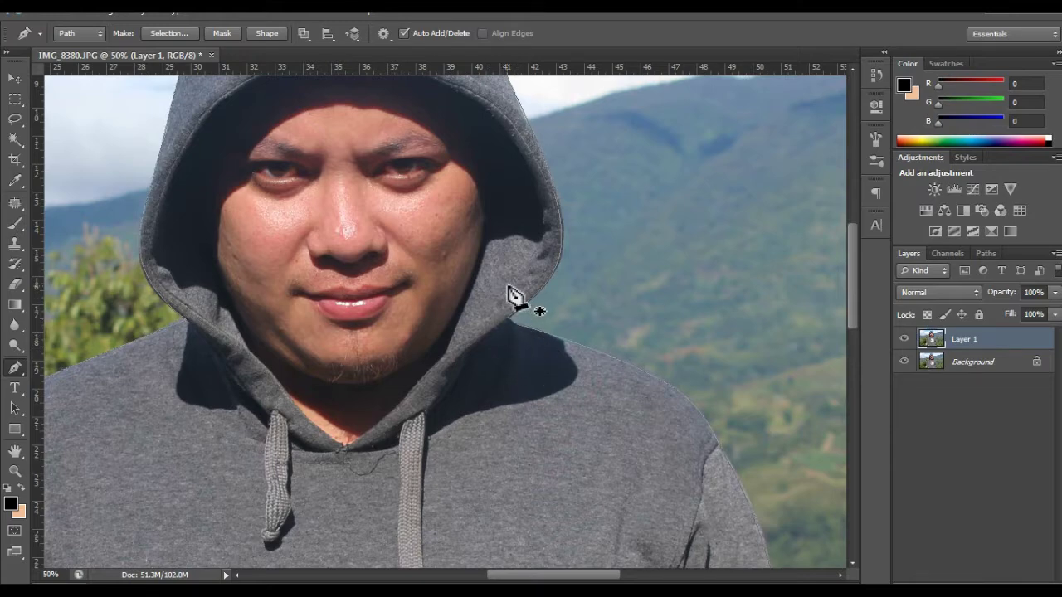
pyautogui.rightClick(510, 290)
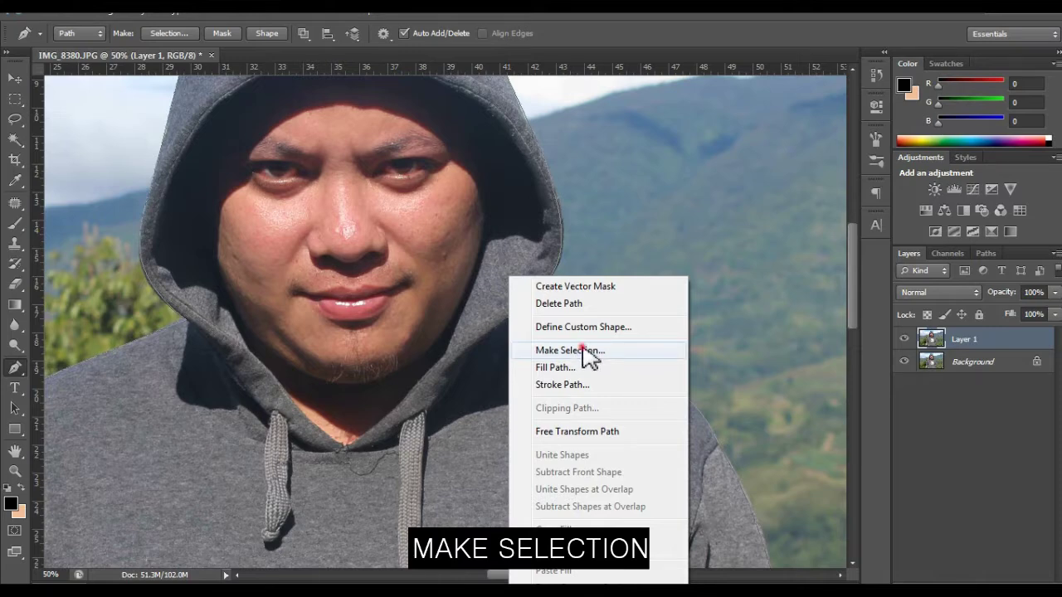
# Turn the path into a selection with 1 pixel feather and fit the image in view.
pyautogui.click(585, 352)
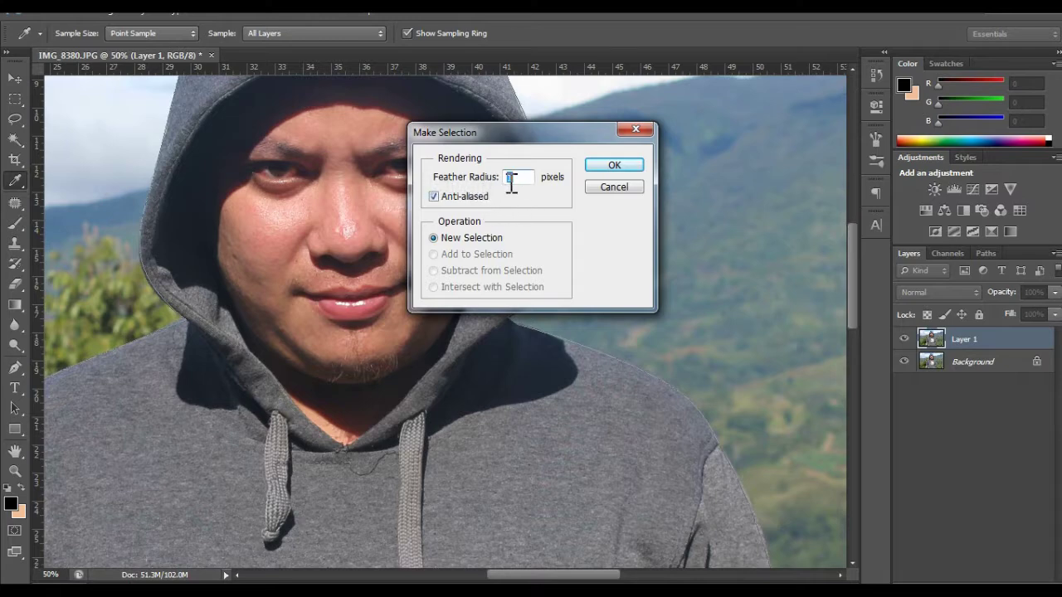
pyautogui.click(613, 166)
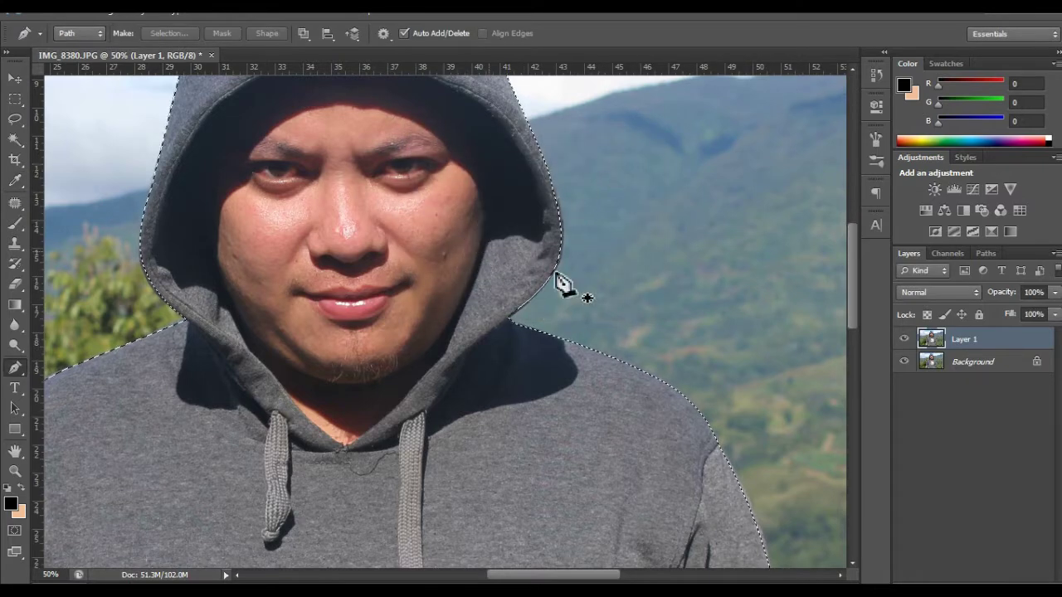
pyautogui.hotkey('ctrl', '0')
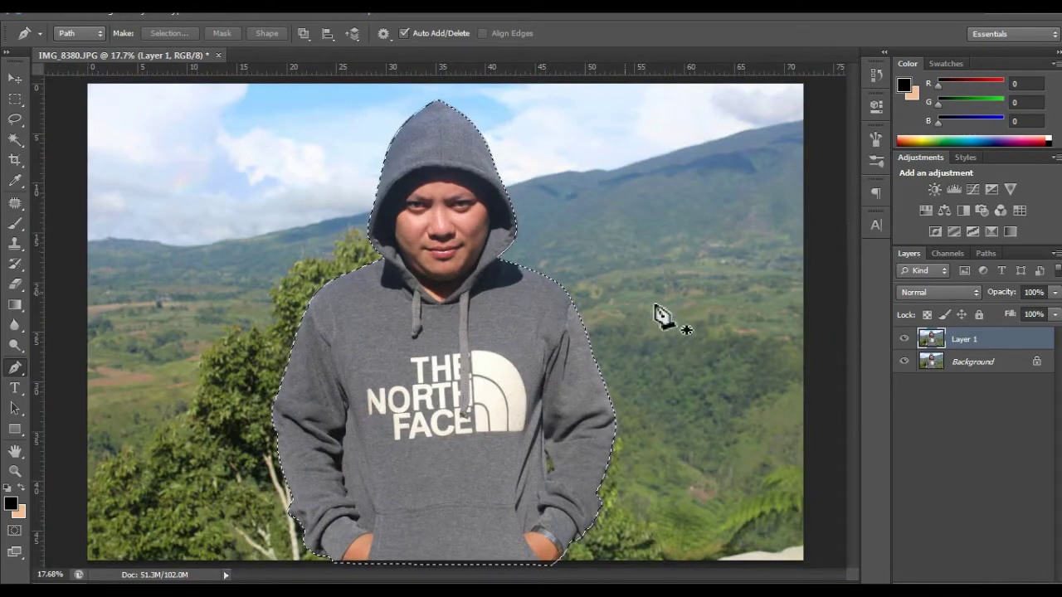
pyautogui.hotkey('ctrl', '-')
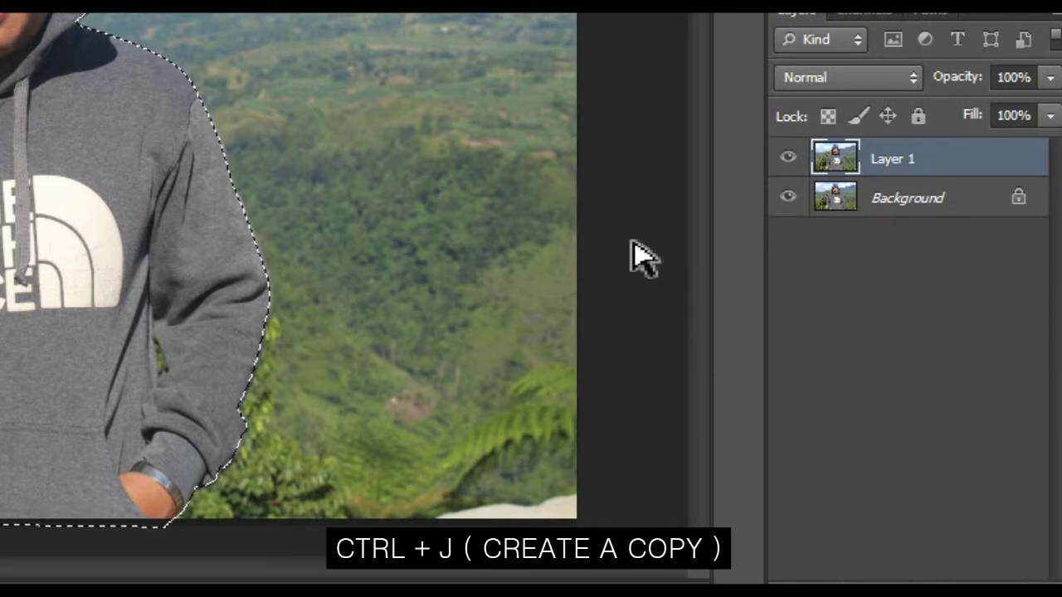
# Copy the selected man to Layer 2 and hide Background and Layer 1.
pyautogui.hotkey('ctrl', 'j')
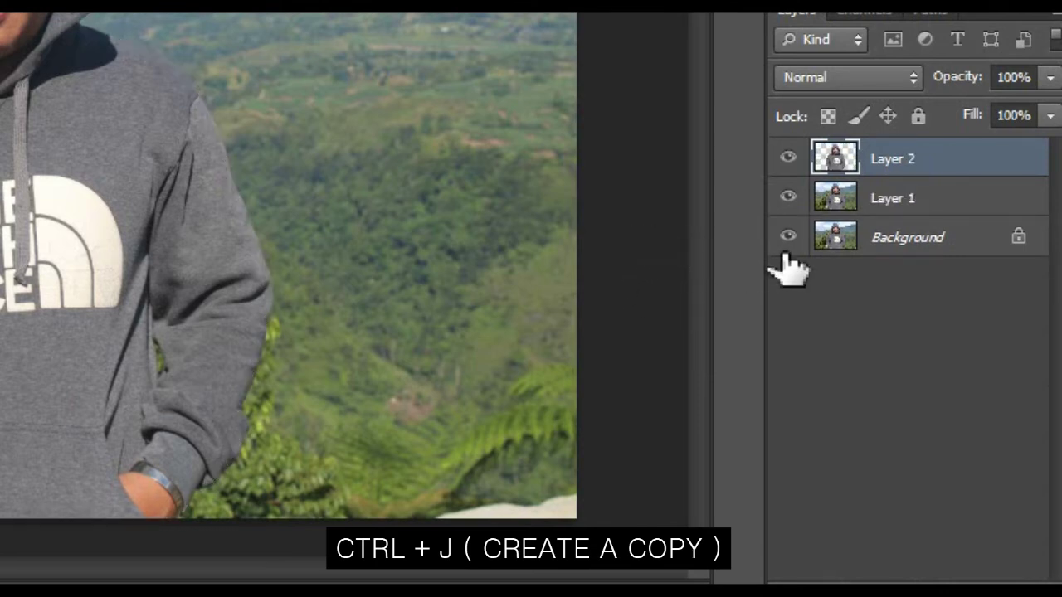
pyautogui.click(786, 238)
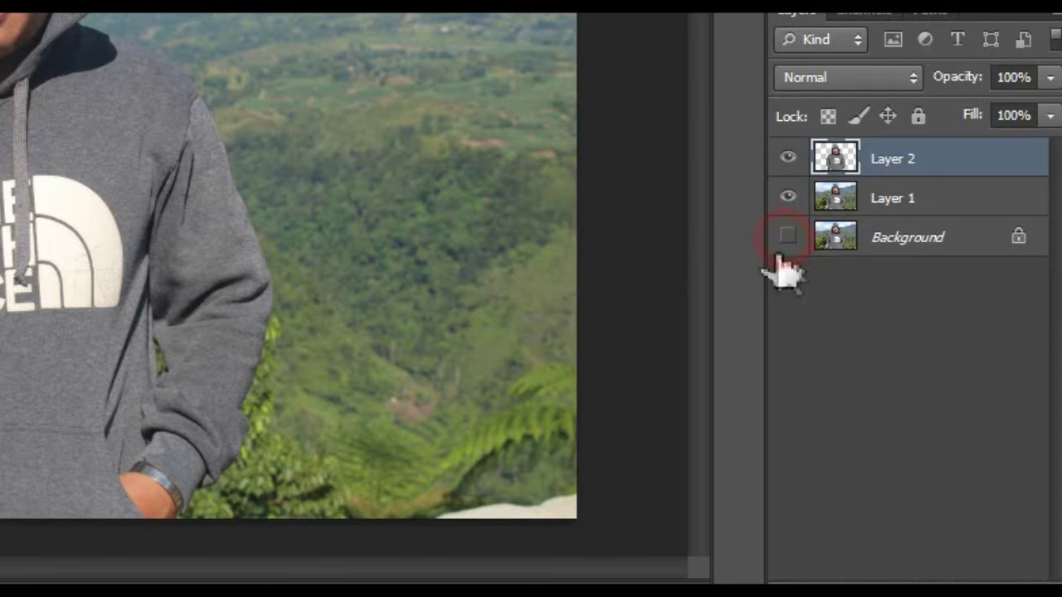
pyautogui.click(789, 200)
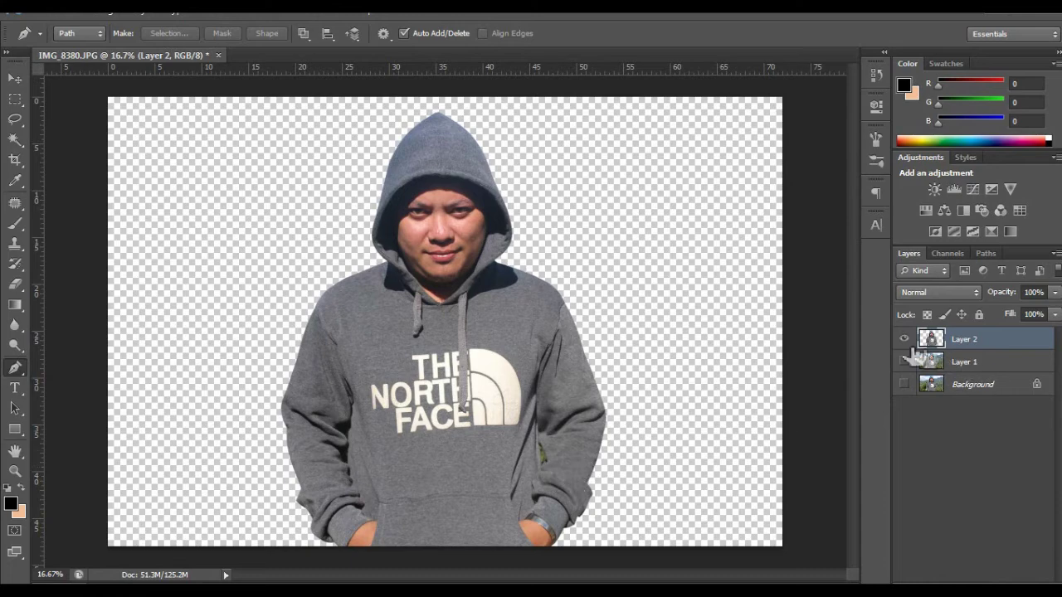
pyautogui.hotkey('ctrl', '+')
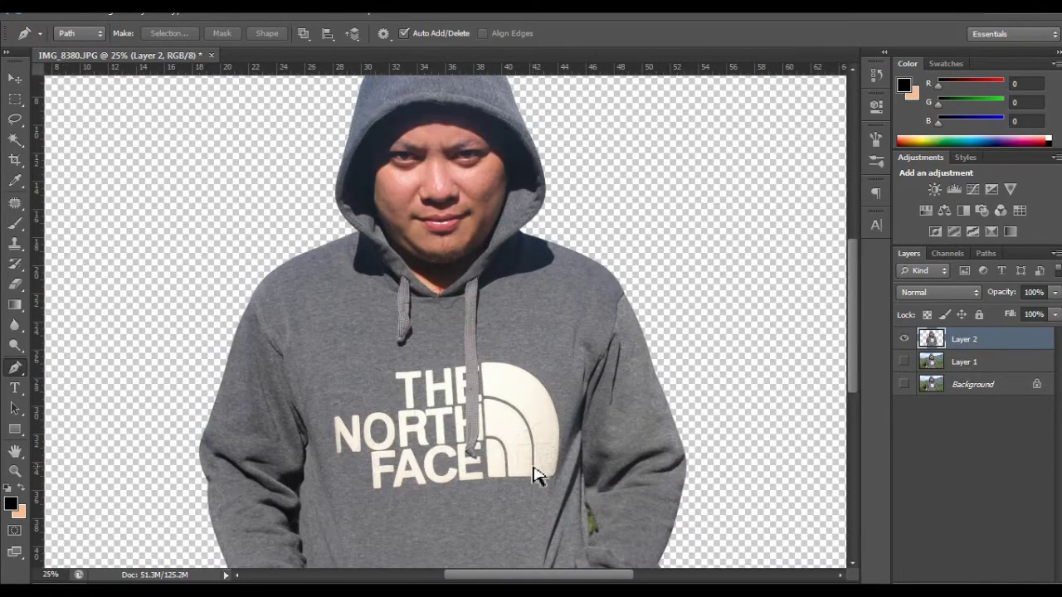
# Outline and select the leftover background gap between the left arm and body.
pyautogui.hotkey('ctrl', '+')
pyautogui.hotkey('ctrl', '+')
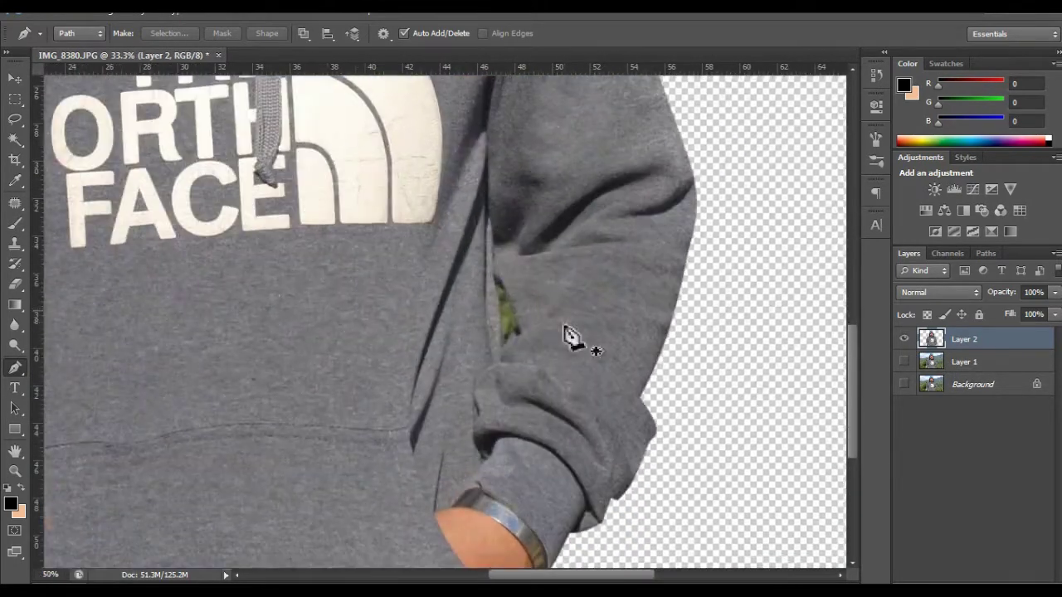
pyautogui.click(495, 283)
pyautogui.click(501, 346)
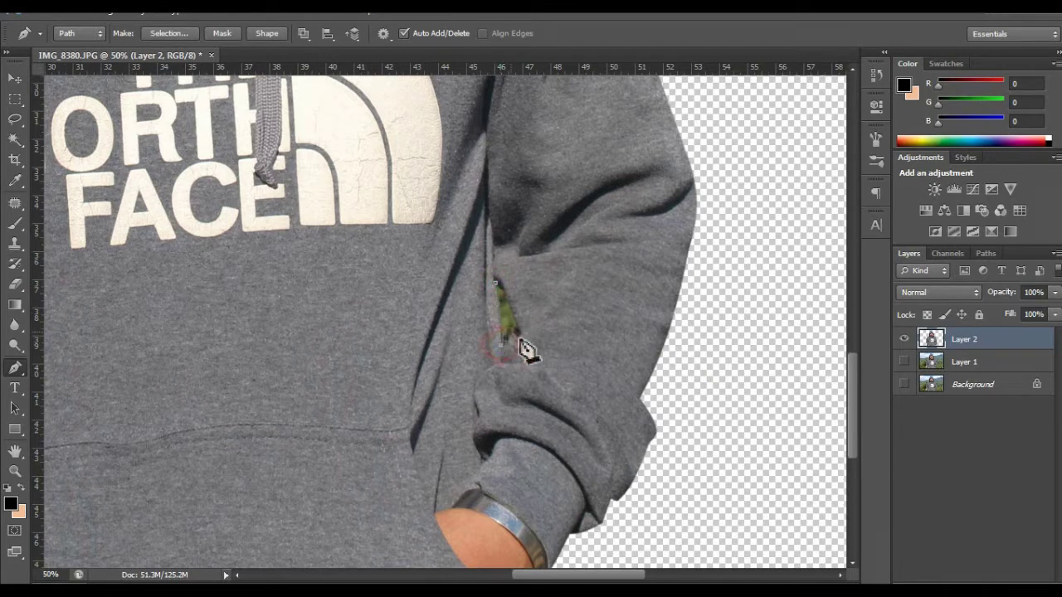
pyautogui.rightClick(489, 285)
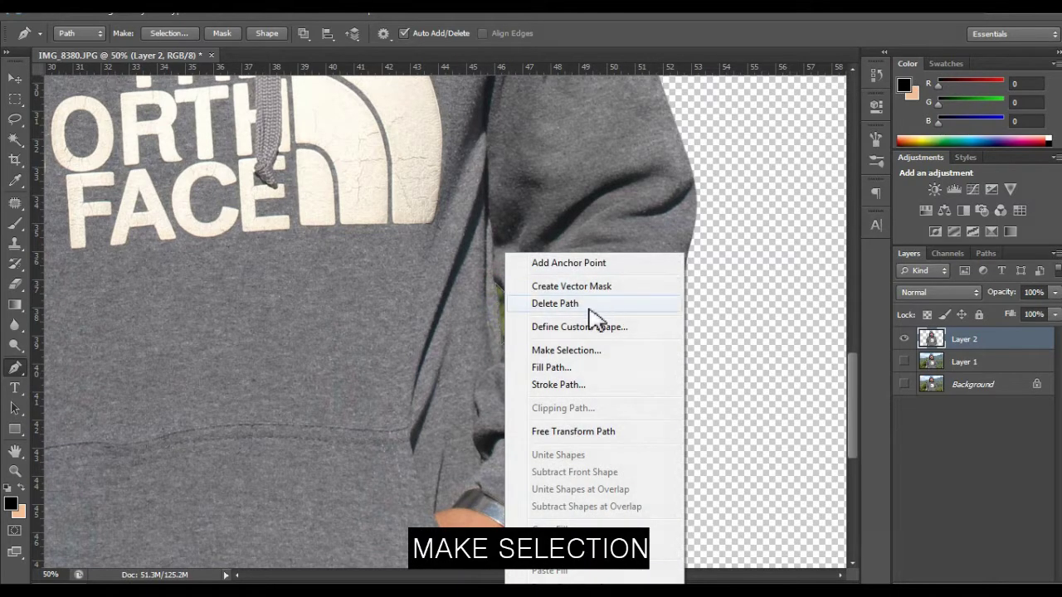
pyautogui.click(566, 348)
pyautogui.press('Return')
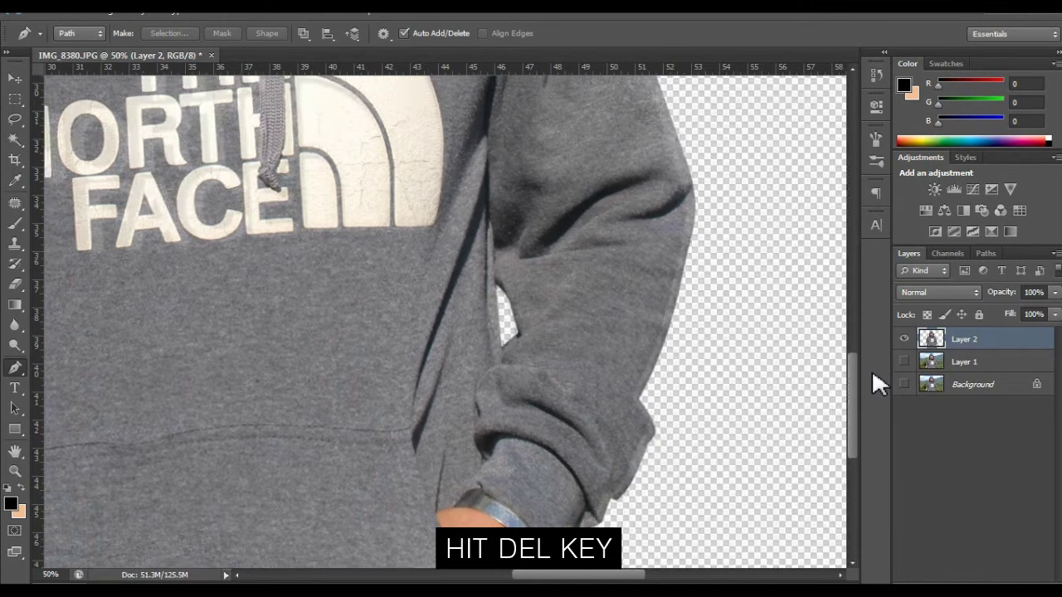
# Zoom out, show Layer 1 again and make it the active layer.
pyautogui.hotkey('ctrl', '-')
pyautogui.hotkey('ctrl', '-')
pyautogui.hotkey('ctrl', '-')
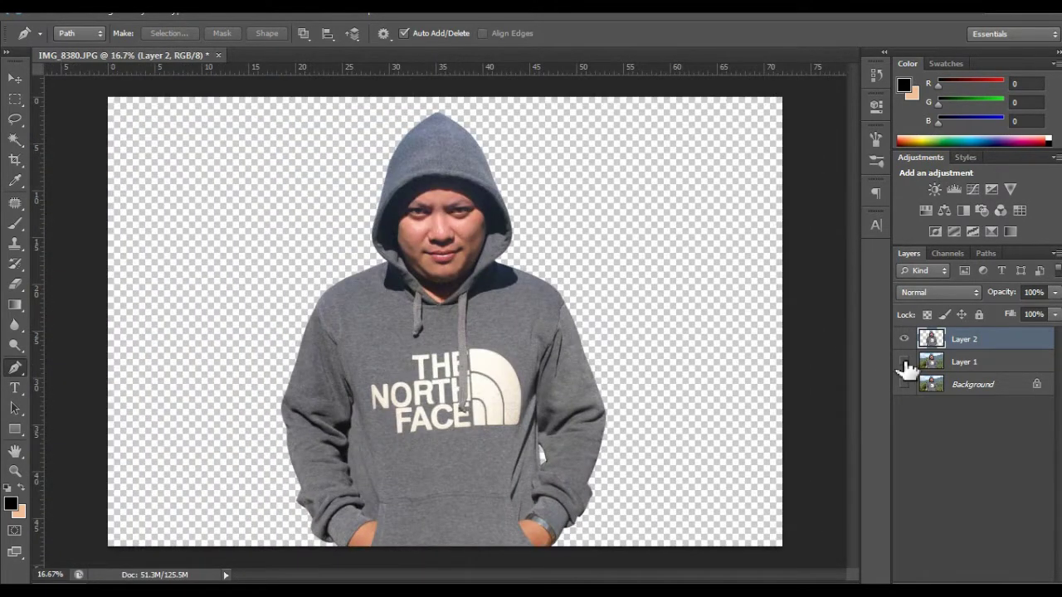
pyautogui.click(904, 363)
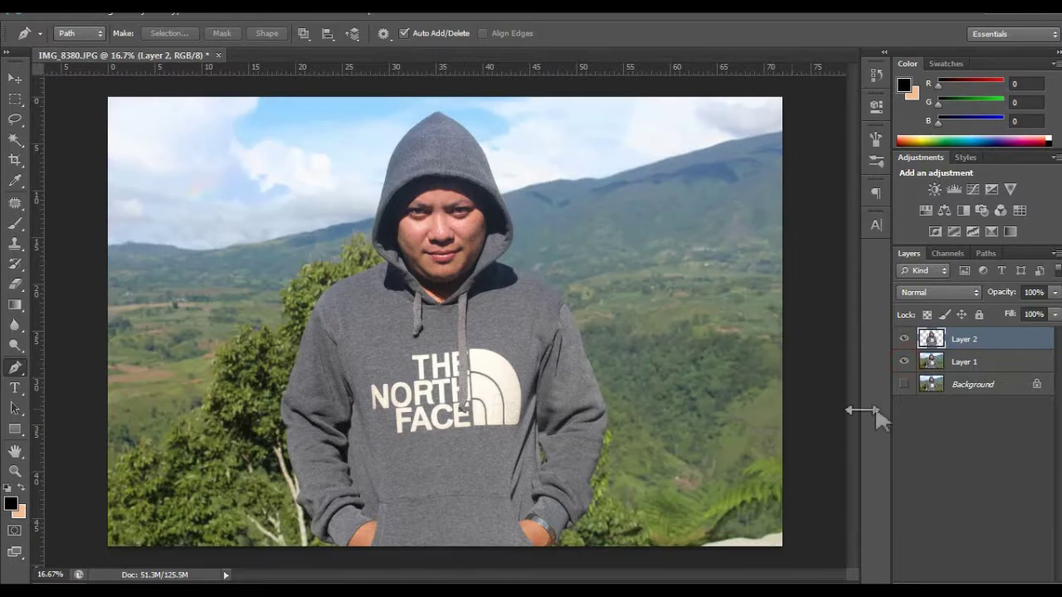
pyautogui.click(983, 366)
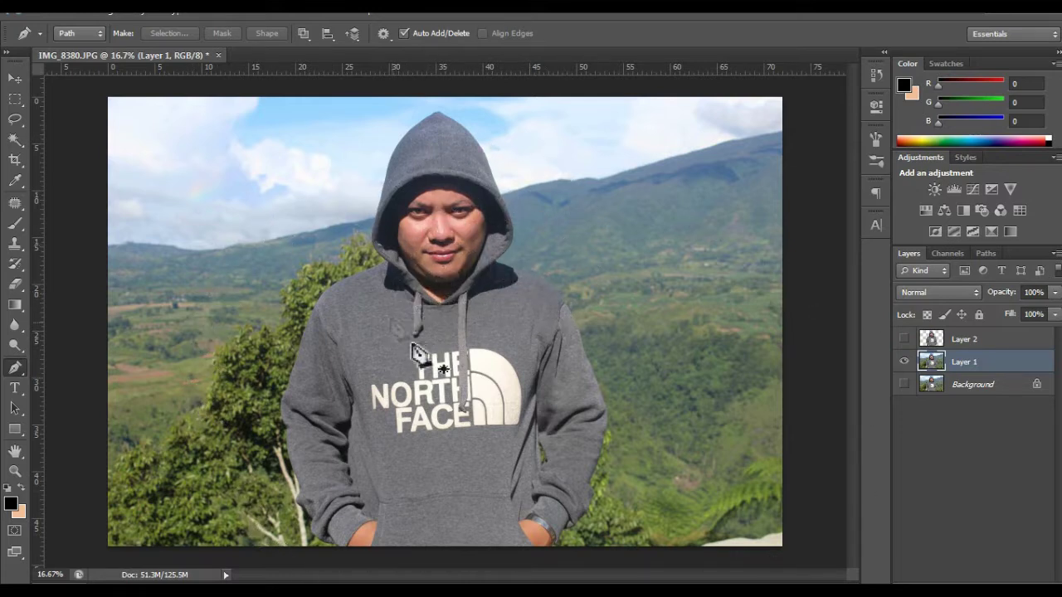
# Lasso around the hooded man on Layer 1 and Content-Aware Fill him away.
pyautogui.press('v')
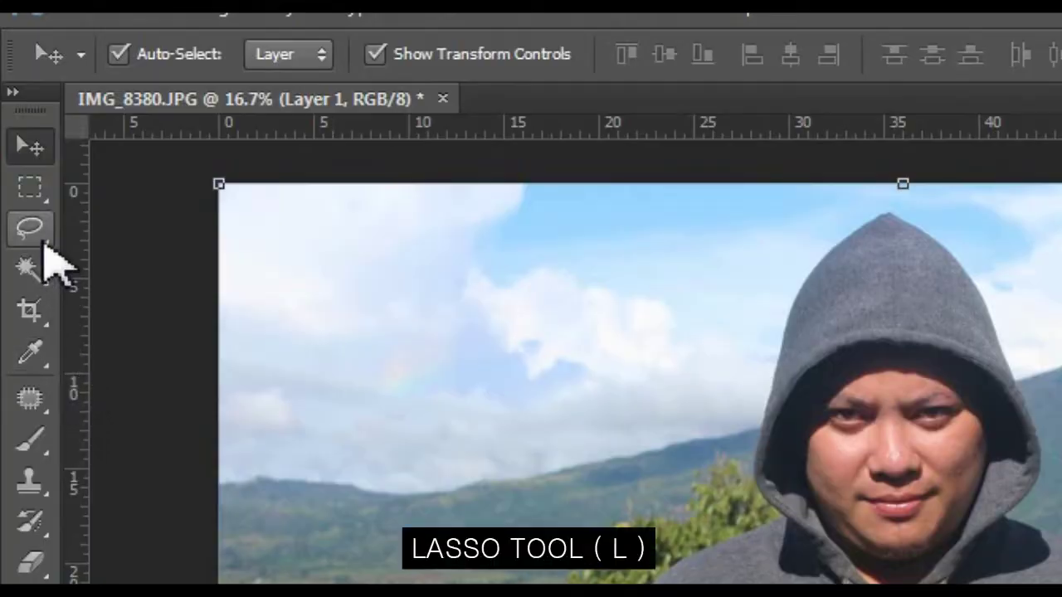
pyautogui.click(15, 118)
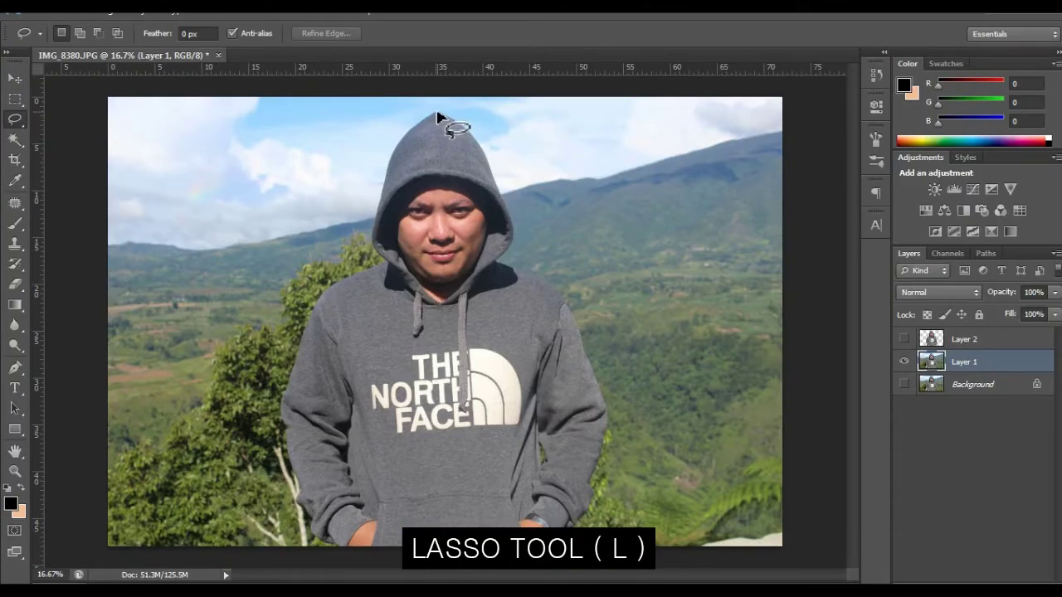
pyautogui.moveTo(446, 109); pyautogui.dragTo(472, 129)
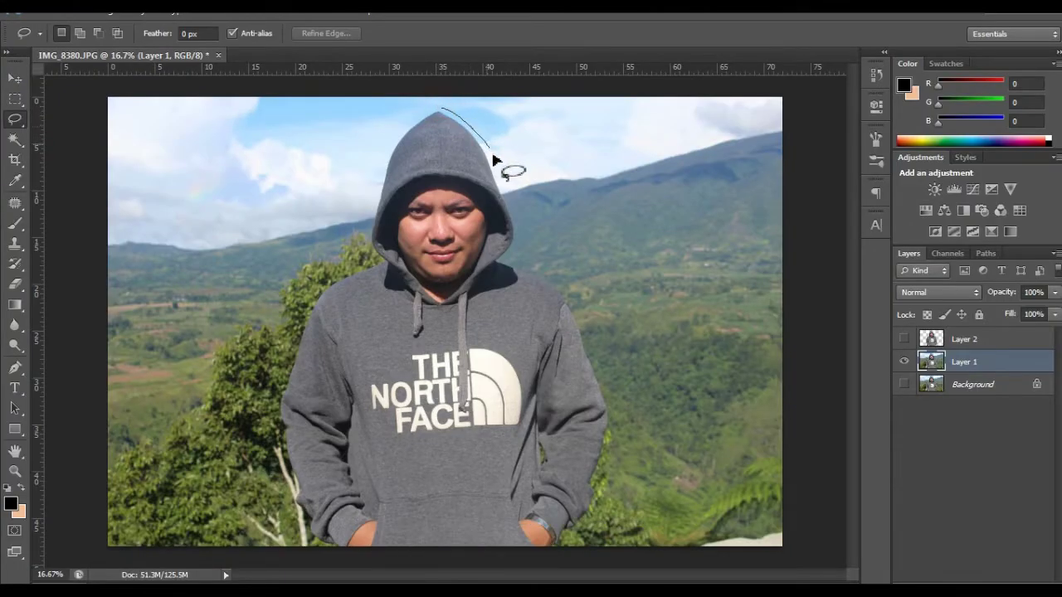
pyautogui.moveTo(519, 251)
pyautogui.mouseDown()
pyautogui.moveTo(511, 564)
pyautogui.moveTo(303, 364)
pyautogui.moveTo(370, 265)
pyautogui.moveTo(374, 219)
pyautogui.mouseUp()
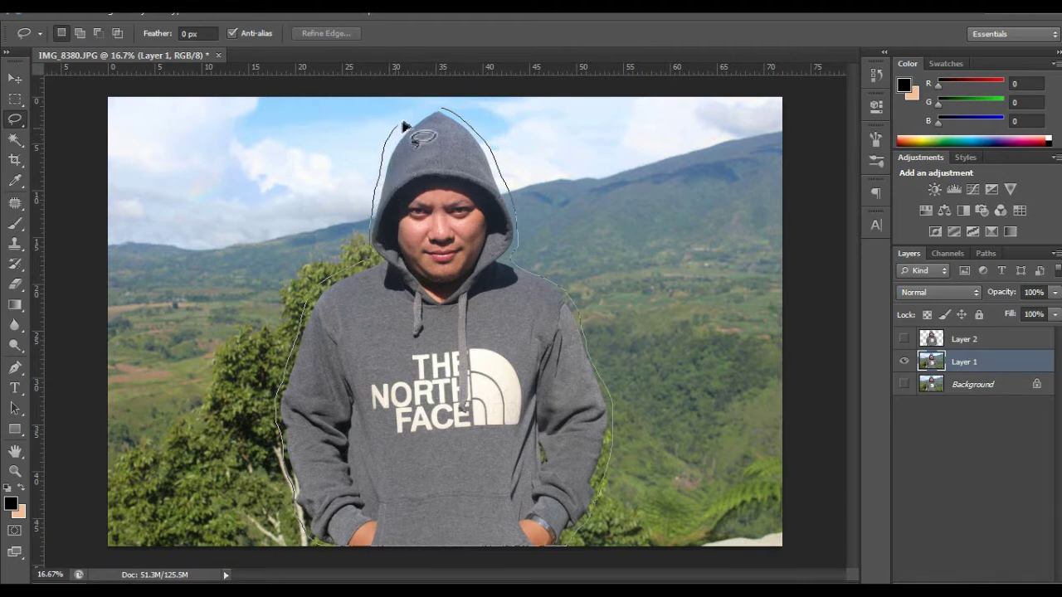
pyautogui.moveTo(445, 114); pyautogui.dragTo(453, 116)
pyautogui.rightClick(448, 154)
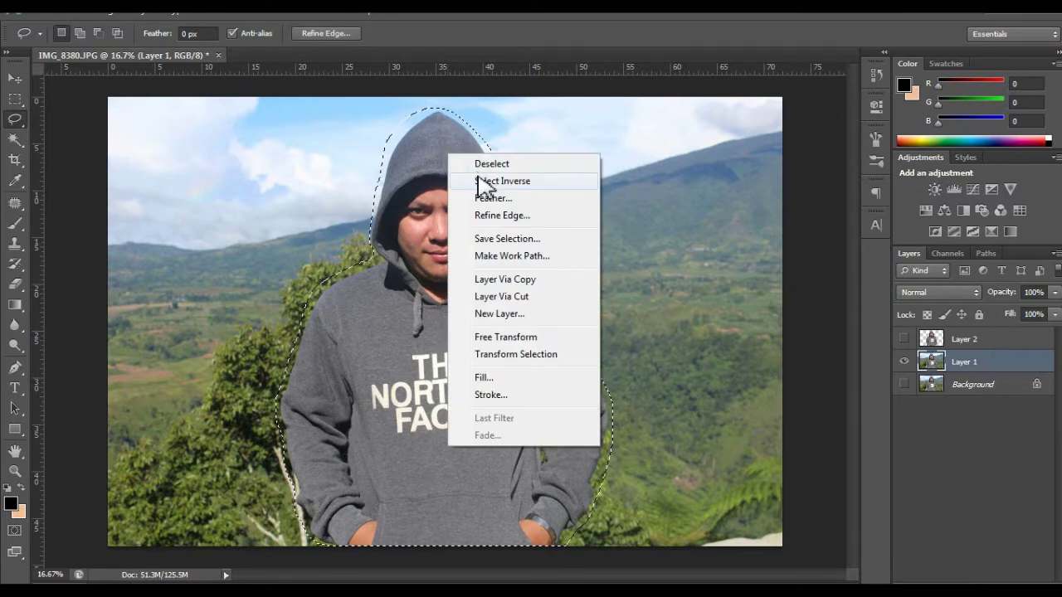
pyautogui.click(496, 378)
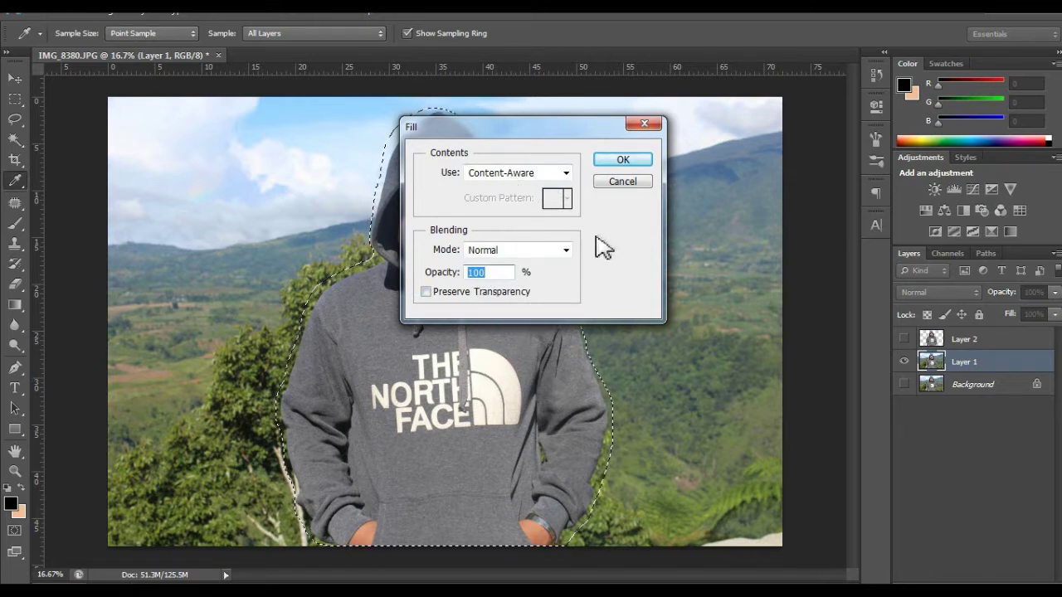
pyautogui.click(632, 159)
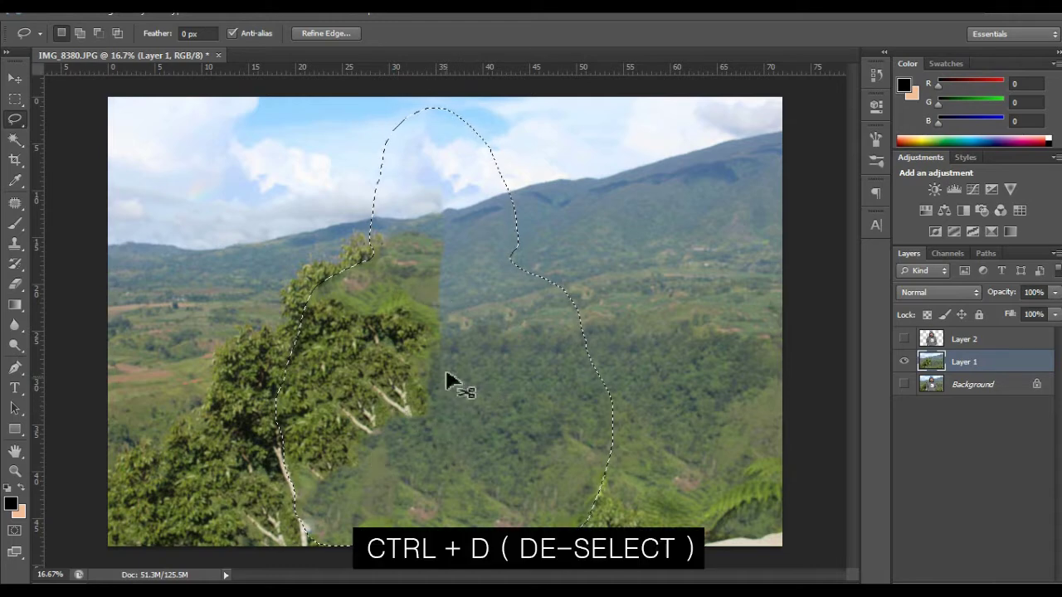
# Deselect, show Layer 2 again and rename it 'model'.
pyautogui.hotkey('ctrl', 'd')
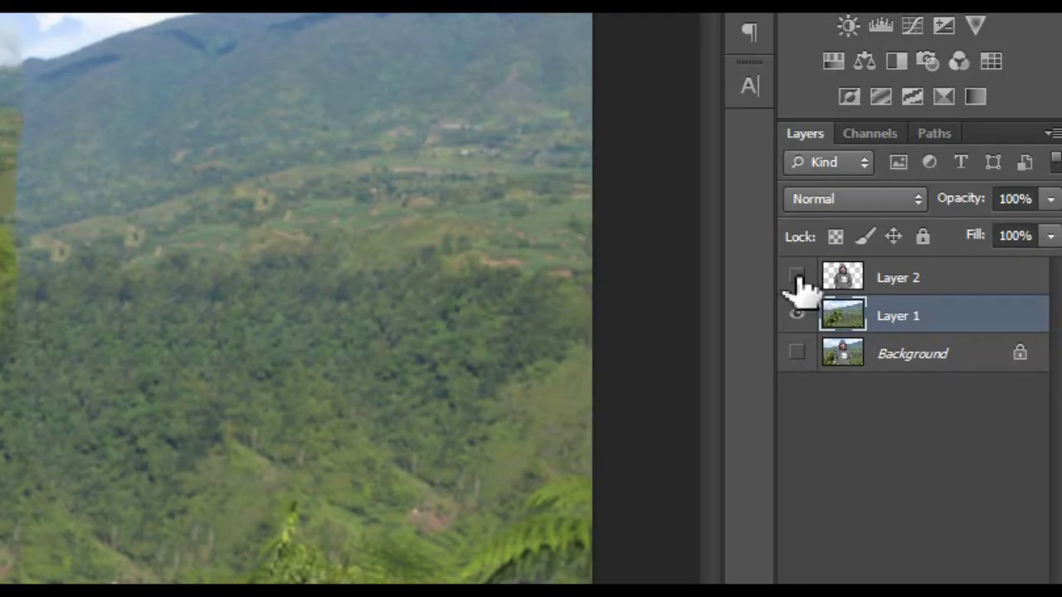
pyautogui.click(797, 278)
pyautogui.click(898, 279)
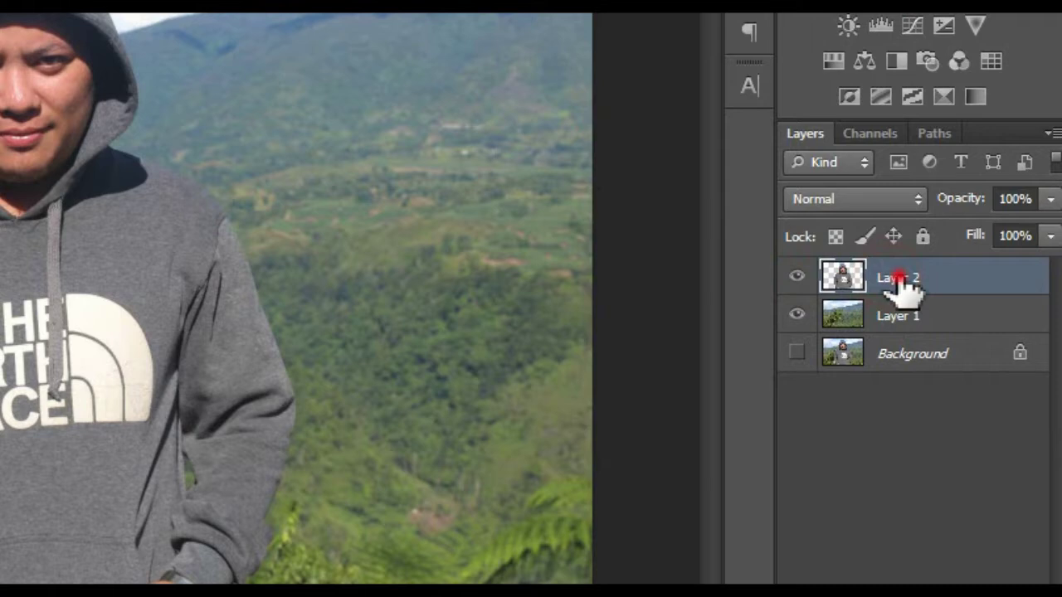
pyautogui.doubleClick(898, 279)
pyautogui.write('model')
pyautogui.press('Return')
# Rename Layer 1 to 'background', check the fill, and reselect the model layer.
pyautogui.doubleClick(899, 316)
pyautogui.write('la')
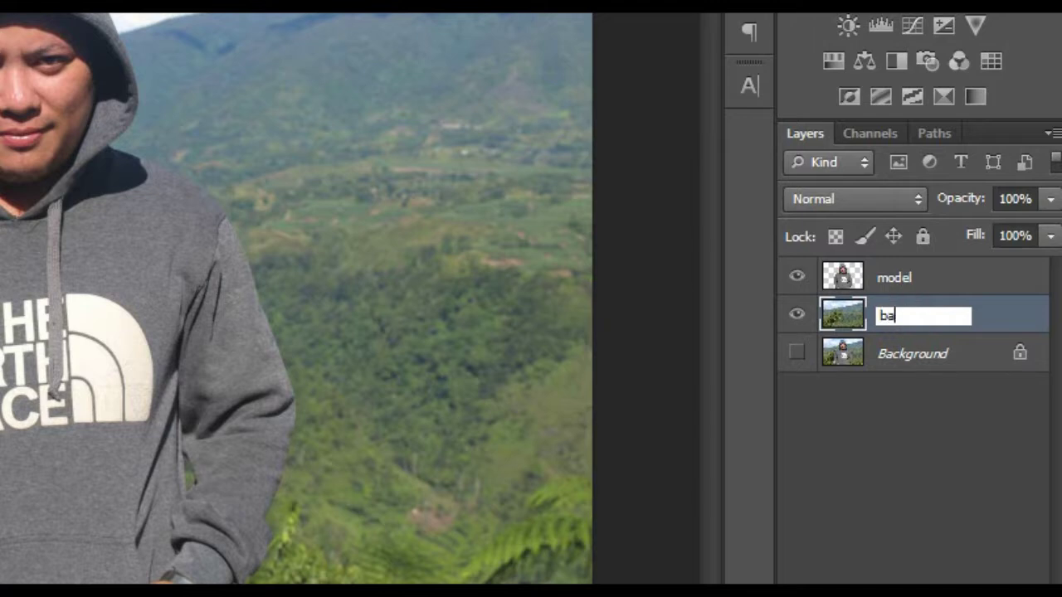
pyautogui.write('d')
pyautogui.press('Return')
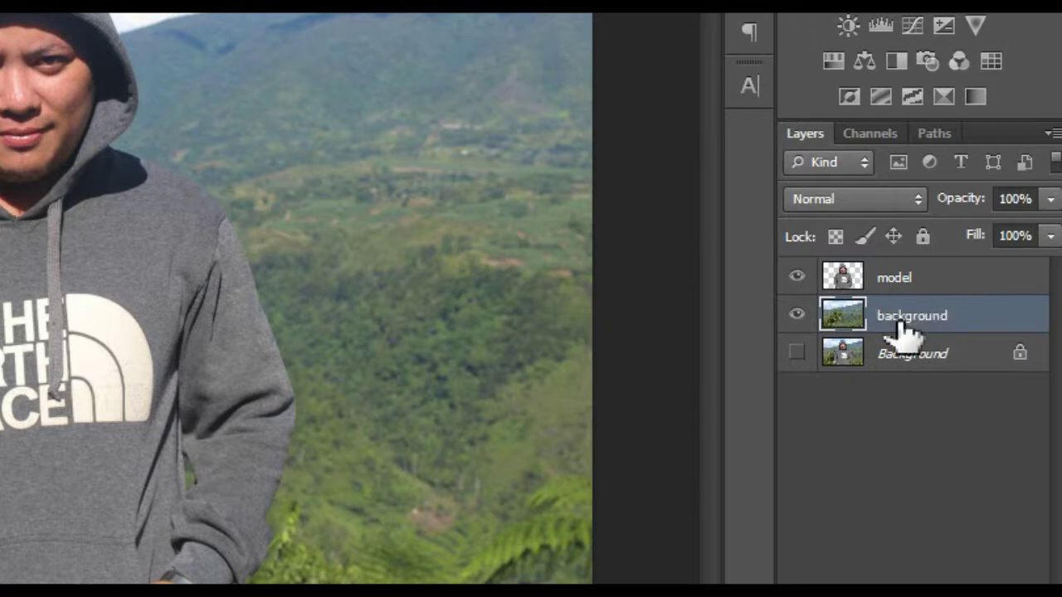
pyautogui.click(797, 278)
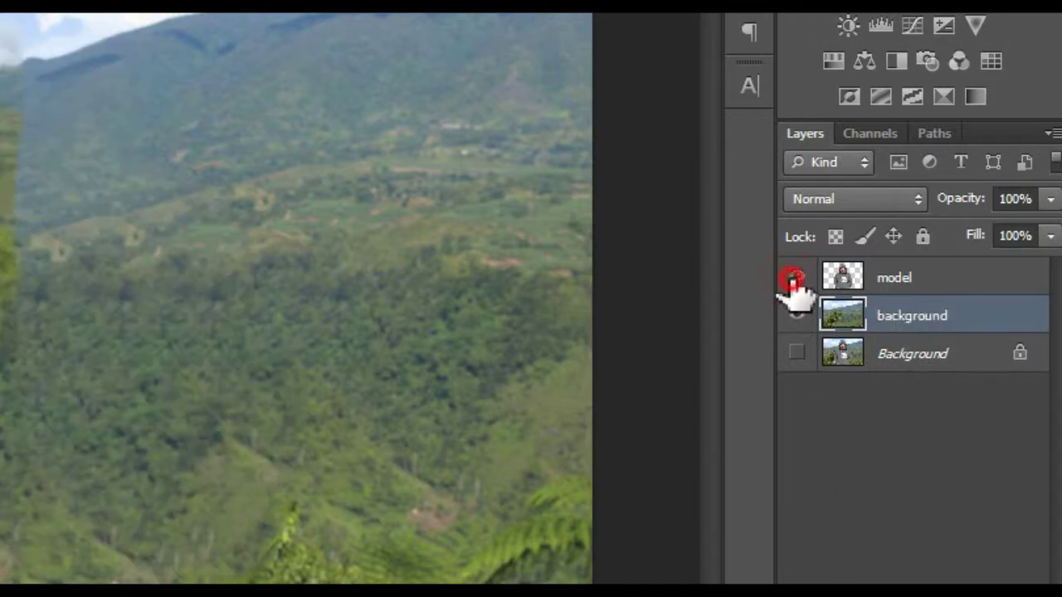
pyautogui.click(797, 315)
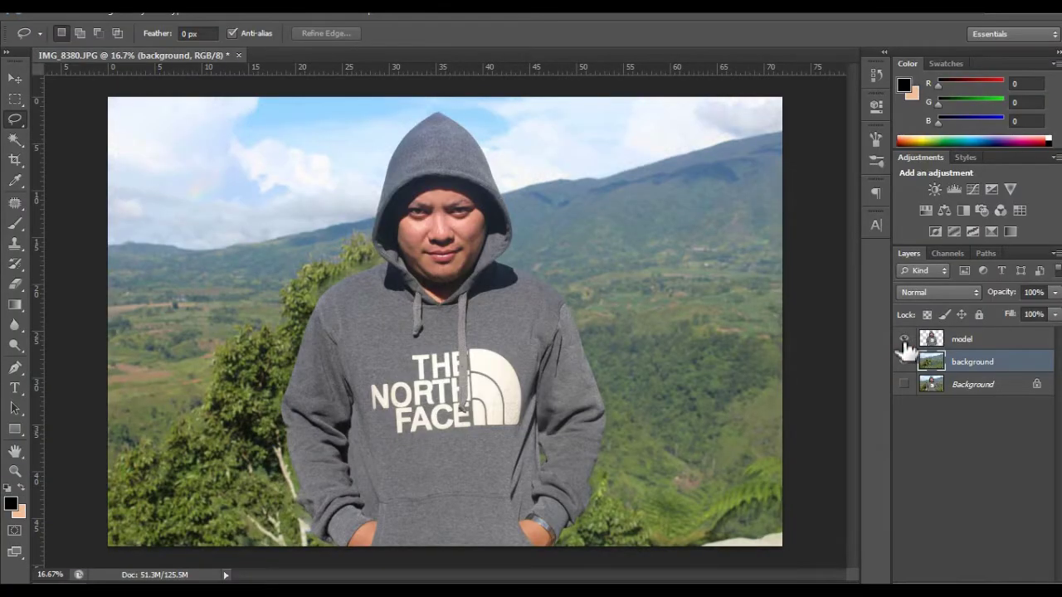
pyautogui.click(937, 339)
pyautogui.press('v')
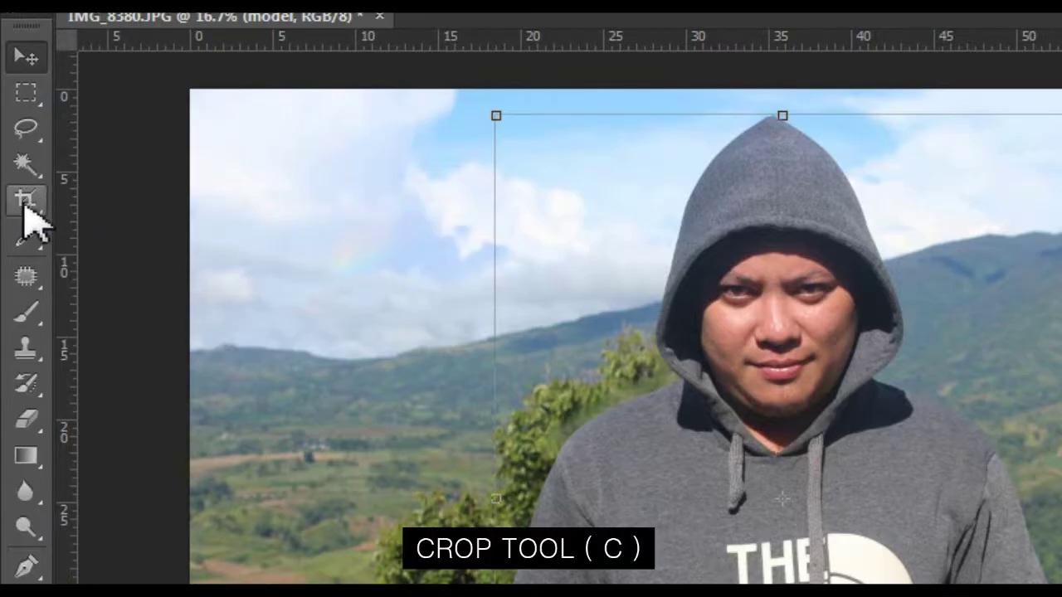
# Crop the left and right edges in to a narrow portrait frame around the man.
pyautogui.click(25, 204)
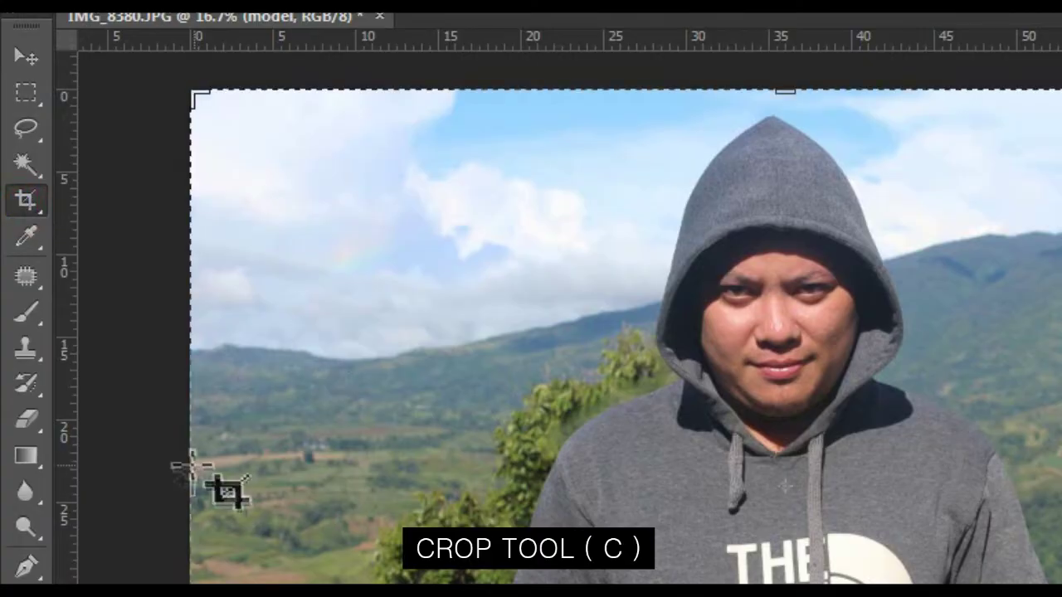
pyautogui.moveTo(112, 327); pyautogui.dragTo(283, 327)
pyautogui.moveTo(783, 338); pyautogui.dragTo(610, 351)
pyautogui.press('Return')
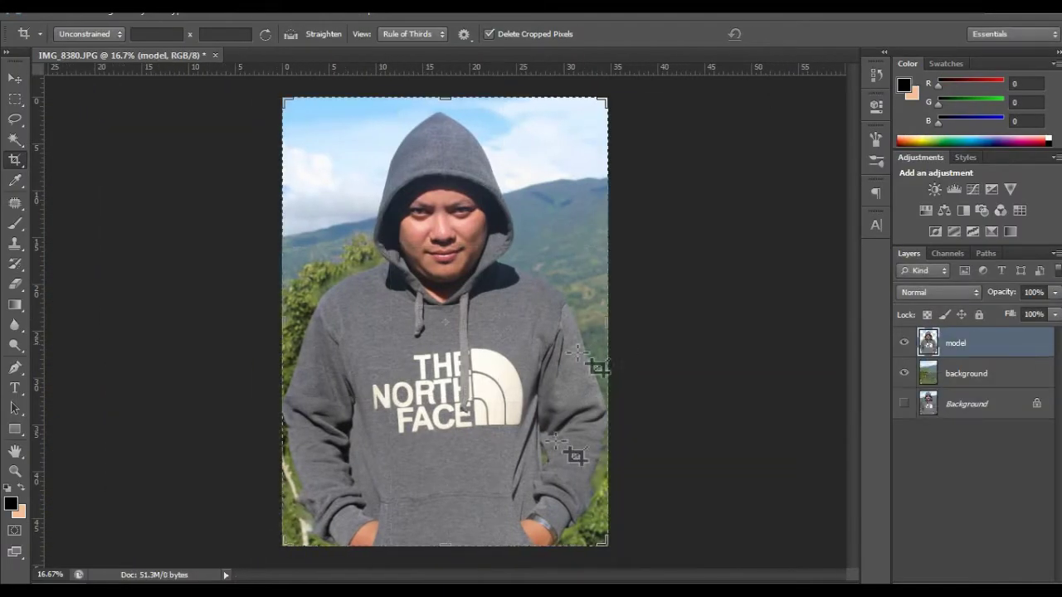
pyautogui.click(15, 78)
pyautogui.click(469, 325)
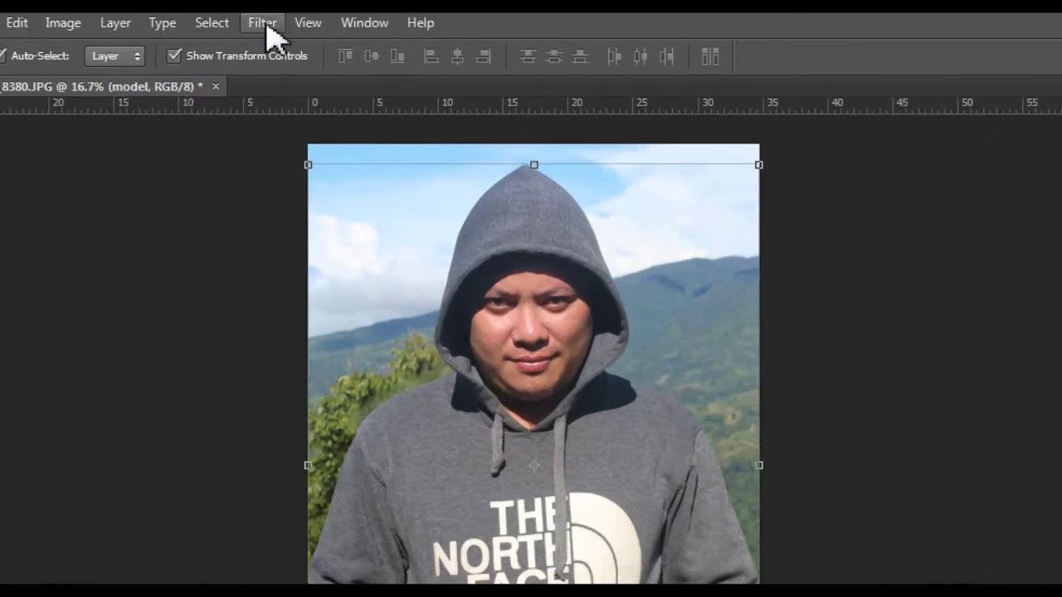
pyautogui.click(253, 10)
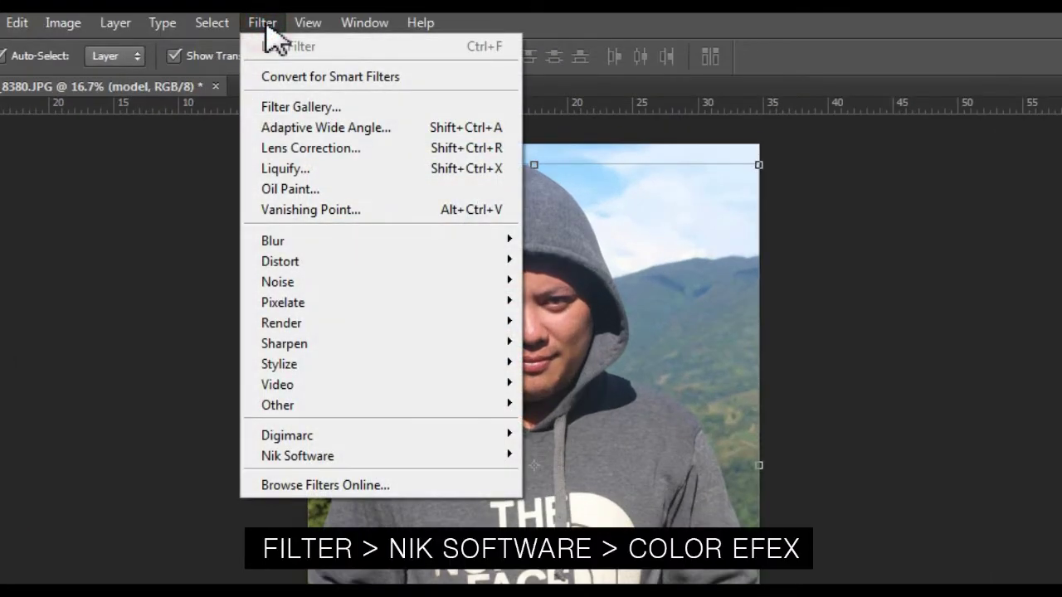
pyautogui.moveTo(297, 455)
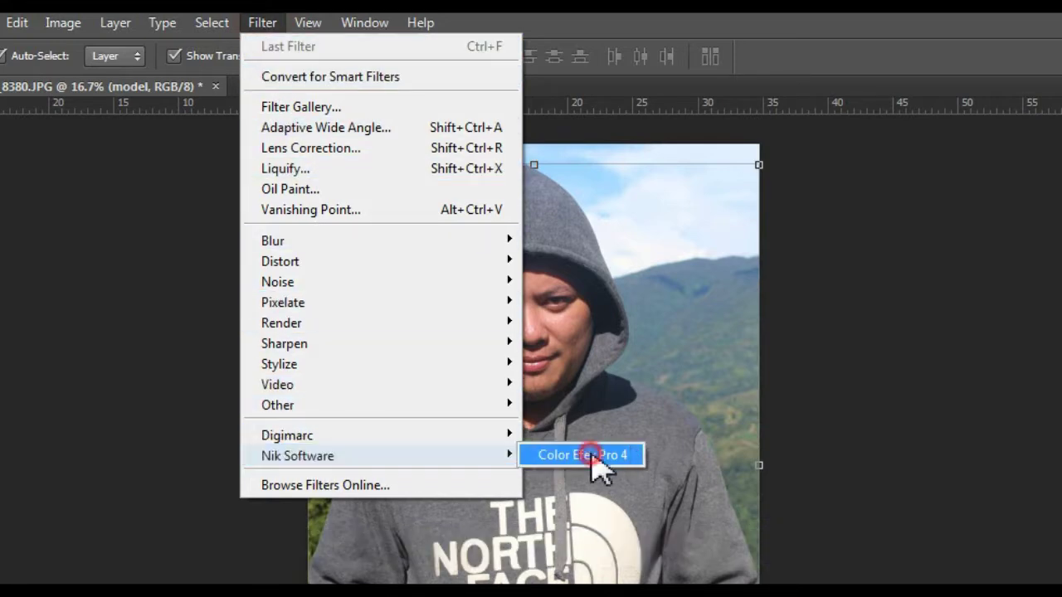
# Apply Color Efex Pro 4 Dark Contrasts to the model layer with Dark Detail Extractor at 4%.
pyautogui.click(593, 455)
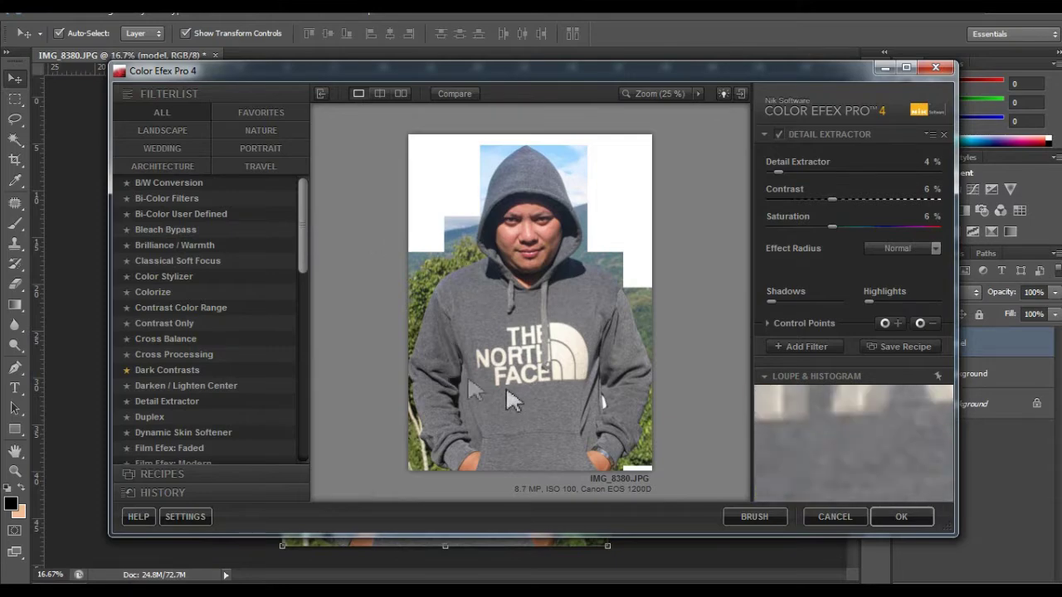
pyautogui.moveTo(308, 204)
pyautogui.mouseDown()
pyautogui.moveTo(303, 233)
pyautogui.moveTo(305, 193)
pyautogui.mouseUp()
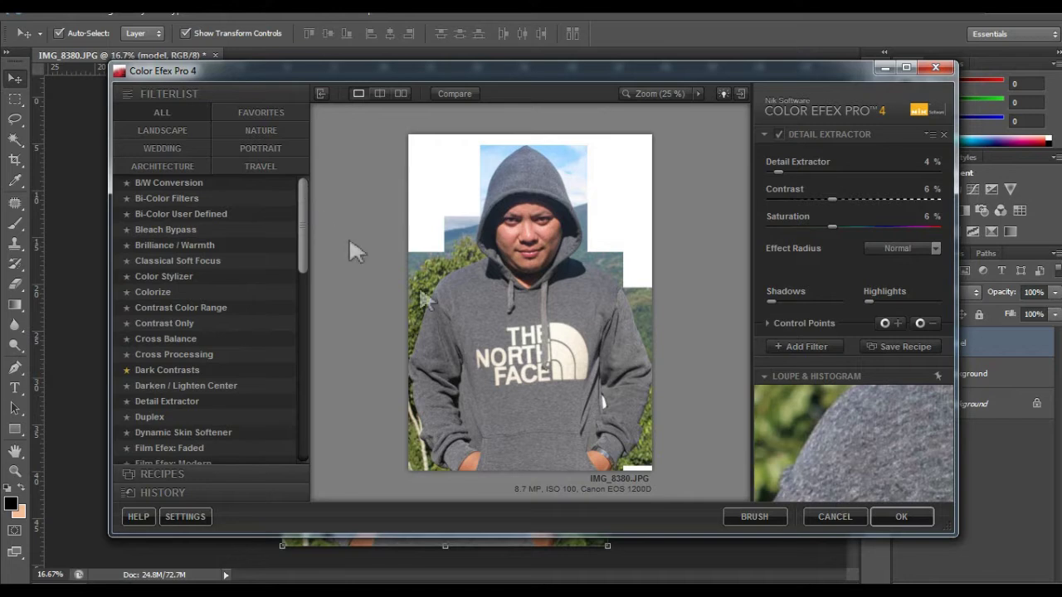
pyautogui.click(170, 372)
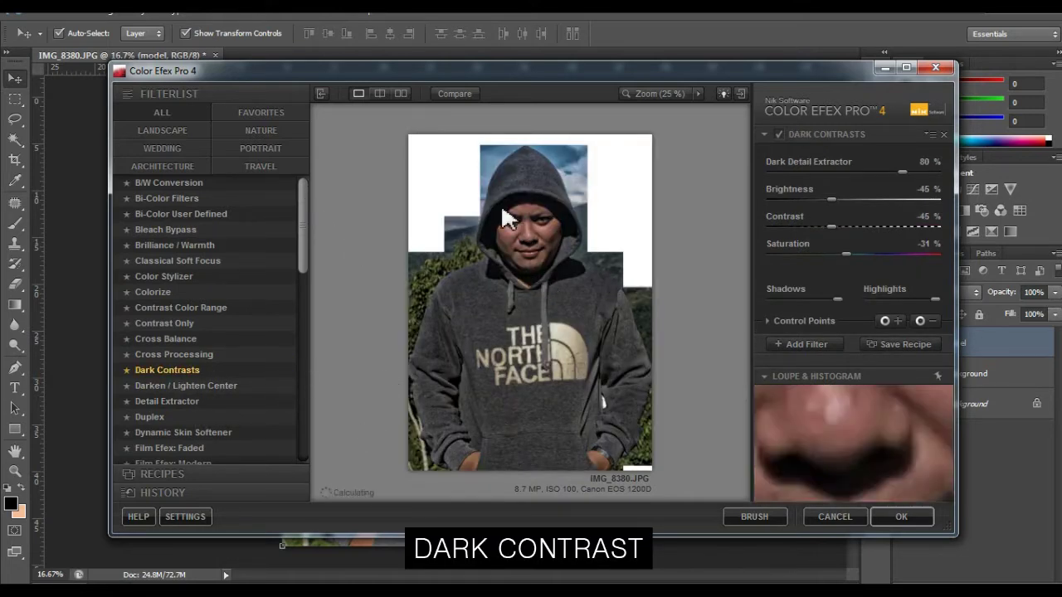
pyautogui.moveTo(902, 172); pyautogui.dragTo(807, 178)
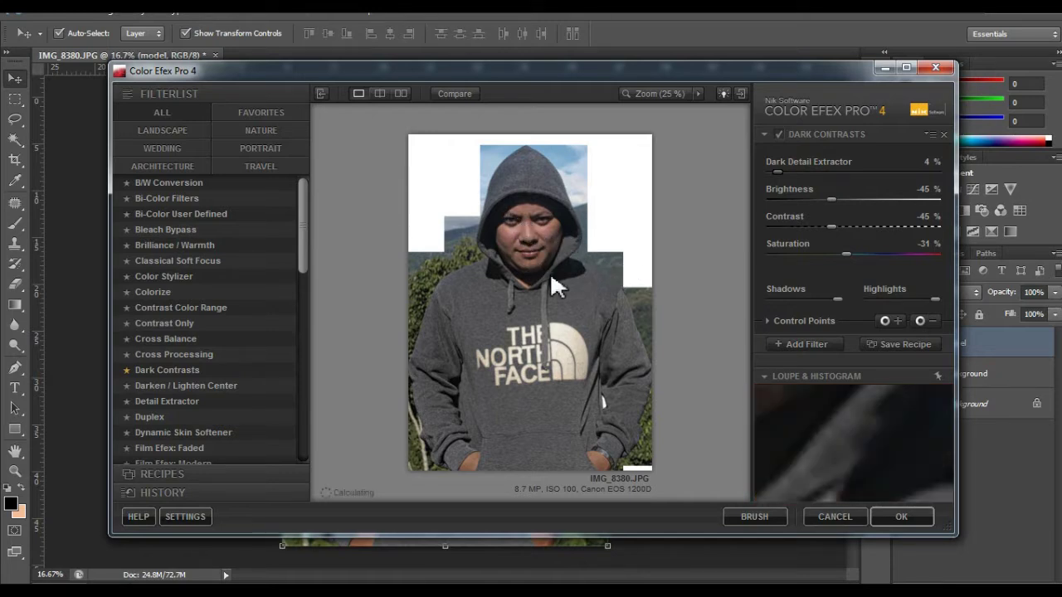
pyautogui.click(894, 521)
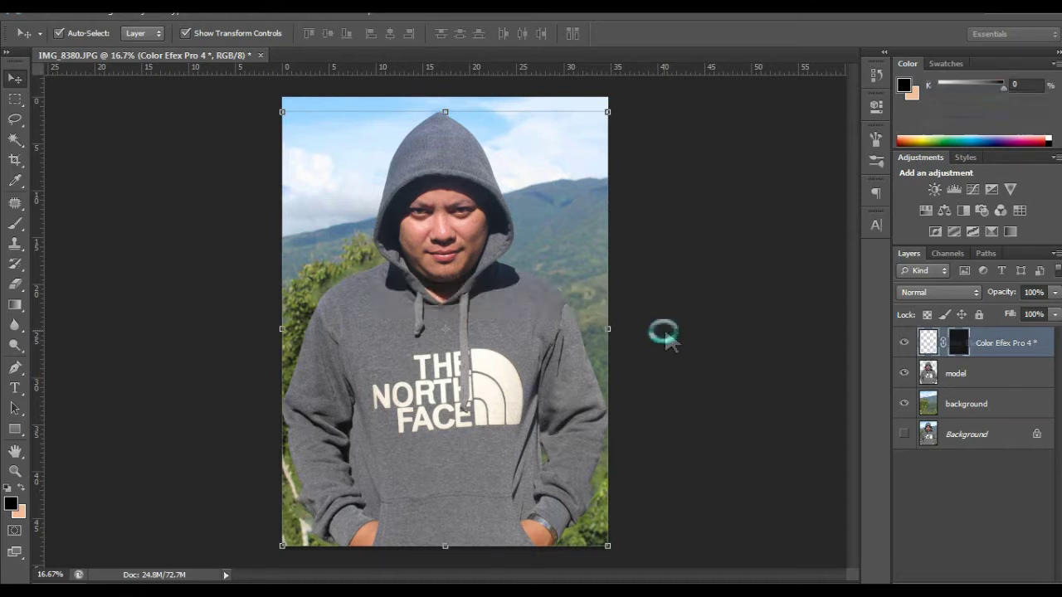
# Name the filter layer 'model 1', hide model, and reapply the filter to background.
pyautogui.doubleClick(966, 343)
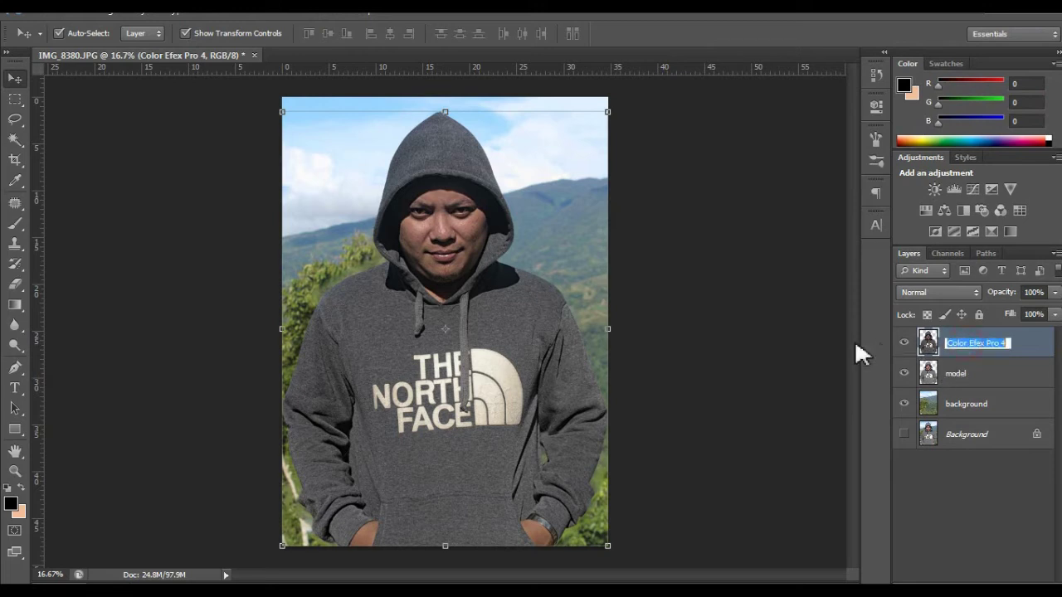
pyautogui.write('model 1')
pyautogui.press('Return')
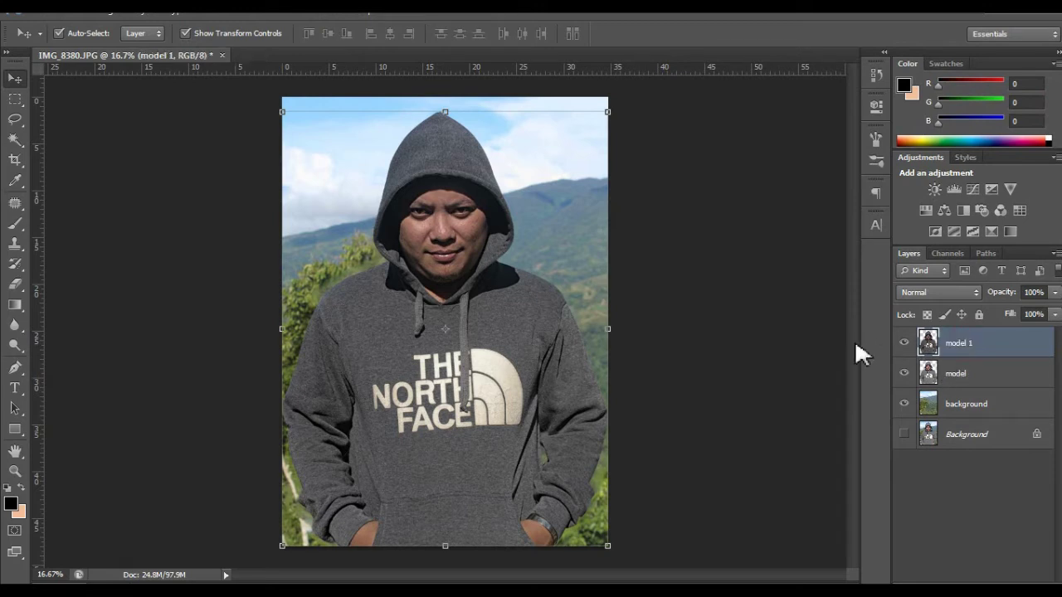
pyautogui.click(905, 374)
pyautogui.click(983, 408)
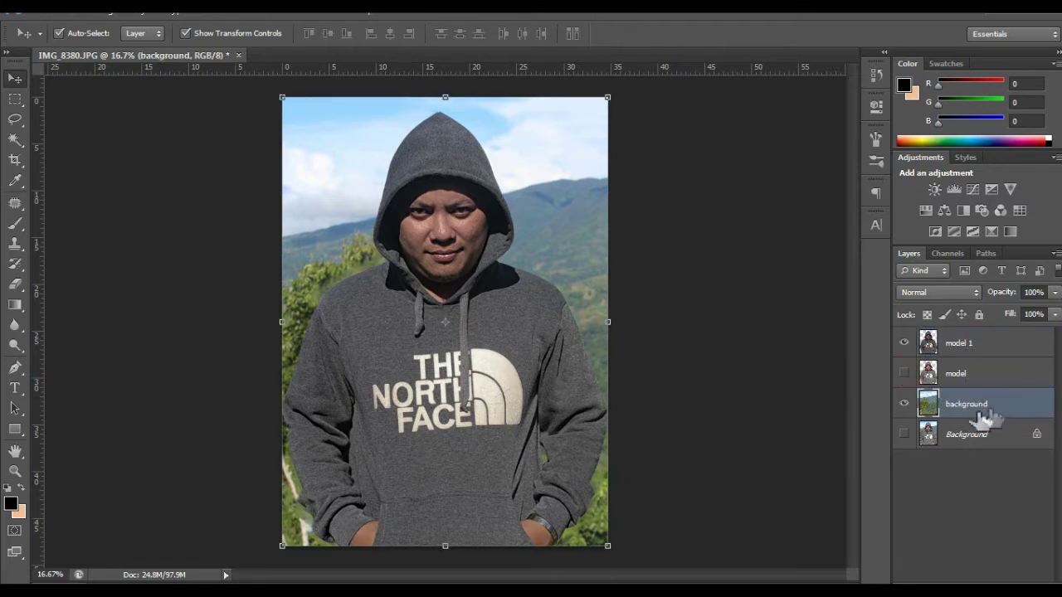
pyautogui.click(904, 403)
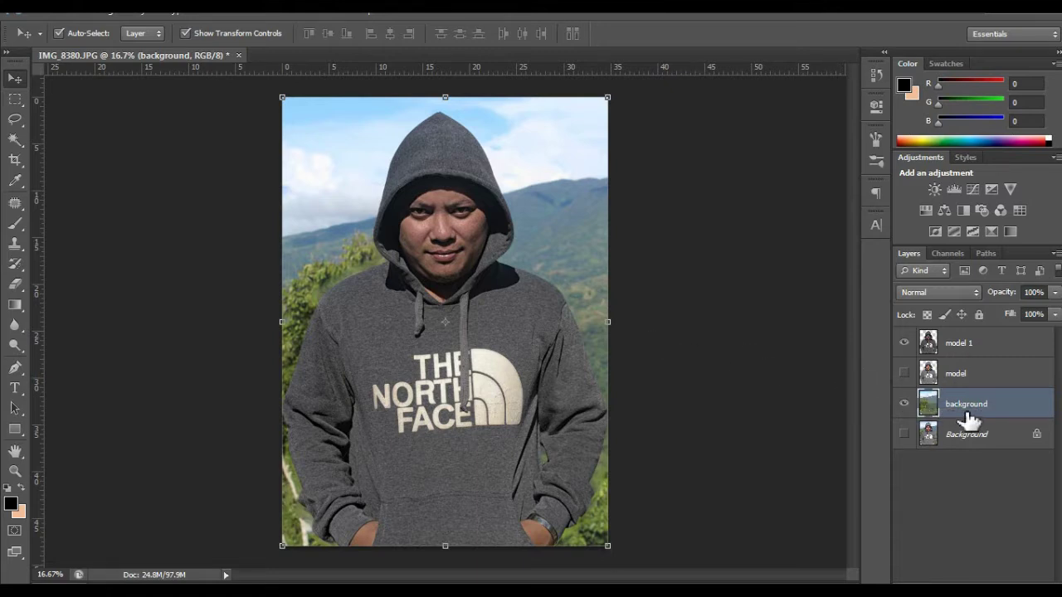
pyautogui.hotkey('ctrl', 'f')
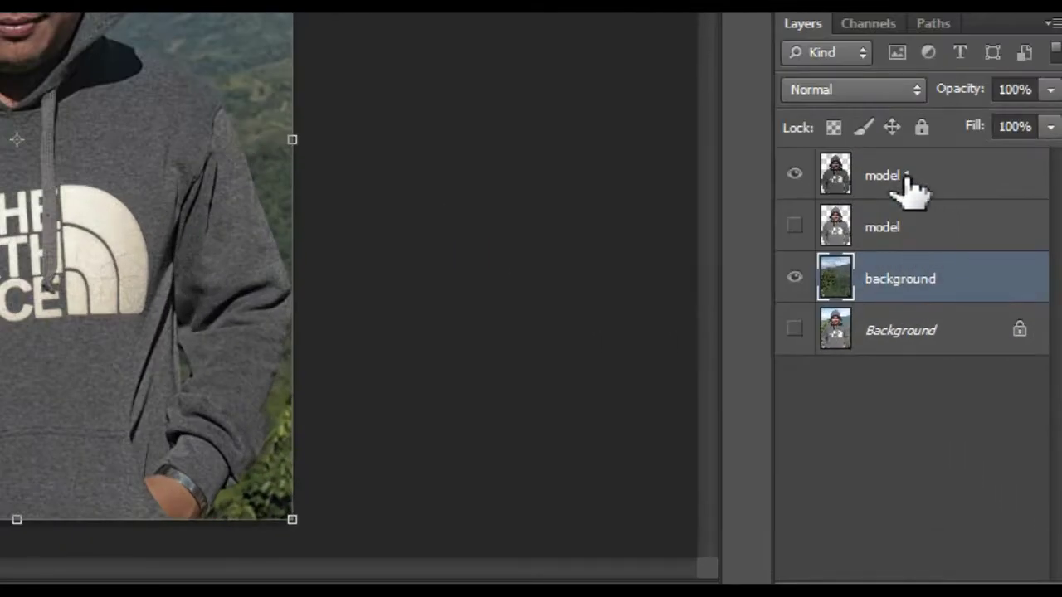
# Duplicate model 1 as 'model 2' and reselect model 1.
pyautogui.click(967, 345)
pyautogui.hotkey('ctrl', 'j')
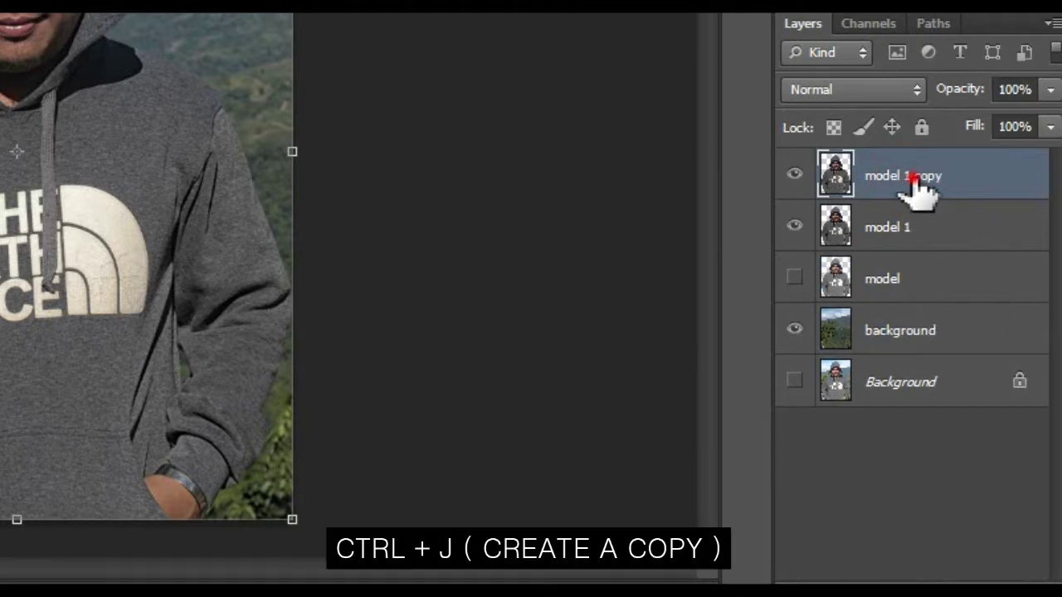
pyautogui.doubleClick(918, 177)
pyautogui.write('model ')
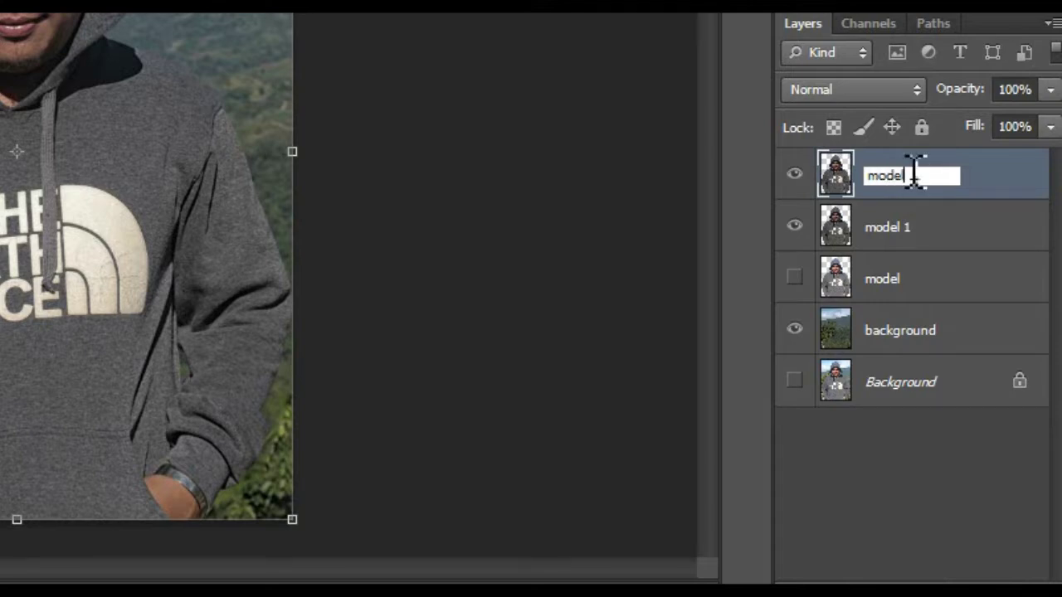
pyautogui.write('2')
pyautogui.press('Return')
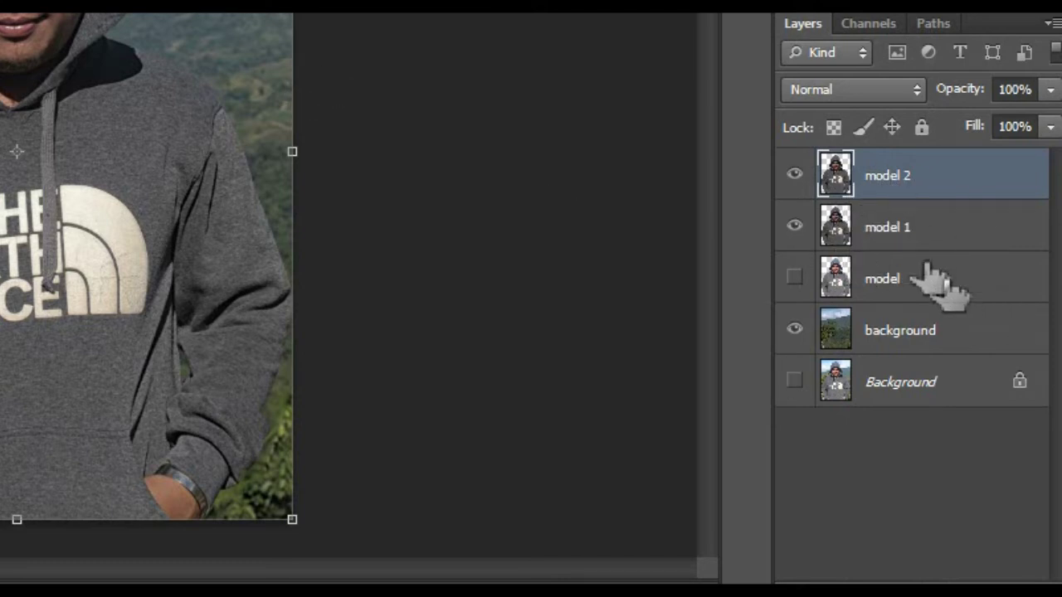
pyautogui.click(971, 380)
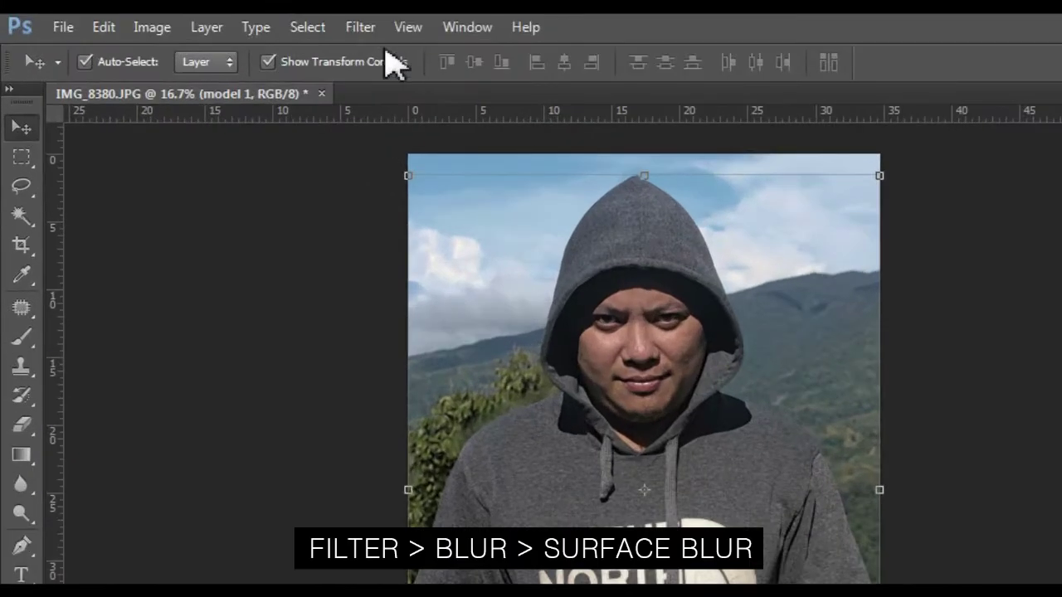
# Apply Surface Blur with Radius 20 pixels and Threshold 22 levels to model 1.
pyautogui.click(363, 28)
pyautogui.click(449, 254)
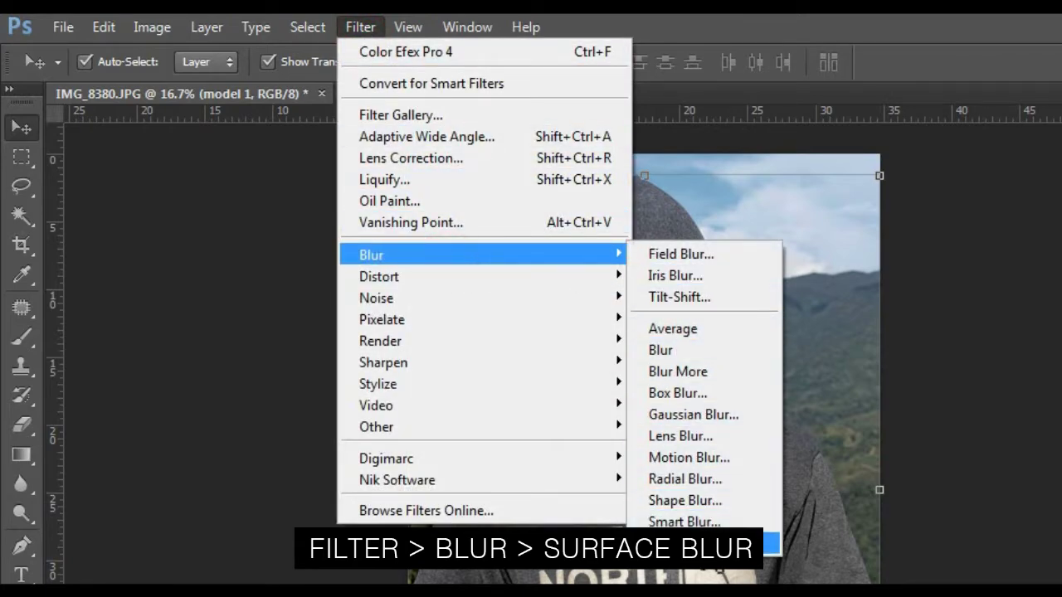
pyautogui.click(707, 543)
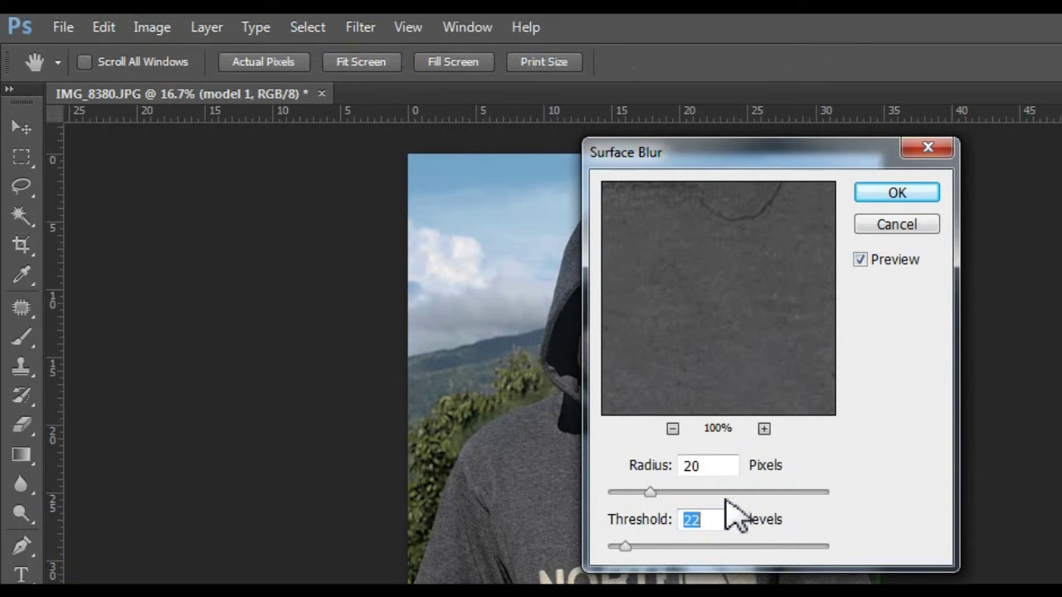
pyautogui.click(697, 465)
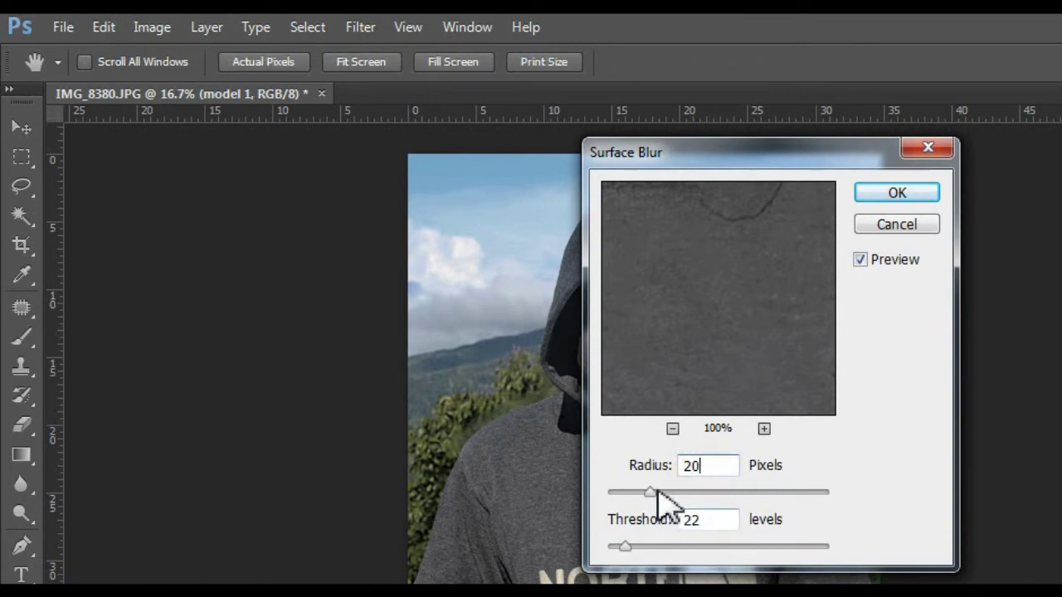
pyautogui.click(702, 521)
pyautogui.click(672, 429)
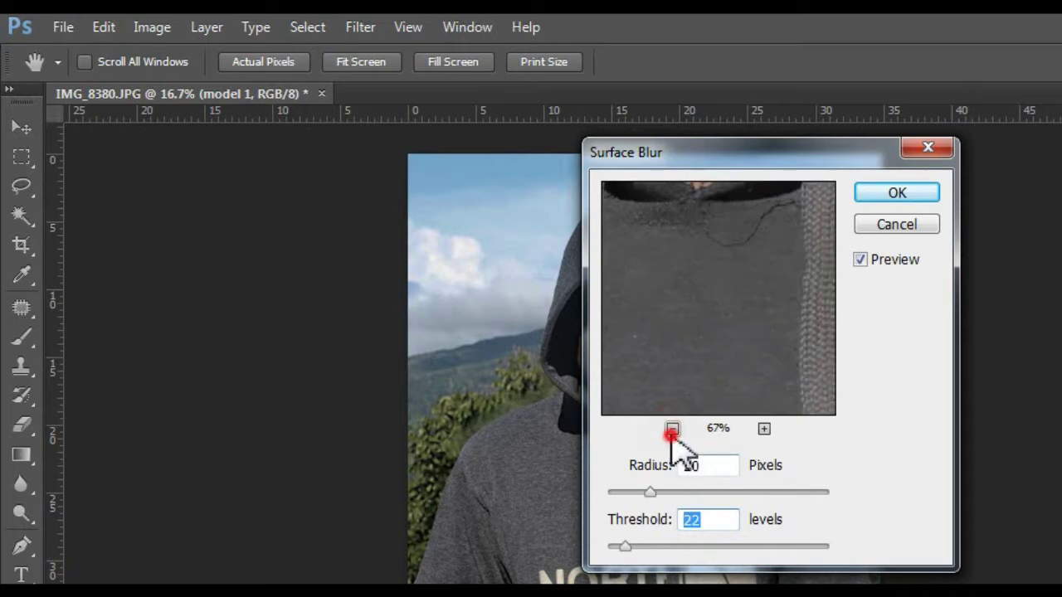
pyautogui.click(672, 429)
pyautogui.click(673, 429)
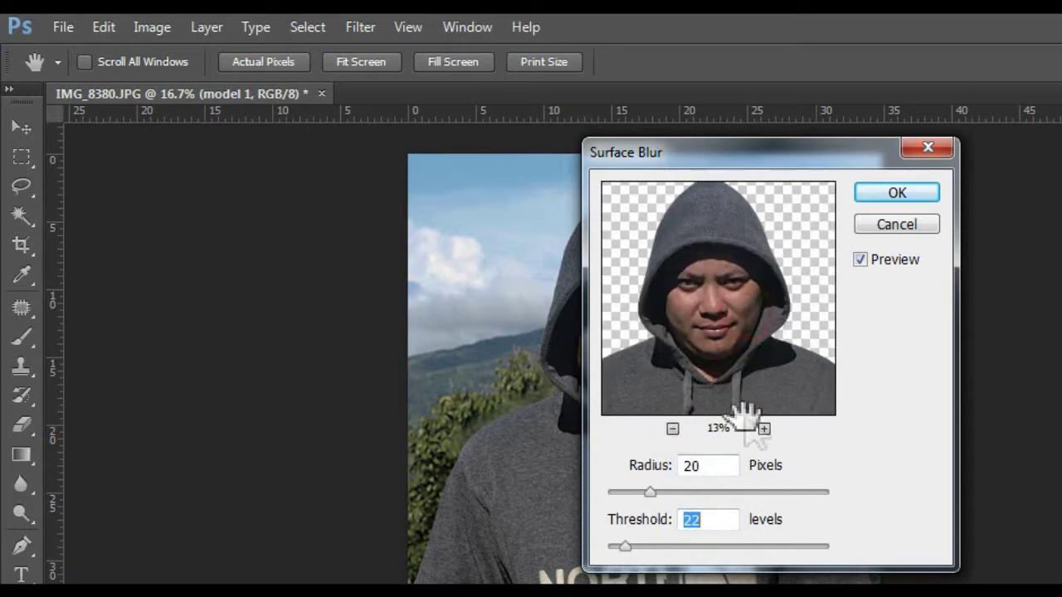
pyautogui.click(904, 194)
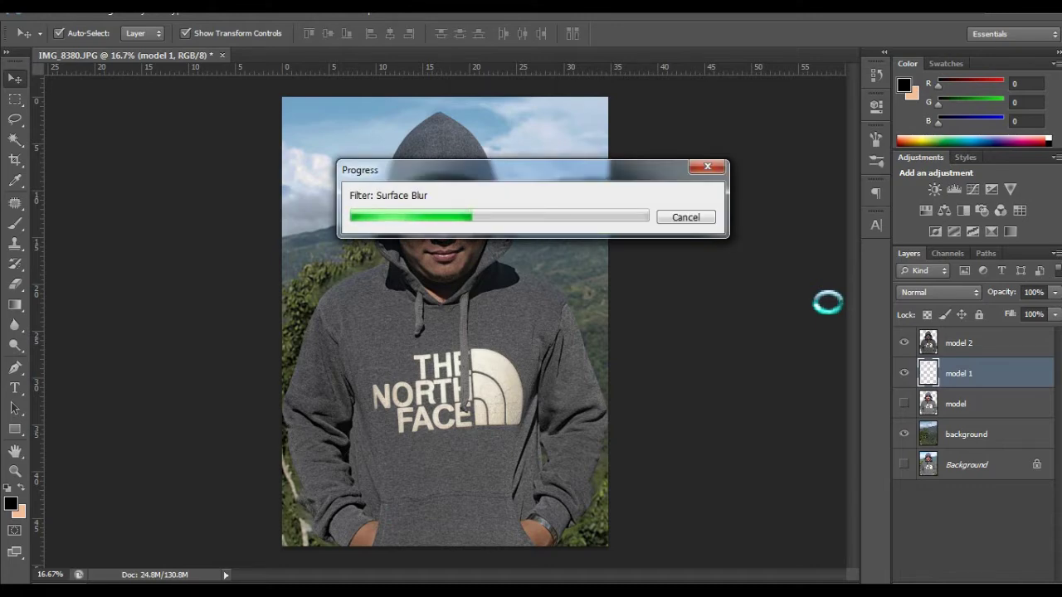
pyautogui.click(950, 348)
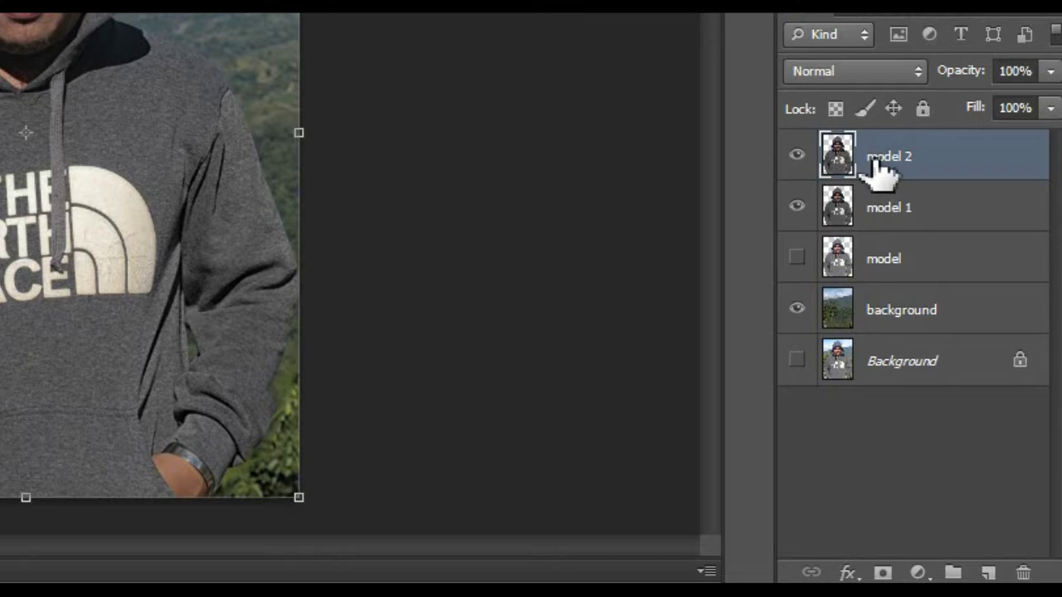
# Add a layer mask to model 2 and set a black brush to 45% opacity, 35% flow.
pyautogui.click(883, 570)
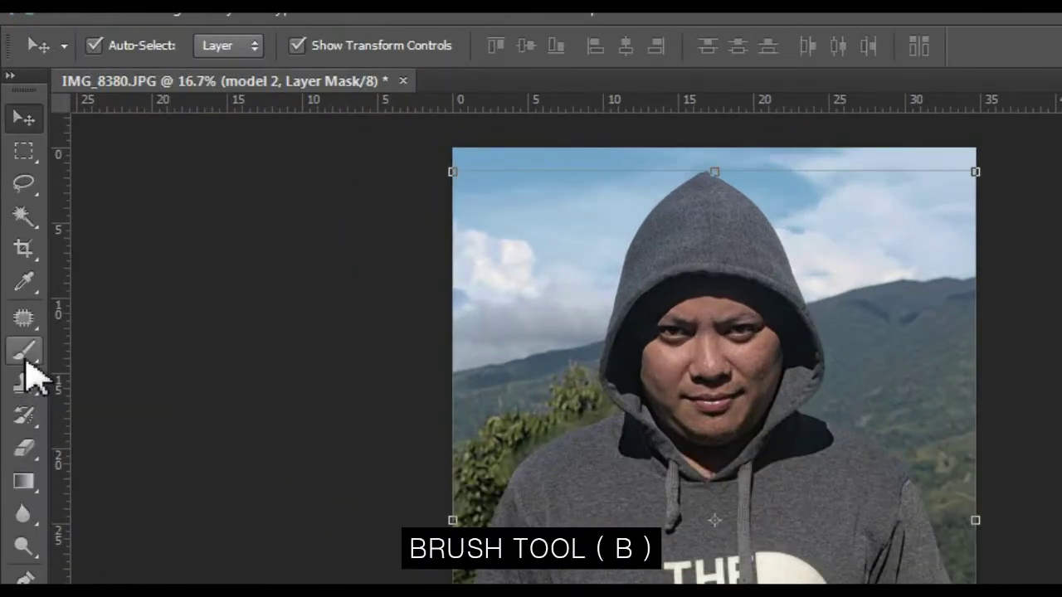
pyautogui.click(25, 357)
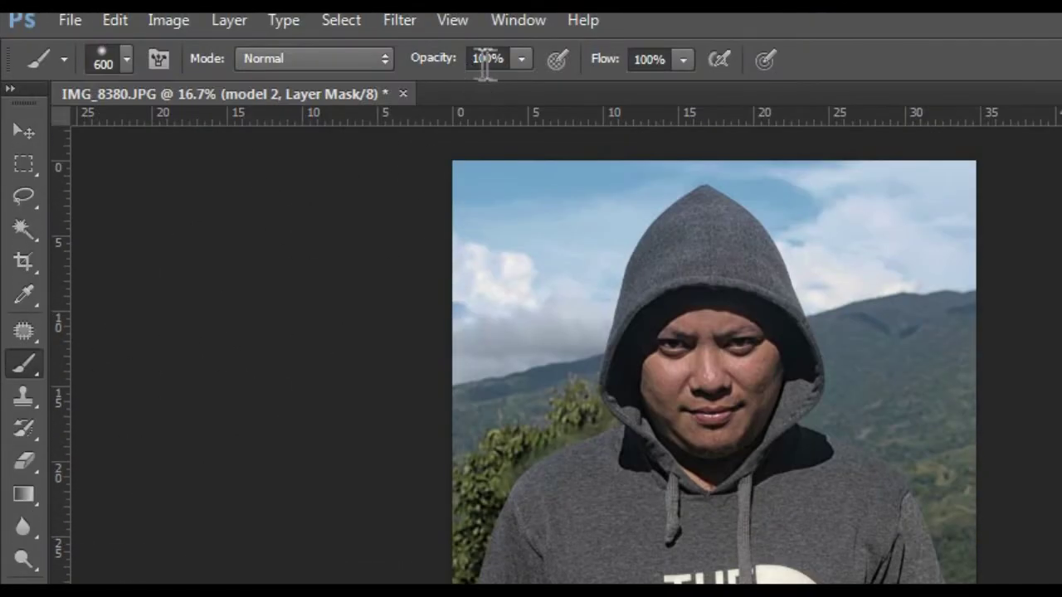
pyautogui.click(496, 58)
pyautogui.write('45')
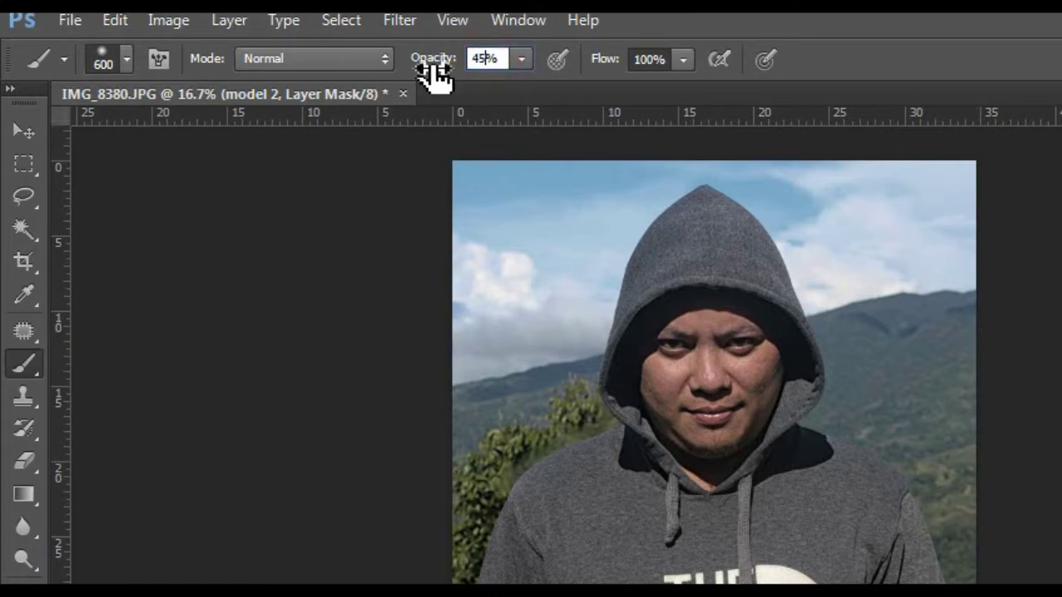
pyautogui.click(658, 59)
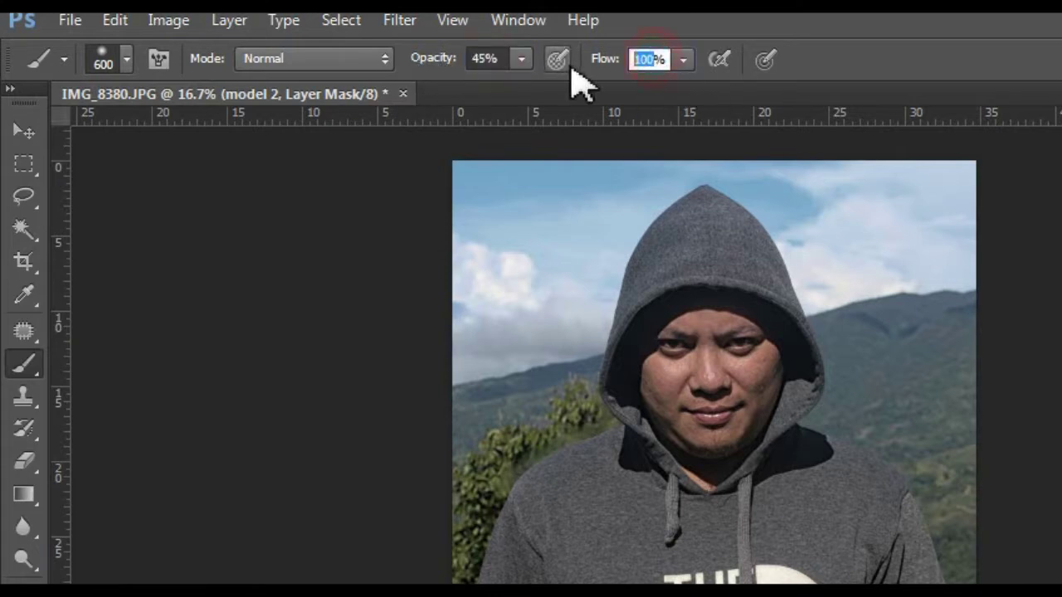
pyautogui.write('35')
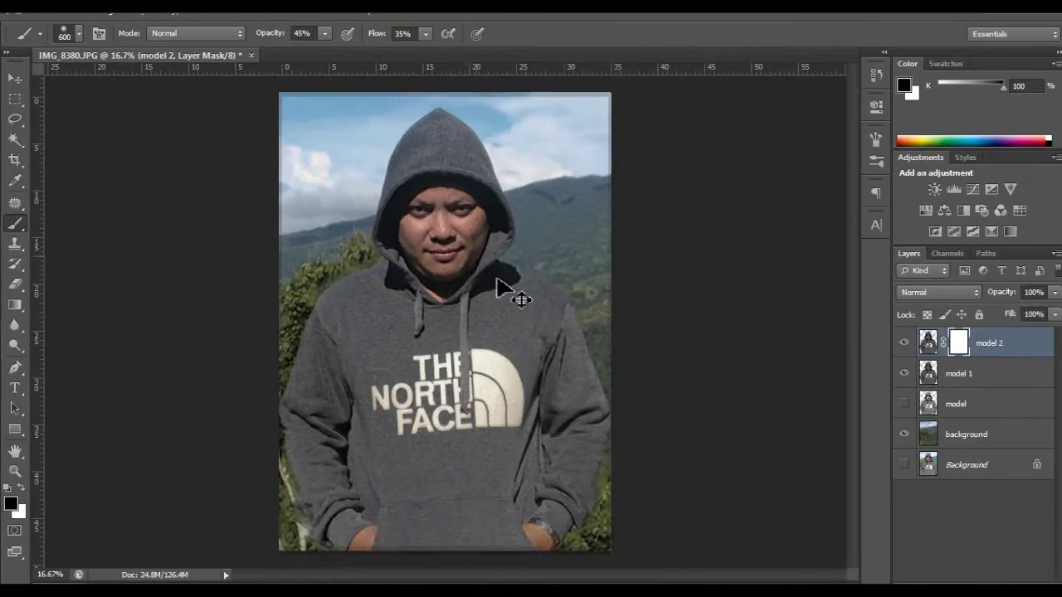
# Paint the mask over the jaw, chin and cheek with a 200, then 150 pixel brush.
pyautogui.scroll(2, 474, 238)
pyautogui.moveTo(473, 238)
pyautogui.mouseDown()
pyautogui.moveTo(474, 154)
pyautogui.moveTo(467, 406)
pyautogui.mouseUp()
pyautogui.press('[')
pyautogui.press('[')
pyautogui.press('[')
pyautogui.scroll(1, 423, 427)
pyautogui.moveTo(391, 390)
pyautogui.mouseDown()
pyautogui.moveTo(391, 307)
pyautogui.moveTo(349, 257)
pyautogui.moveTo(362, 380)
pyautogui.mouseUp()
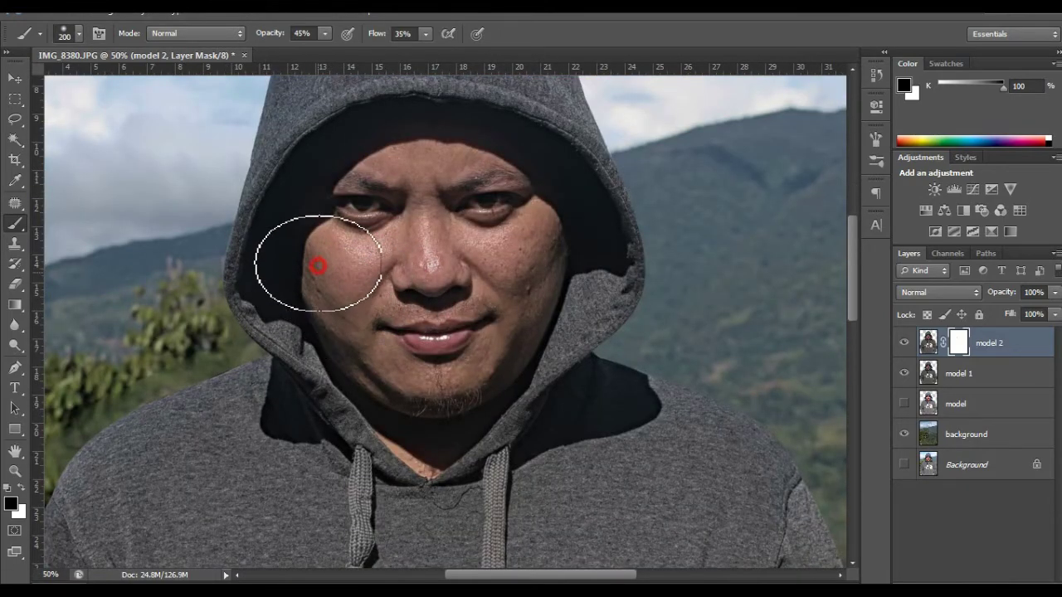
pyautogui.moveTo(362, 380); pyautogui.dragTo(404, 384)
pyautogui.press('[')
pyautogui.press('[')
pyautogui.press('[')
pyautogui.press('[')
pyautogui.moveTo(332, 244); pyautogui.dragTo(383, 245)
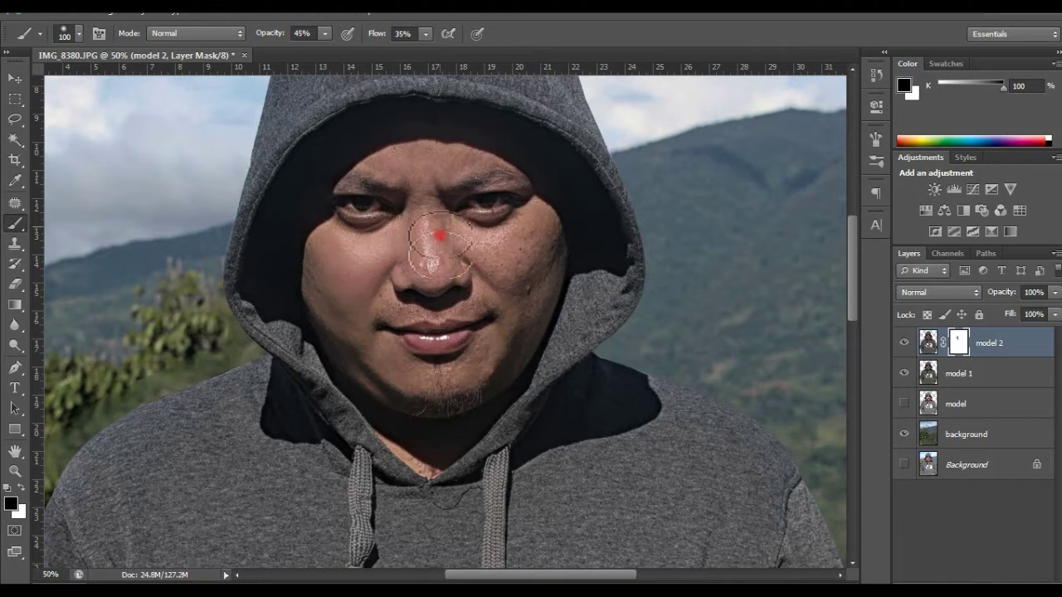
# At 66.7% zoom, paint the mask across the chin, nose and both cheeks.
pyautogui.hotkey('ctrl', '+')
pyautogui.moveTo(542, 353); pyautogui.dragTo(512, 295)
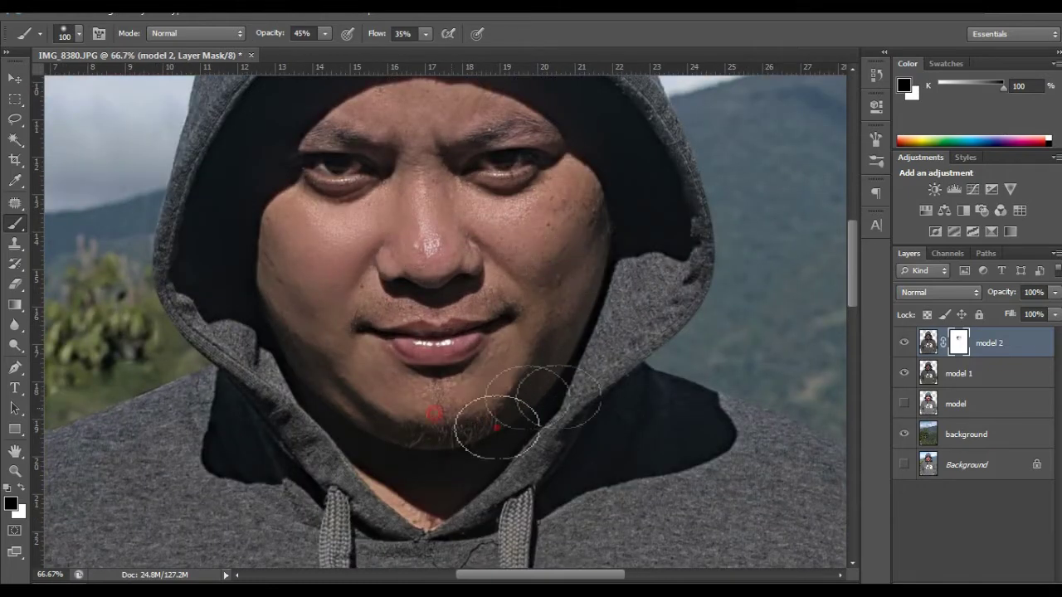
pyautogui.moveTo(513, 295); pyautogui.dragTo(426, 417)
pyautogui.scroll(3, 332, 215)
pyautogui.moveTo(316, 213)
pyautogui.mouseDown()
pyautogui.moveTo(433, 302)
pyautogui.moveTo(551, 344)
pyautogui.mouseUp()
pyautogui.moveTo(545, 408); pyautogui.dragTo(581, 291)
pyautogui.moveTo(357, 374)
pyautogui.mouseDown()
pyautogui.moveTo(531, 427)
pyautogui.moveTo(399, 240)
pyautogui.moveTo(379, 107)
pyautogui.mouseUp()
pyautogui.moveTo(473, 390)
pyautogui.mouseDown()
pyautogui.moveTo(489, 244)
pyautogui.moveTo(426, 367)
pyautogui.mouseUp()
pyautogui.moveTo(450, 320)
pyautogui.mouseDown()
pyautogui.moveTo(546, 308)
pyautogui.moveTo(462, 534)
pyautogui.moveTo(449, 316)
pyautogui.moveTo(451, 474)
pyautogui.moveTo(422, 500)
pyautogui.mouseUp()
pyautogui.moveTo(540, 325)
pyautogui.mouseDown()
pyautogui.moveTo(586, 371)
pyautogui.moveTo(594, 248)
pyautogui.mouseUp()
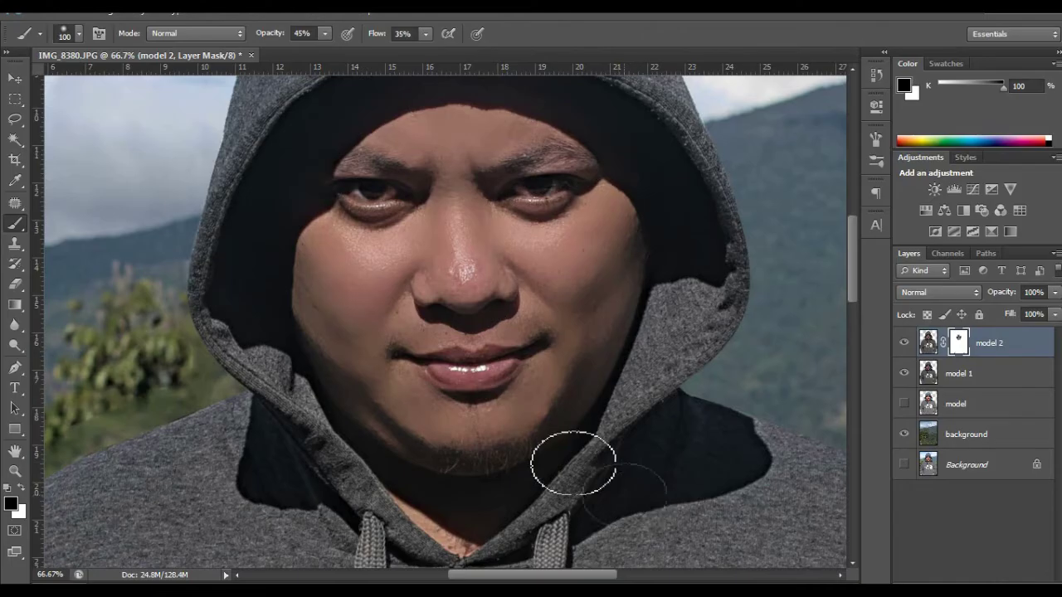
pyautogui.hotkey('alt', 'shift', '[')
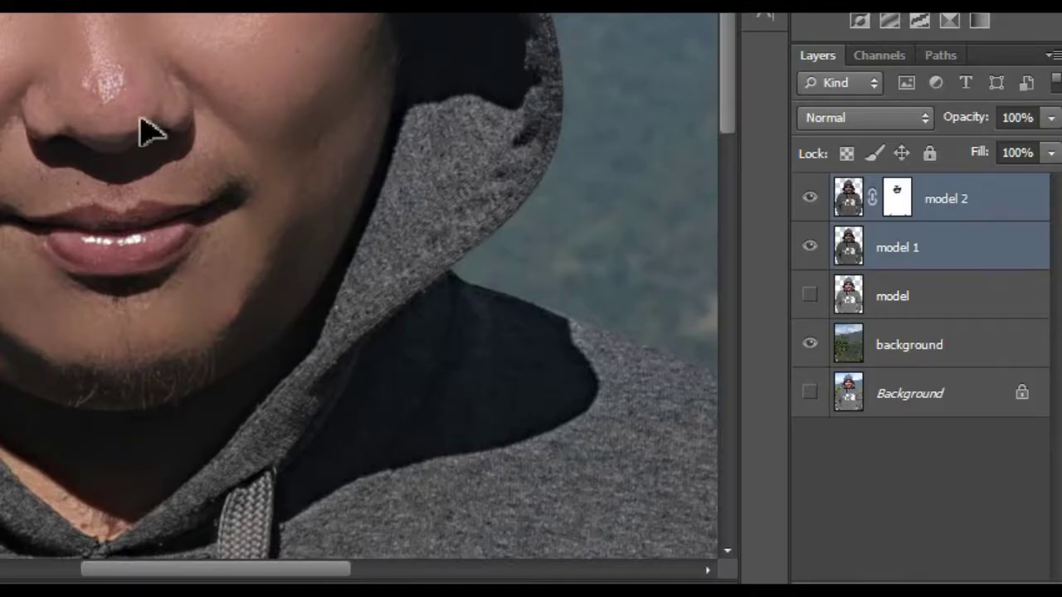
# Merge model 2 and model 1 into a single layer named model 1.
pyautogui.click(948, 207)
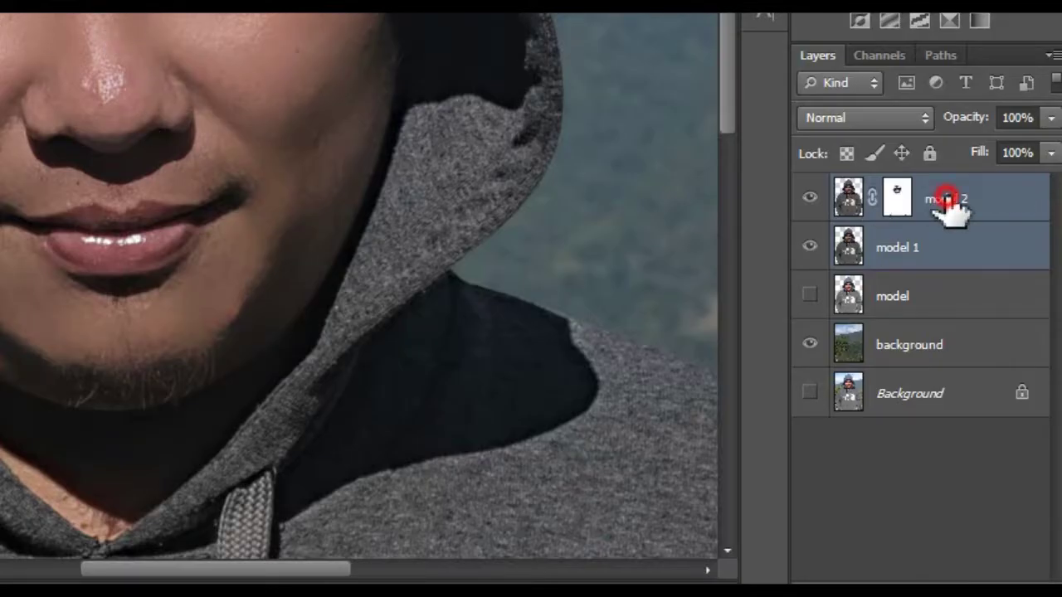
pyautogui.keyDown('ctrl'); pyautogui.click(937, 253); pyautogui.keyUp('ctrl')
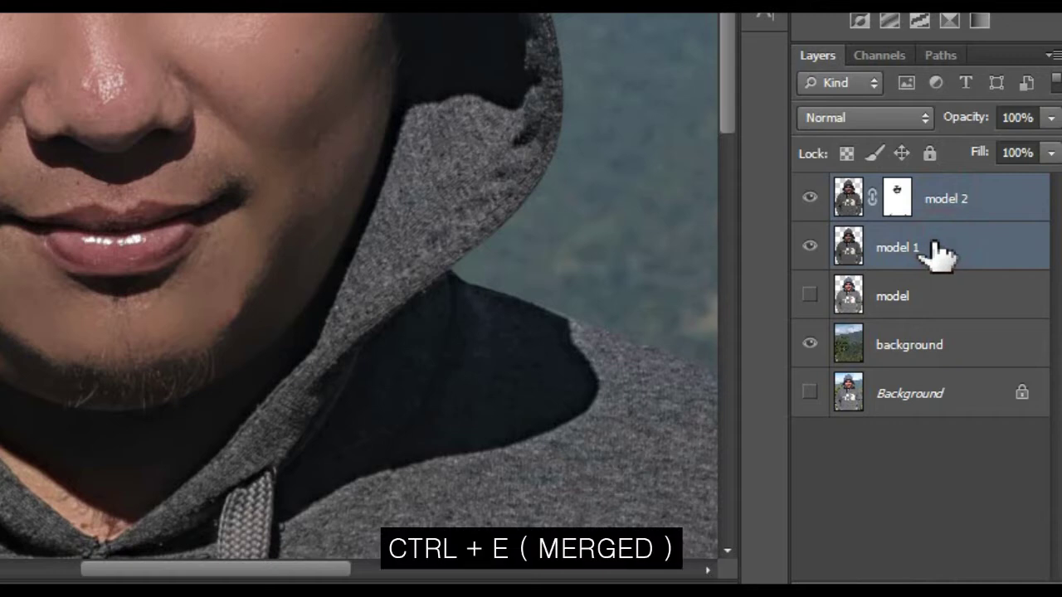
pyautogui.hotkey('ctrl', 'e')
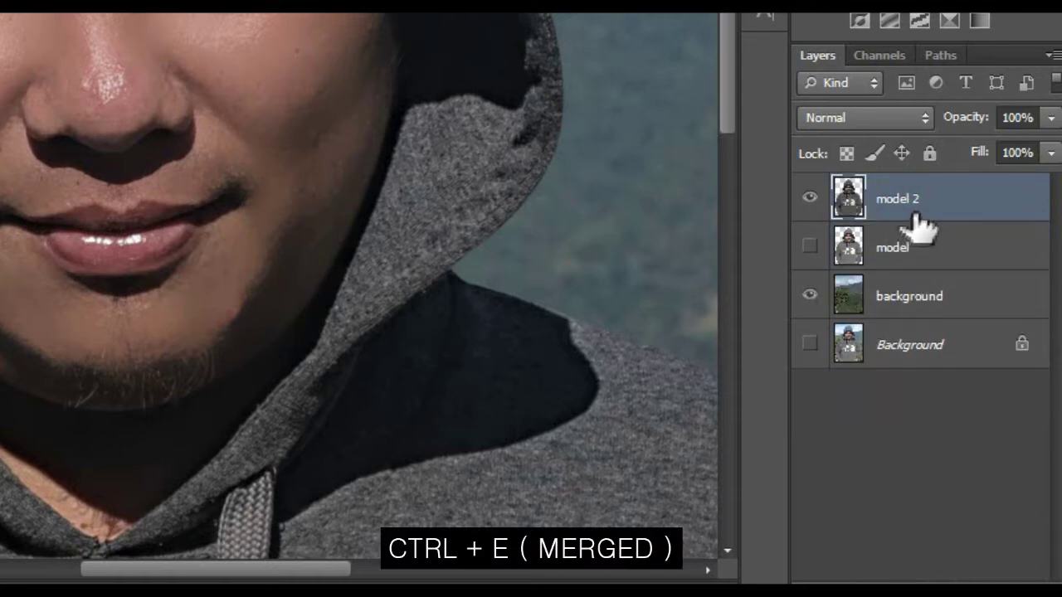
pyautogui.doubleClick(901, 201)
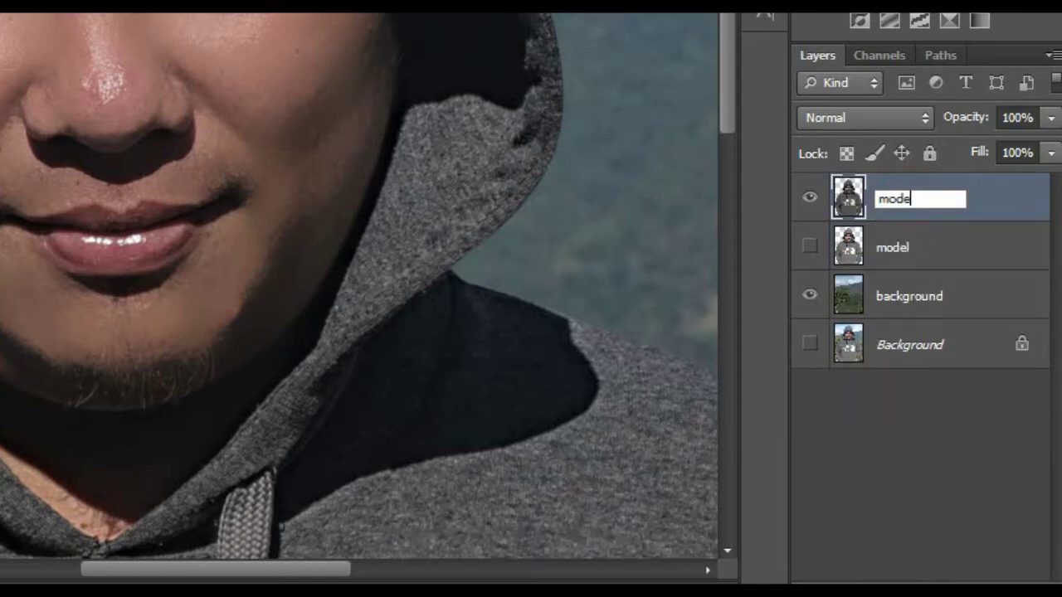
pyautogui.write('l 1')
pyautogui.press('Return')
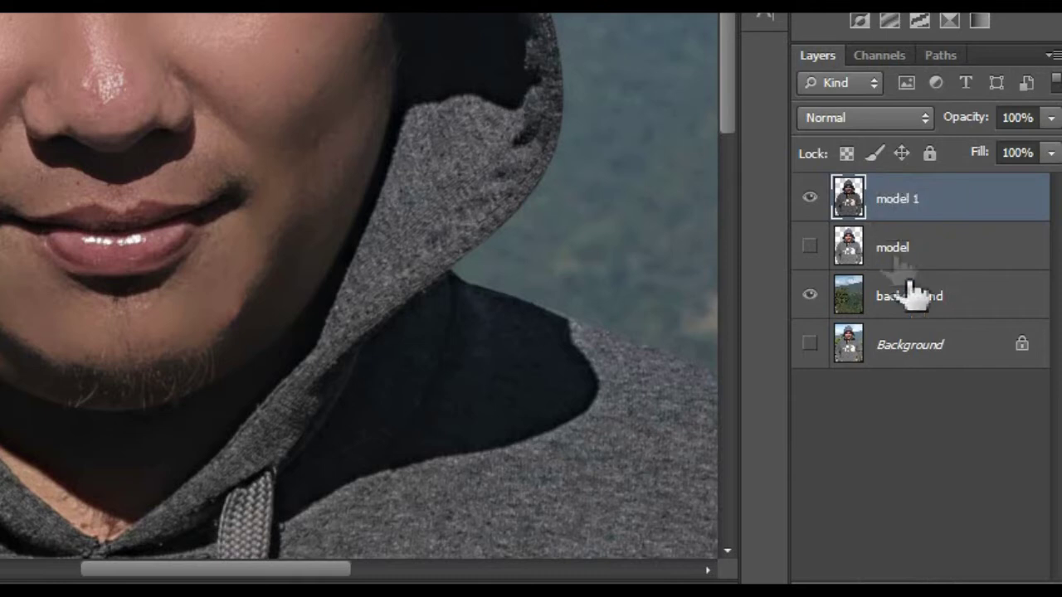
# Toggle model 1 against the original model layer to compare, leaving the original hidden.
pyautogui.click(810, 247)
pyautogui.click(810, 199)
pyautogui.click(809, 200)
pyautogui.click(809, 246)
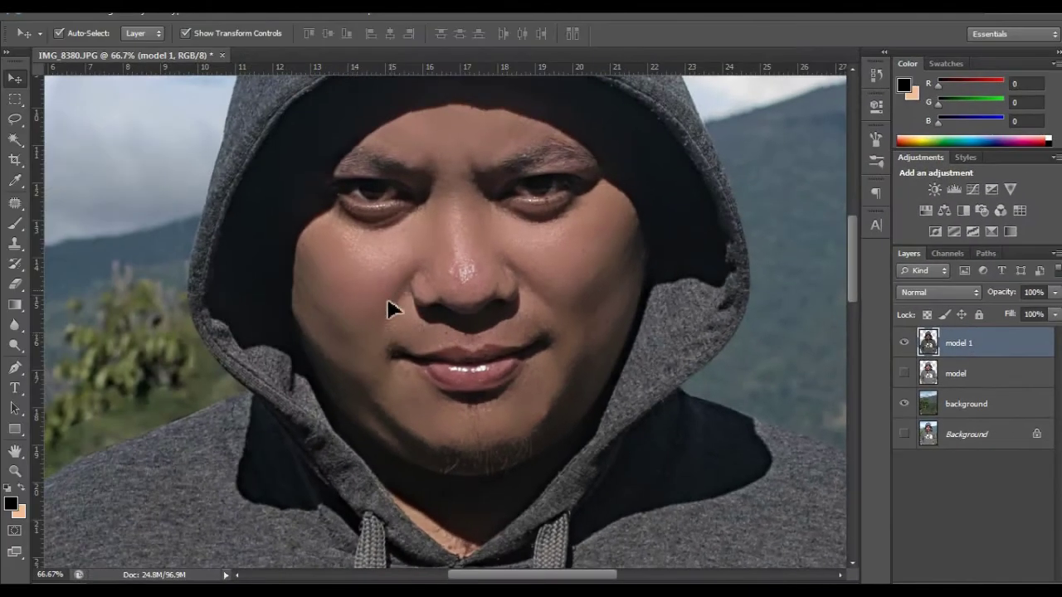
# Zoom to 100% and patch the blemishes on the cheek and beside the nostril.
pyautogui.hotkey('ctrl', '+')
pyautogui.hotkey('ctrl', '-')
pyautogui.hotkey('ctrl', '+')
pyautogui.moveTo(462, 280)
pyautogui.mouseDown()
pyautogui.moveTo(429, 368)
pyautogui.moveTo(387, 422)
pyautogui.moveTo(497, 108)
pyautogui.moveTo(411, 238)
pyautogui.mouseUp()
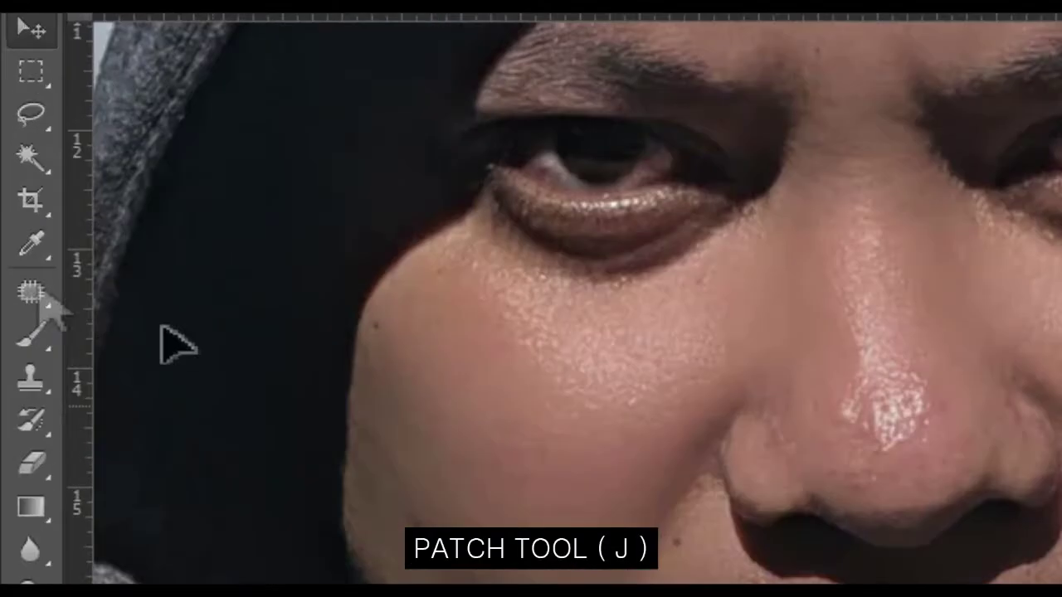
pyautogui.click(15, 203)
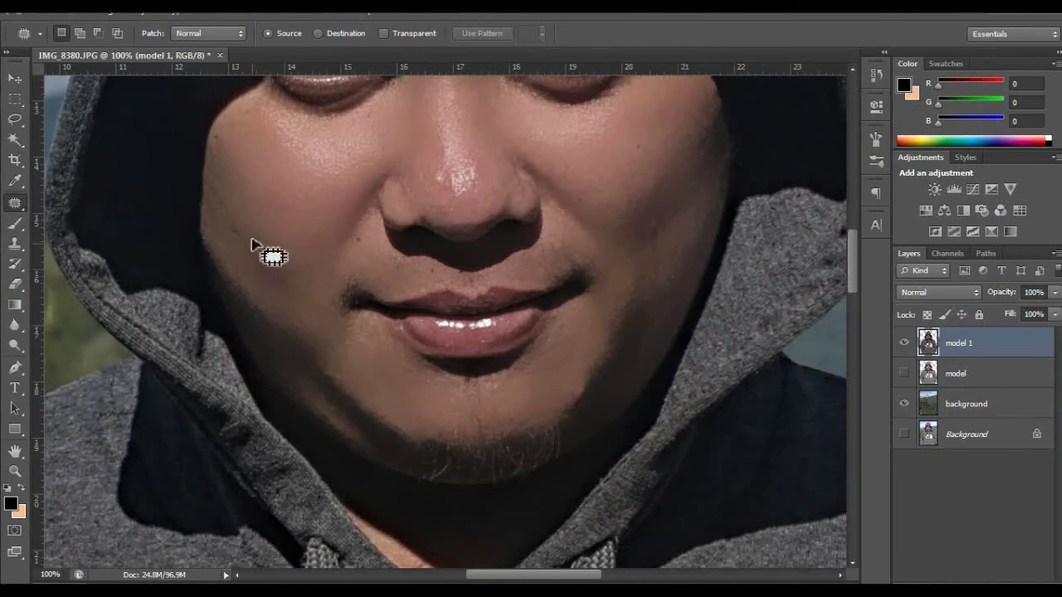
pyautogui.moveTo(241, 226); pyautogui.dragTo(289, 225)
pyautogui.moveTo(357, 223); pyautogui.dragTo(378, 238)
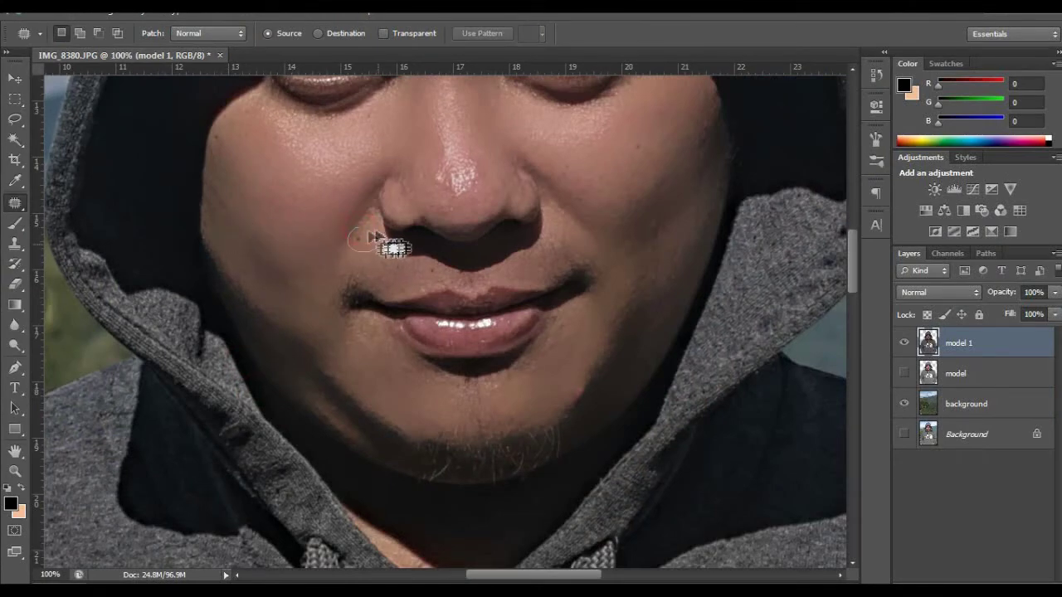
pyautogui.moveTo(545, 282); pyautogui.dragTo(404, 282)
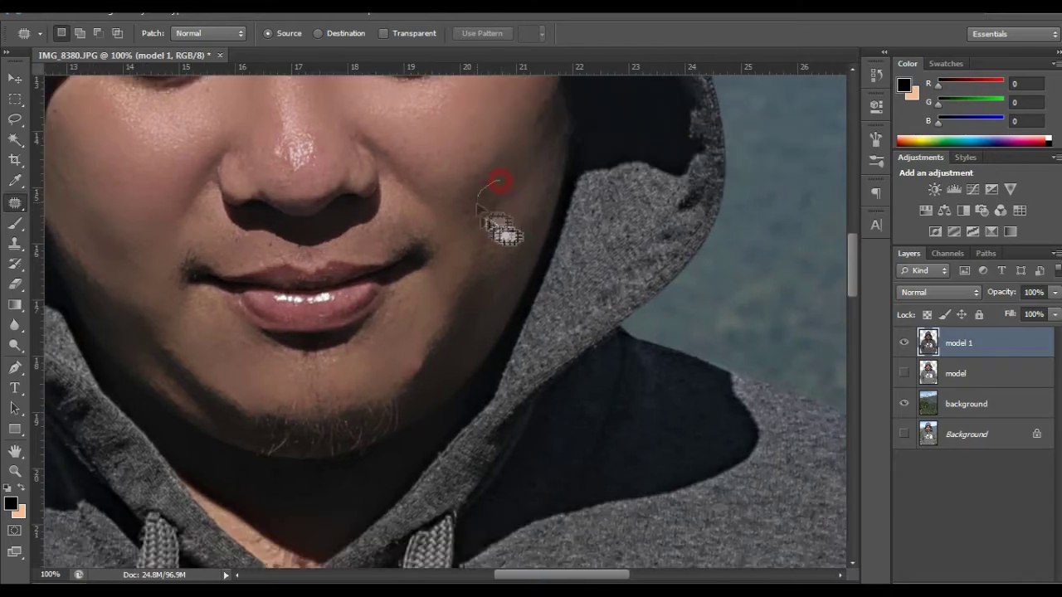
# Patch the red spot on the nose with clean skin and clear the selection.
pyautogui.moveTo(503, 225); pyautogui.dragTo(509, 266)
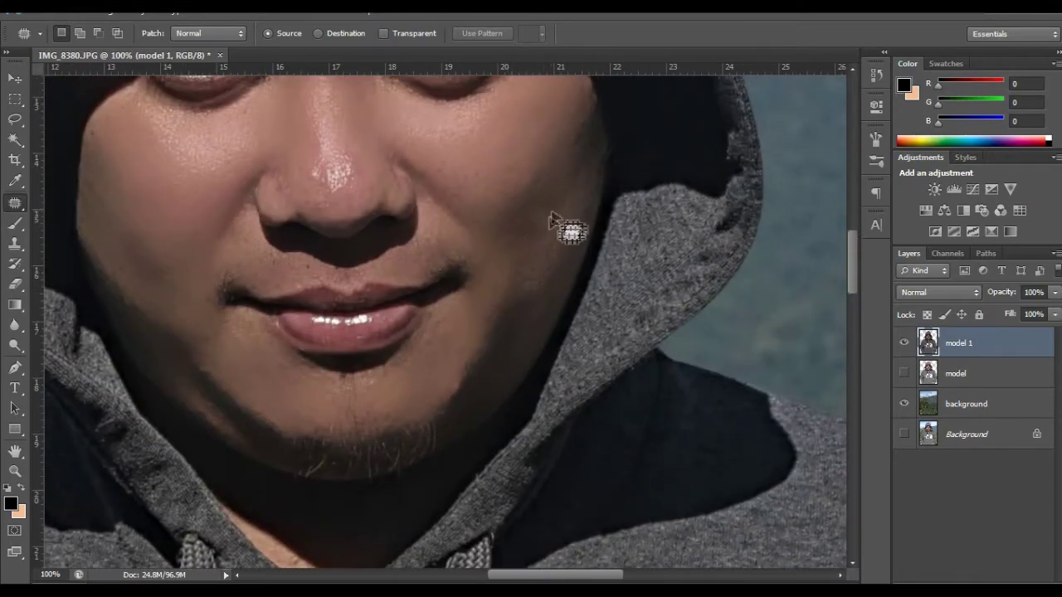
pyautogui.scroll(-3, 515, 307)
pyautogui.hscroll(-6, 481, 311)
pyautogui.hscroll(-3, 444, 312)
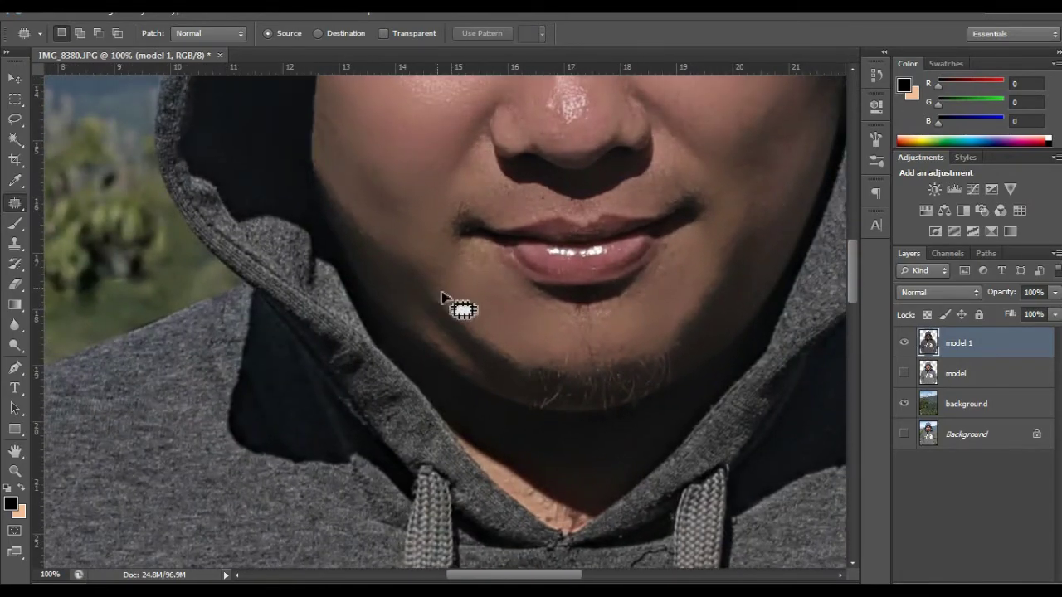
pyautogui.moveTo(441, 297); pyautogui.dragTo(393, 395)
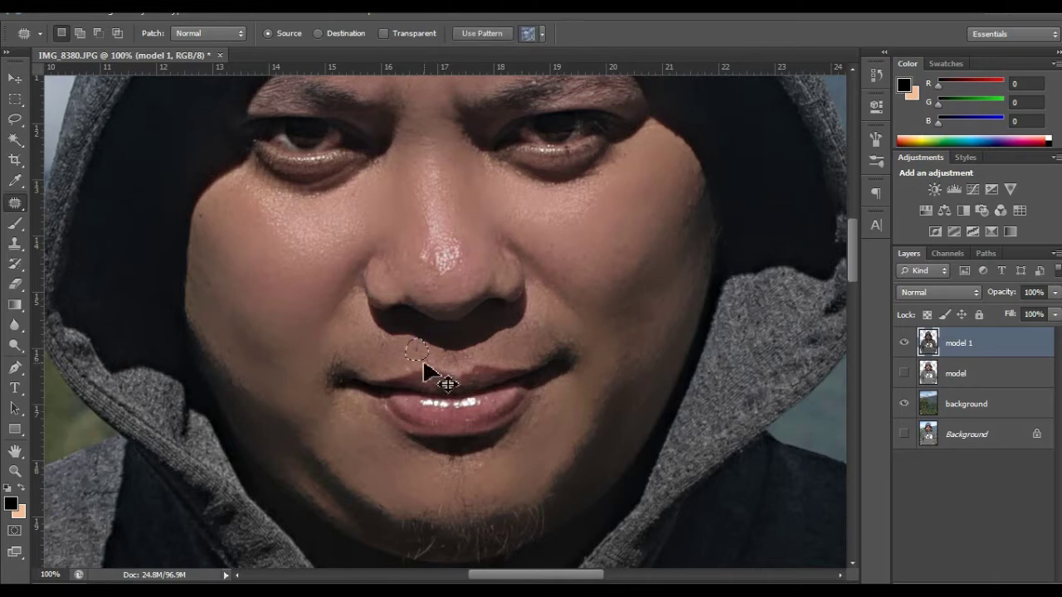
pyautogui.hscroll(3, 500, 346)
pyautogui.moveTo(391, 320); pyautogui.dragTo(392, 276)
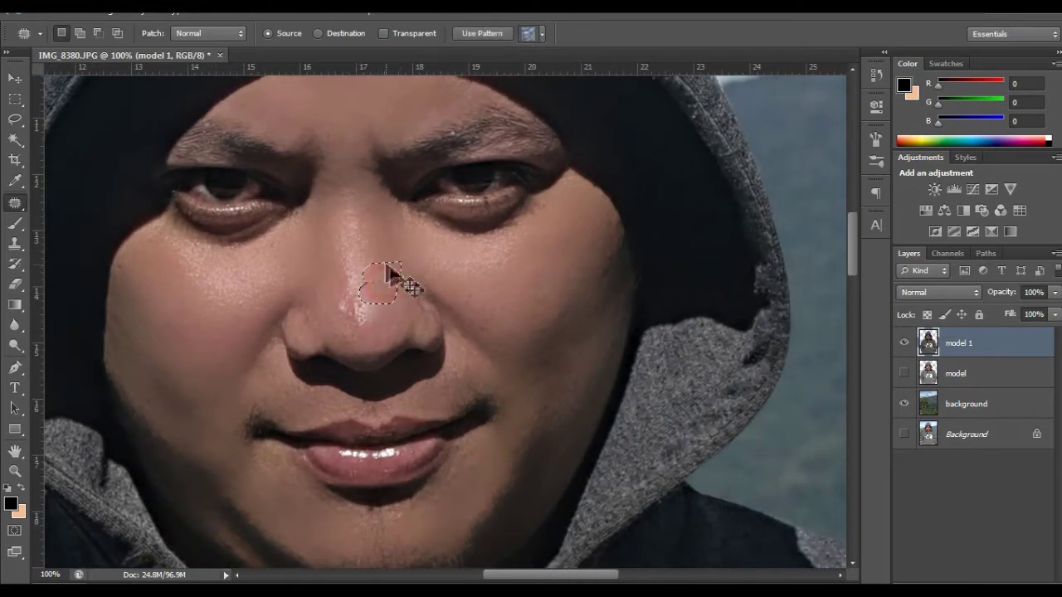
pyautogui.scroll(-1, 365, 290)
pyautogui.scroll(-4, 431, 366)
pyautogui.scroll(3, 481, 398)
pyautogui.scroll(1, 432, 357)
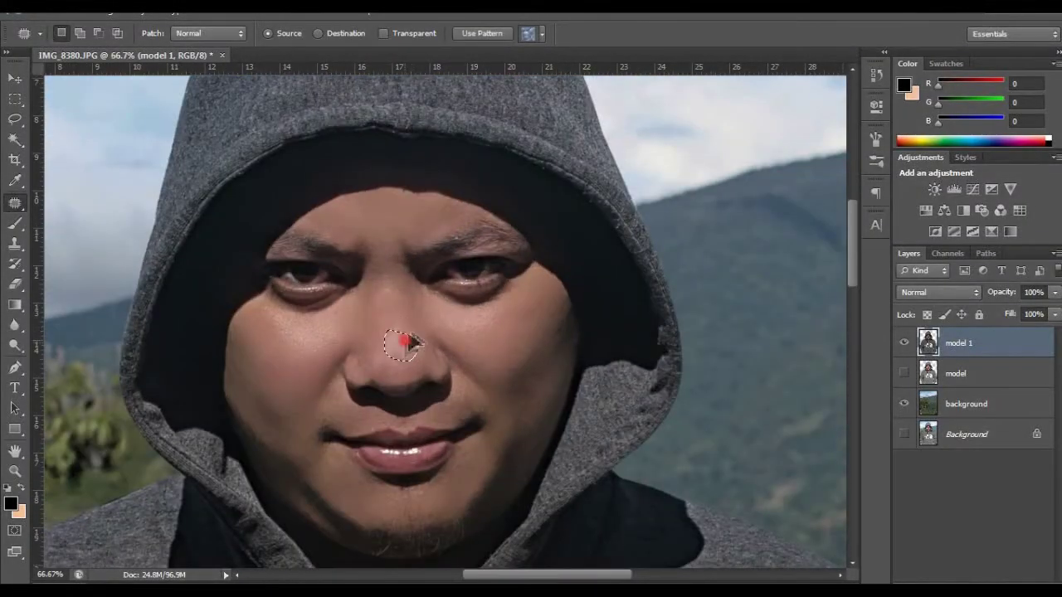
pyautogui.moveTo(412, 342); pyautogui.dragTo(415, 368)
pyautogui.hotkey('ctrl', 'd')
# Zoom back out, switch to the Move tool, and duplicate the model 1 layer.
pyautogui.scroll(-1, 502, 382)
pyautogui.scroll(-1, 489, 377)
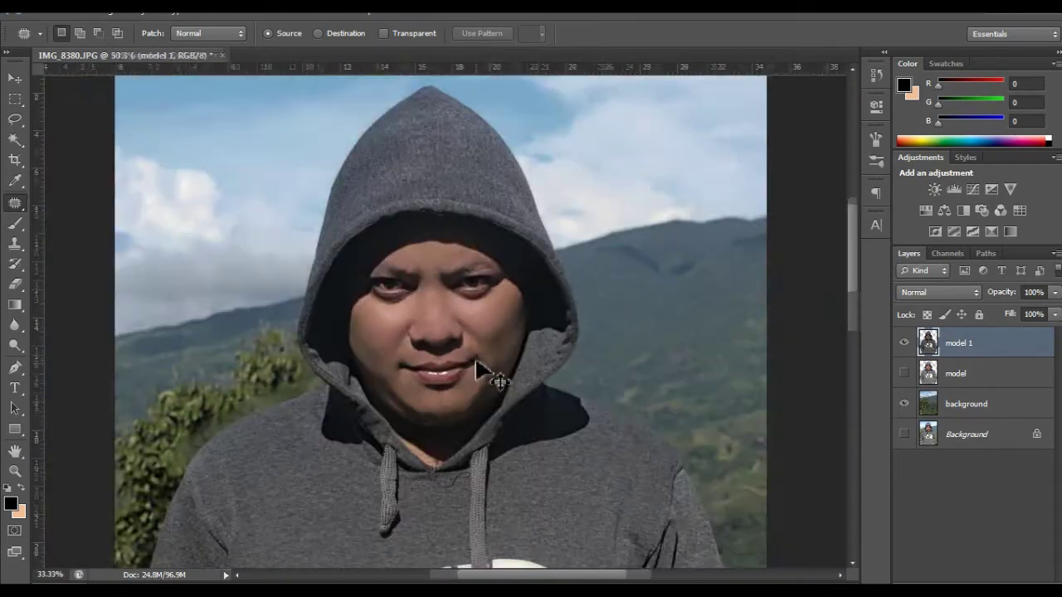
pyautogui.scroll(1, 490, 373)
pyautogui.scroll(1, 515, 340)
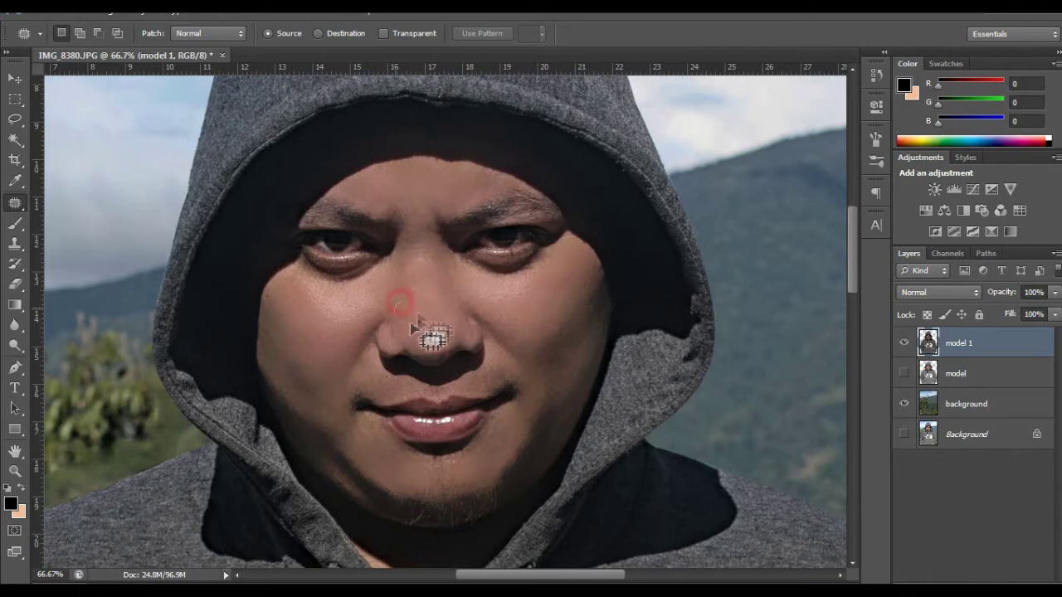
pyautogui.scroll(-1, 498, 332)
pyautogui.scroll(-2, 514, 324)
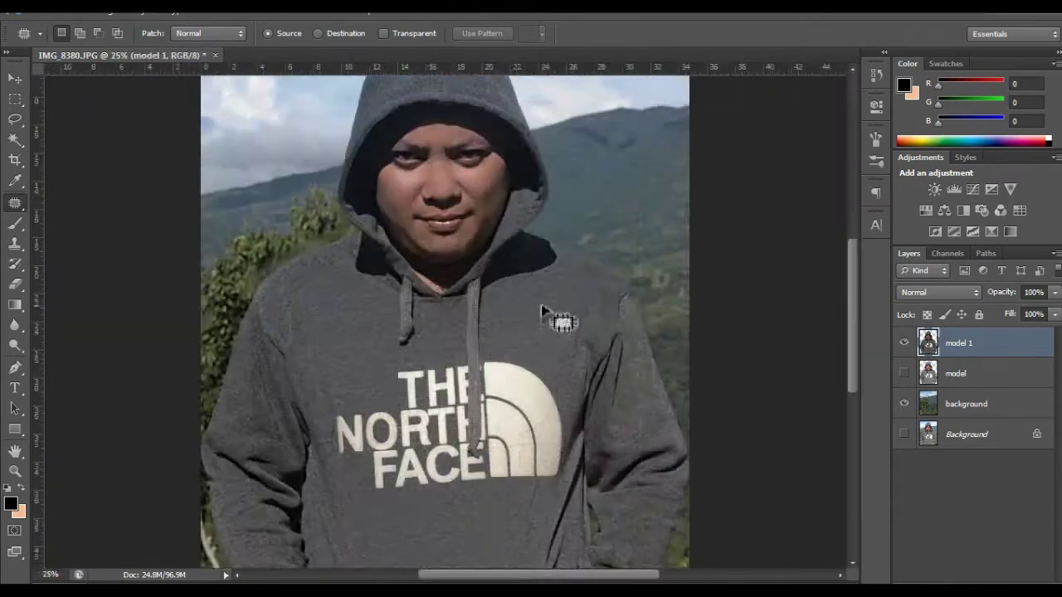
pyautogui.scroll(-1, 545, 307)
pyautogui.click(15, 77)
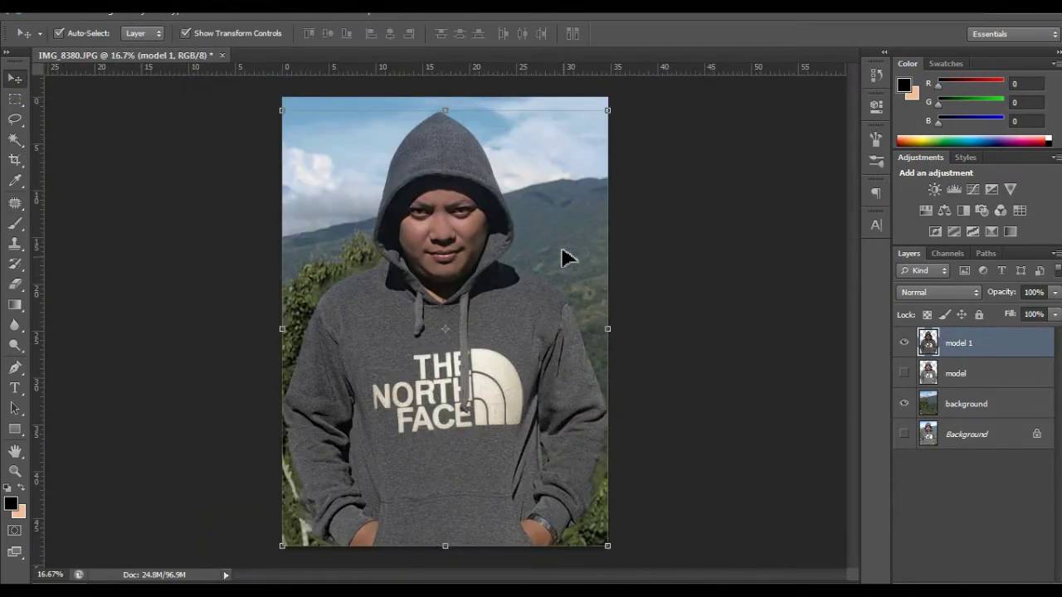
pyautogui.scroll(1, 556, 257)
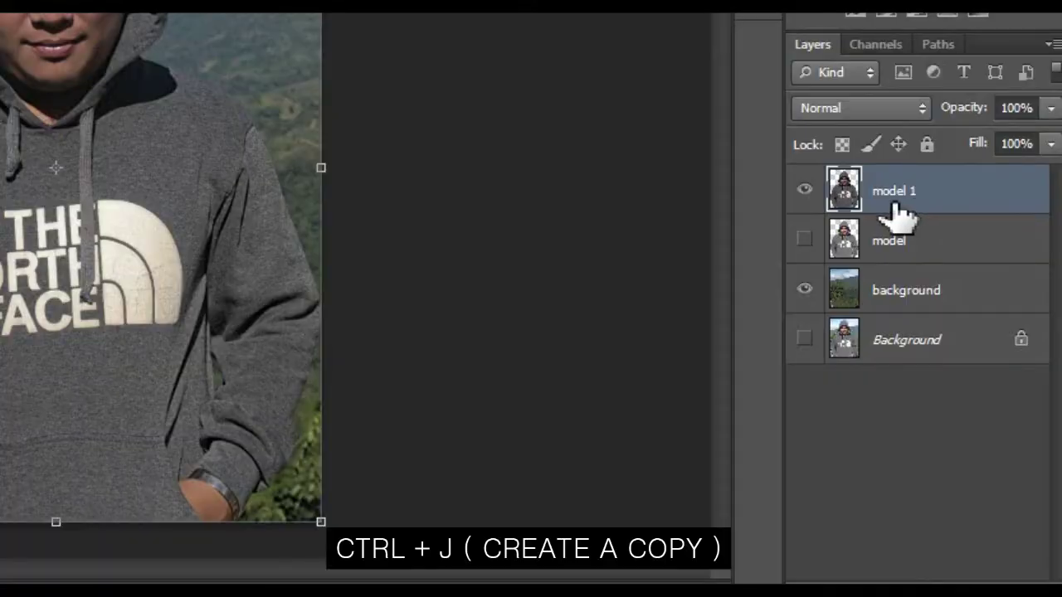
pyautogui.hotkey('ctrl', 'j')
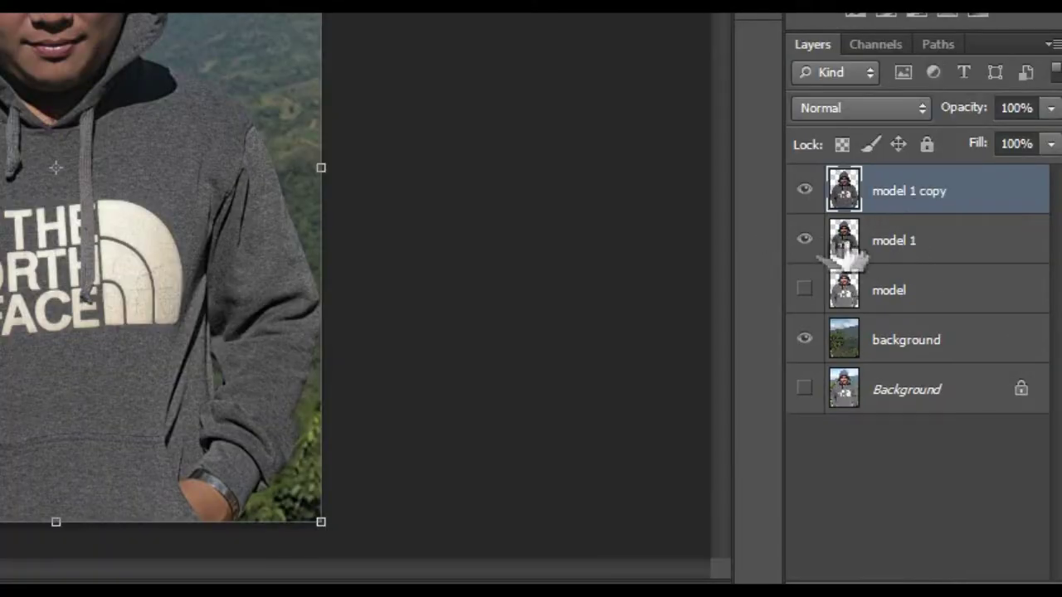
# Rename the copied layer to 'model 2'.
pyautogui.doubleClick(913, 191)
pyautogui.write('model ')
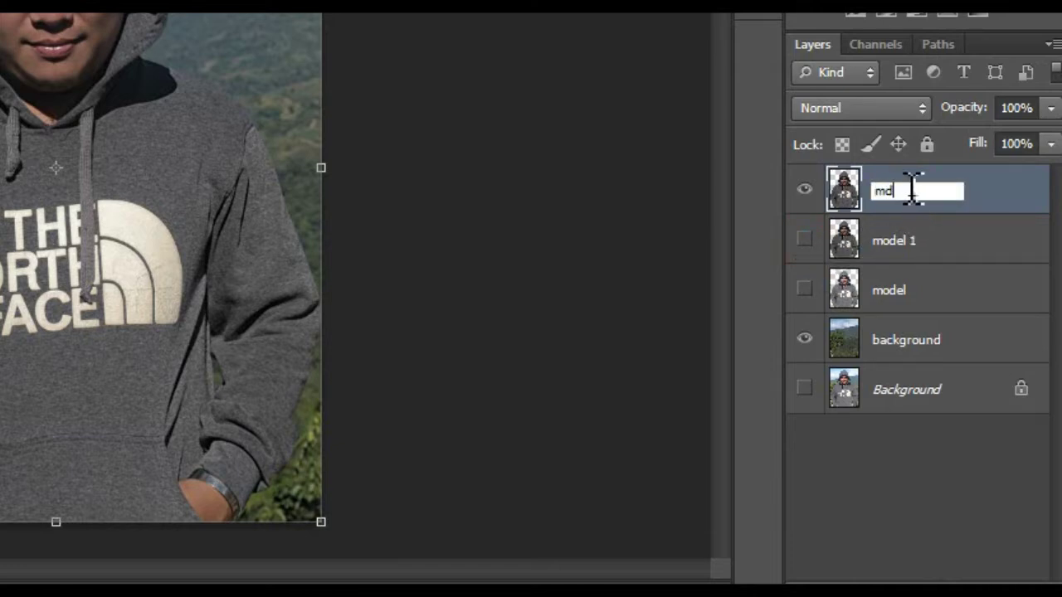
pyautogui.write('2')
pyautogui.press('Return')
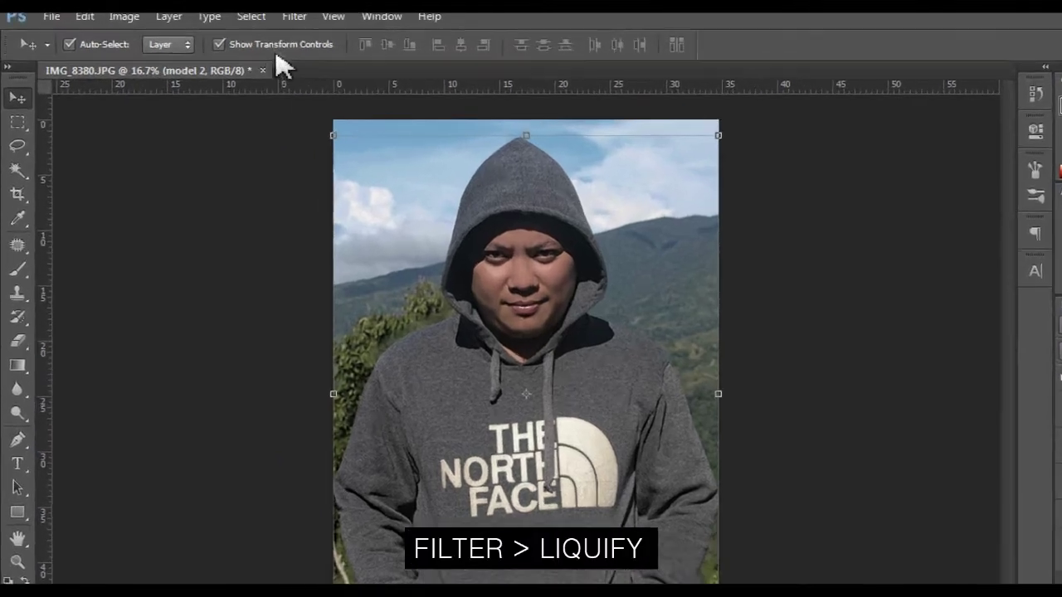
# Open Filter > Liquify with the warp brush size set to 125.
pyautogui.click(250, 10)
pyautogui.click(373, 166)
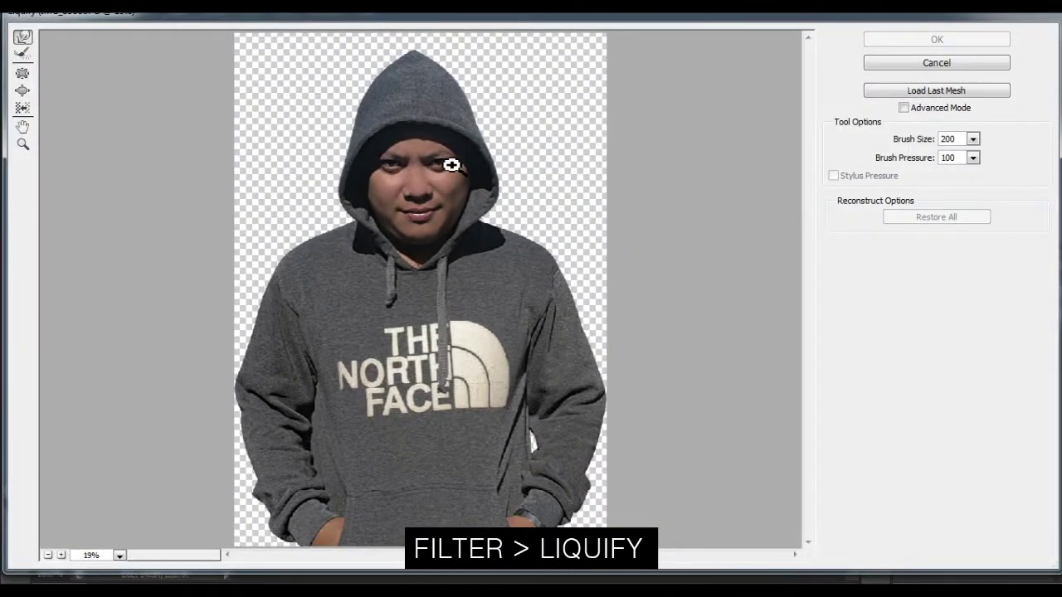
pyautogui.scroll(3, 450, 165)
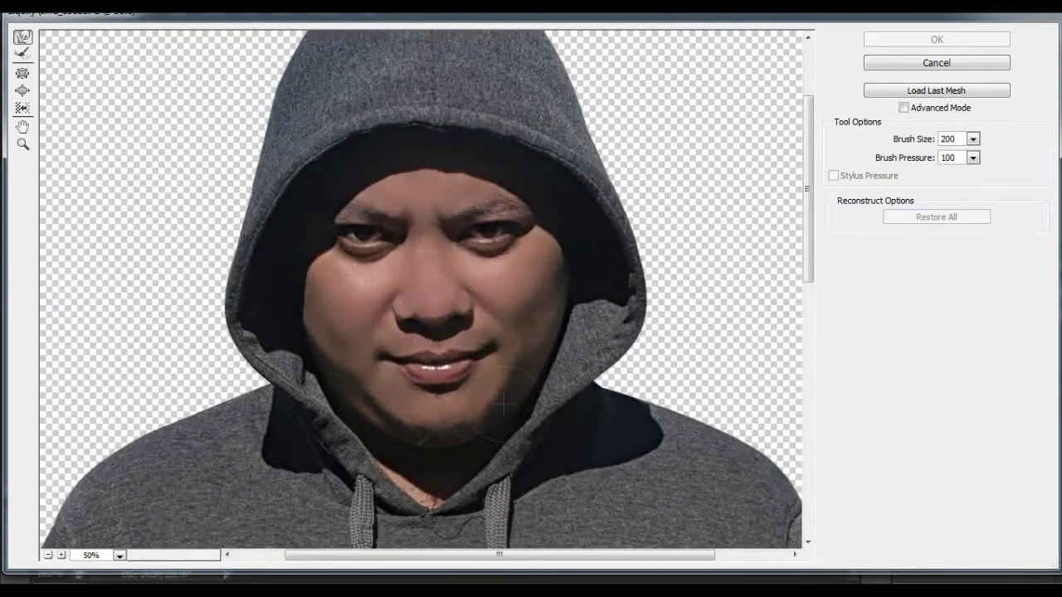
pyautogui.press('[')
pyautogui.press('[')
pyautogui.press('[')
# Nudge the left eyebrow and lift the right mouth corner, then apply the Liquify.
pyautogui.moveTo(402, 218); pyautogui.dragTo(390, 212)
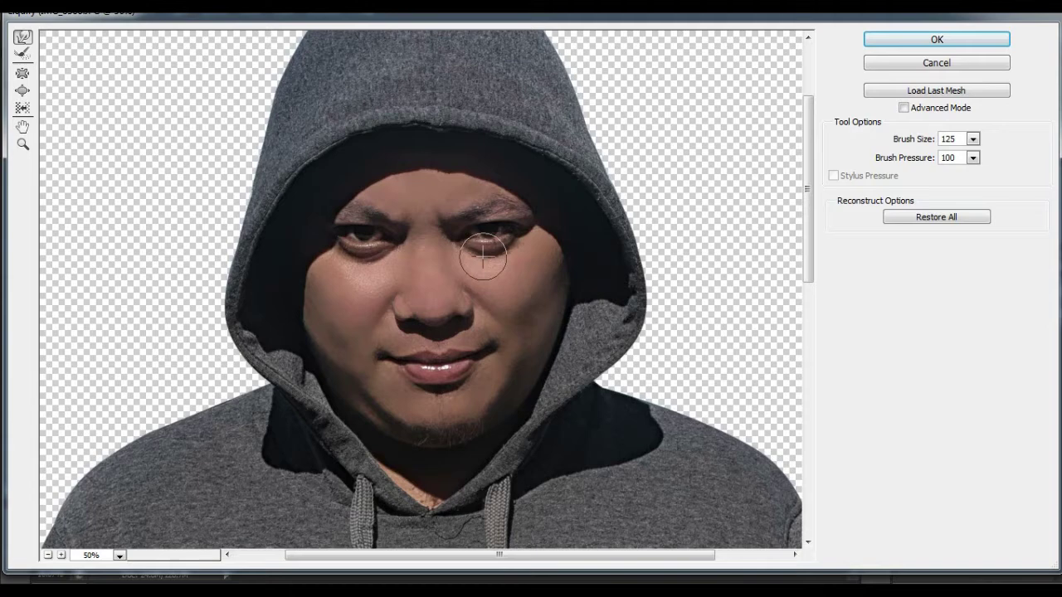
pyautogui.hotkey('ctrl', 'z')
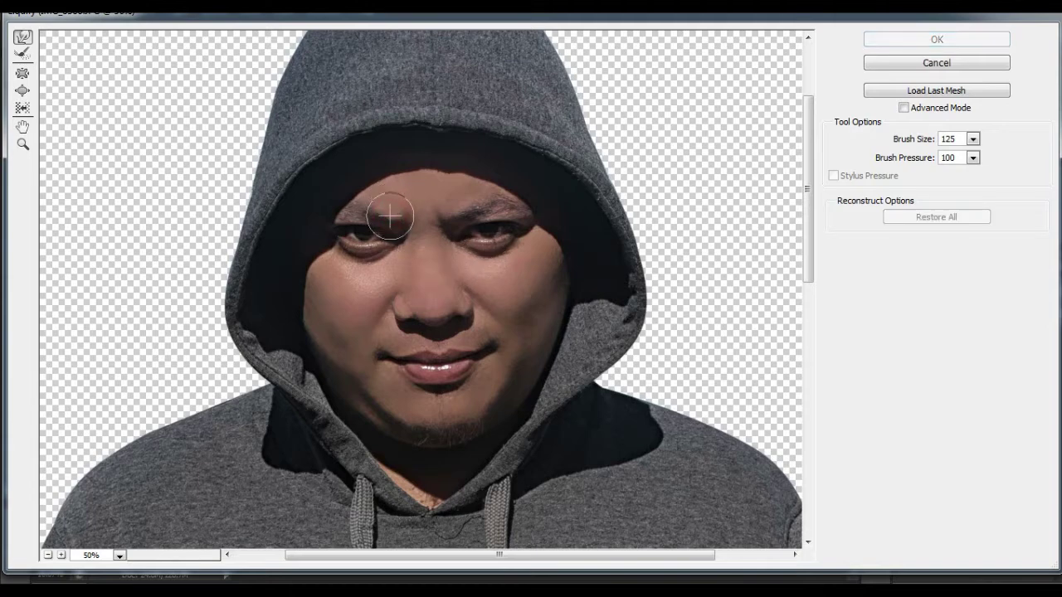
pyautogui.moveTo(390, 218); pyautogui.dragTo(399, 218)
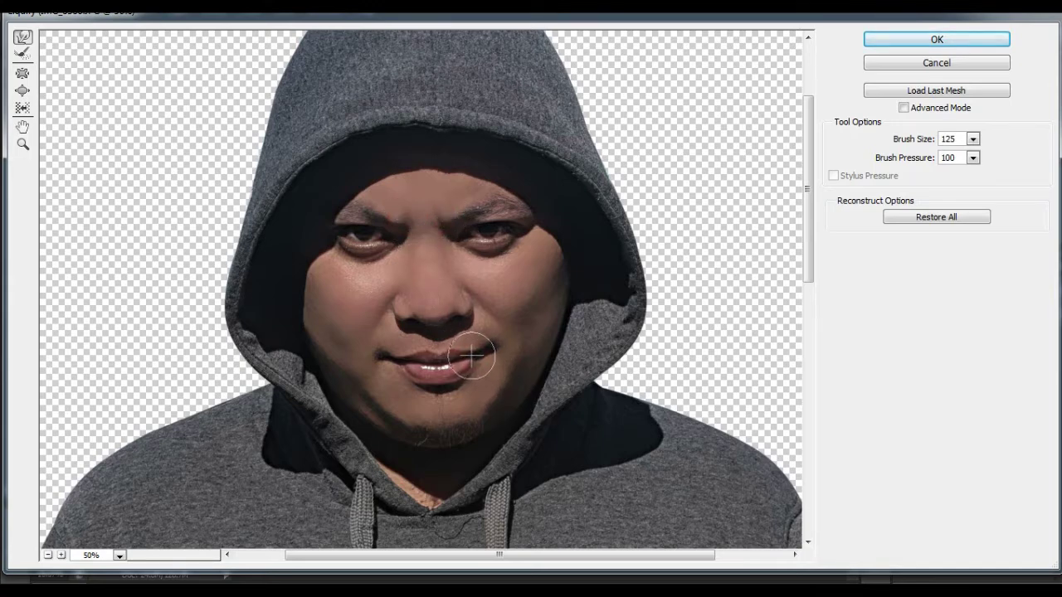
pyautogui.moveTo(477, 359); pyautogui.dragTo(496, 347)
pyautogui.moveTo(469, 358); pyautogui.dragTo(492, 343)
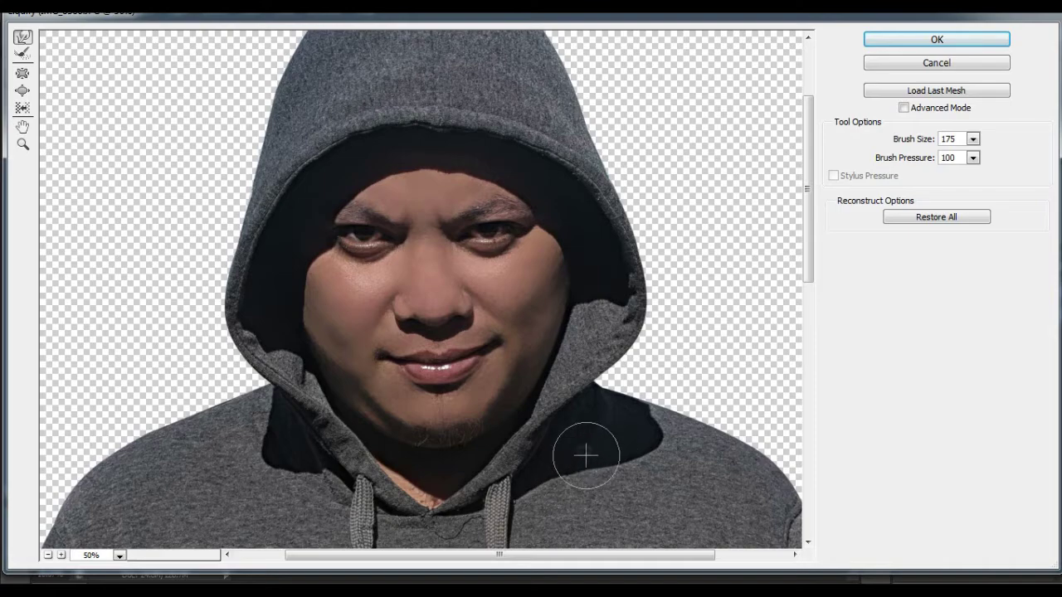
pyautogui.hotkey('ctrl', '-')
pyautogui.click(933, 41)
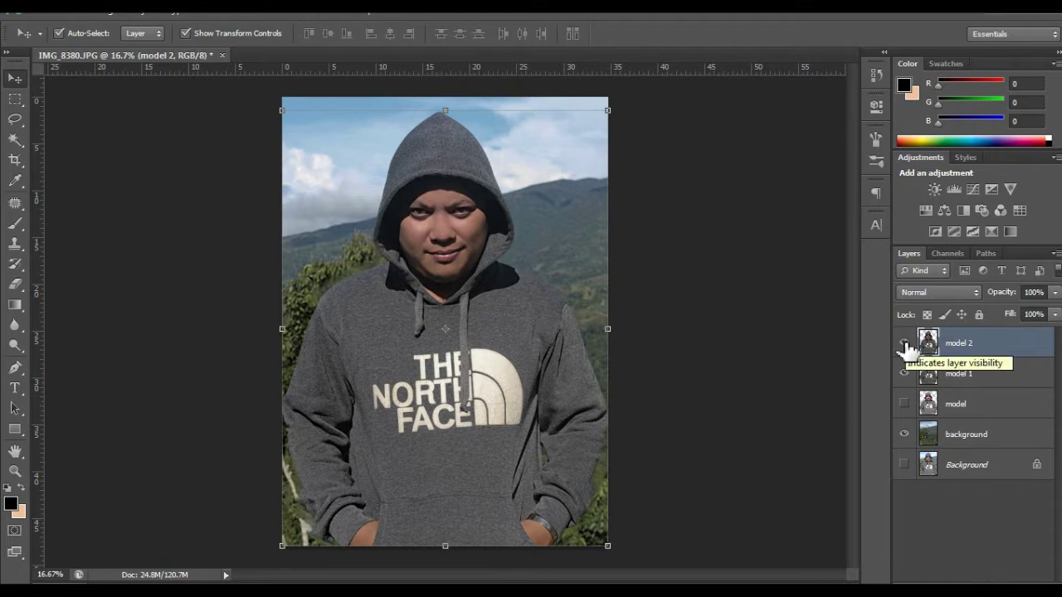
# Flick model 2 off and on to compare, then duplicate the background layer.
pyautogui.click(905, 345)
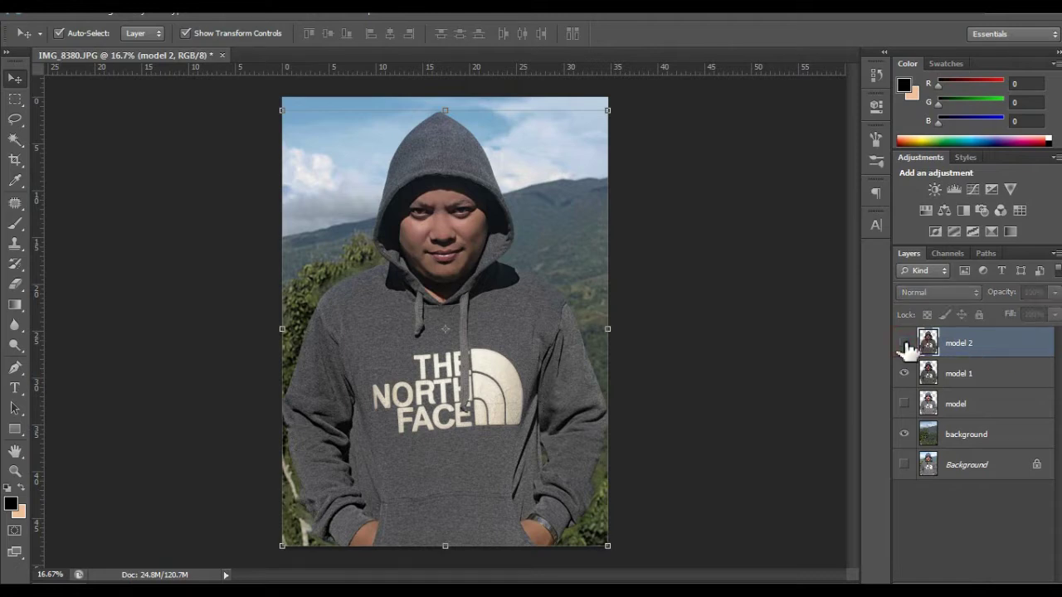
pyautogui.click(905, 344)
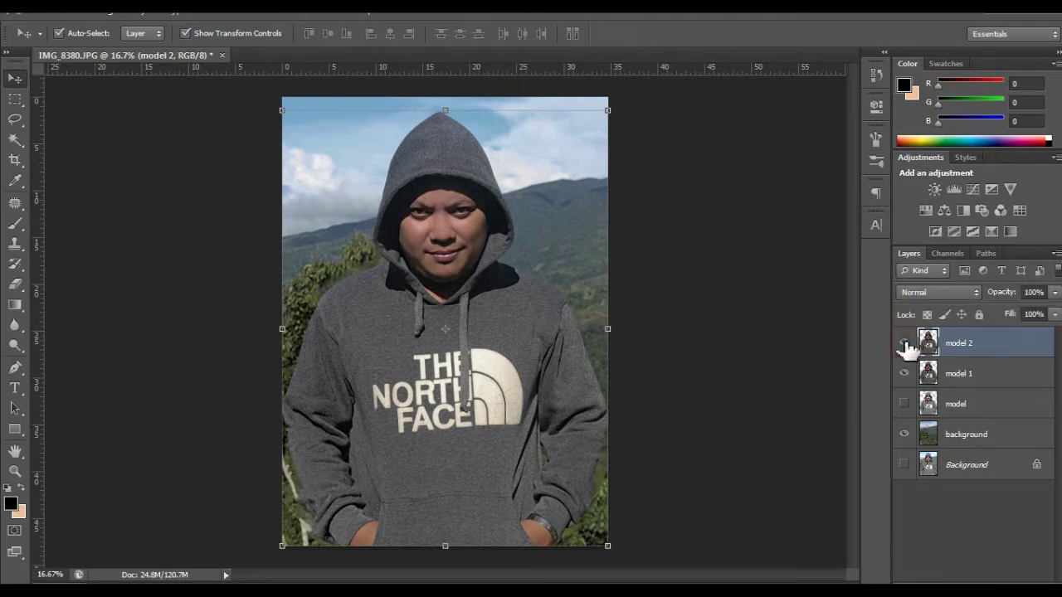
pyautogui.click(905, 344)
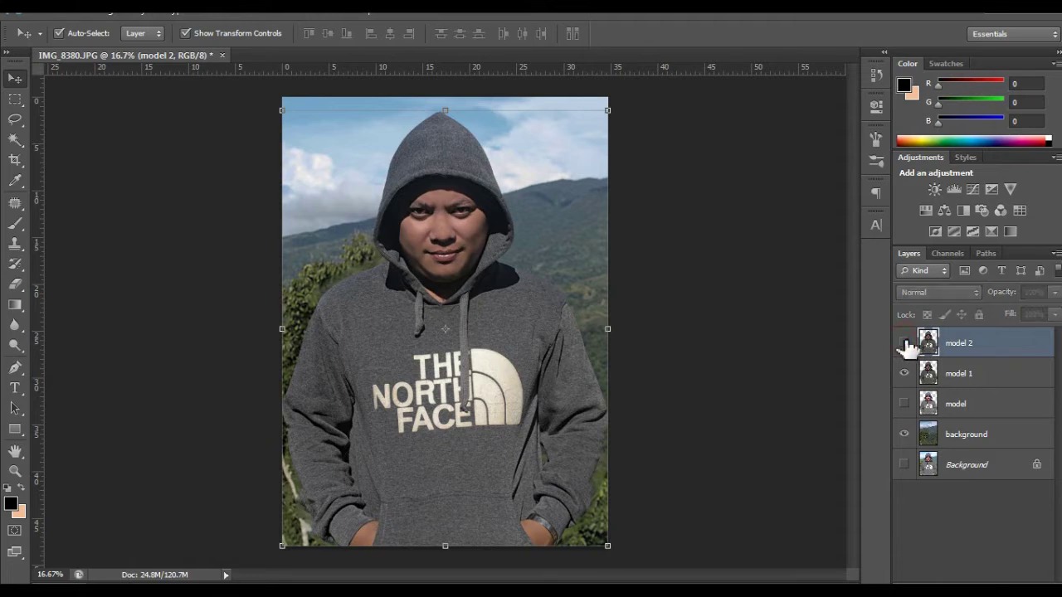
pyautogui.click(905, 345)
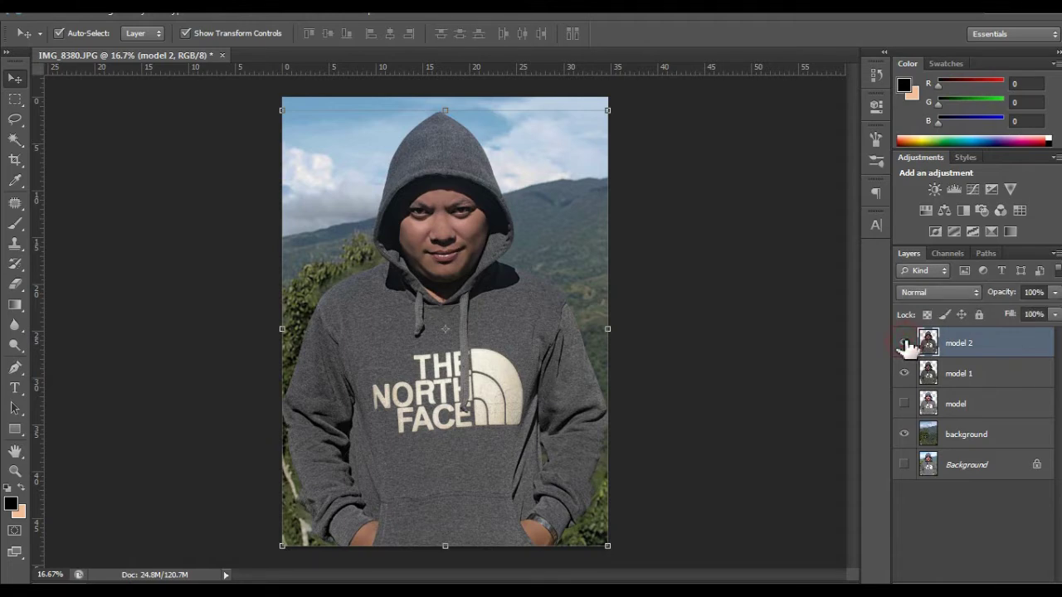
pyautogui.click(905, 344)
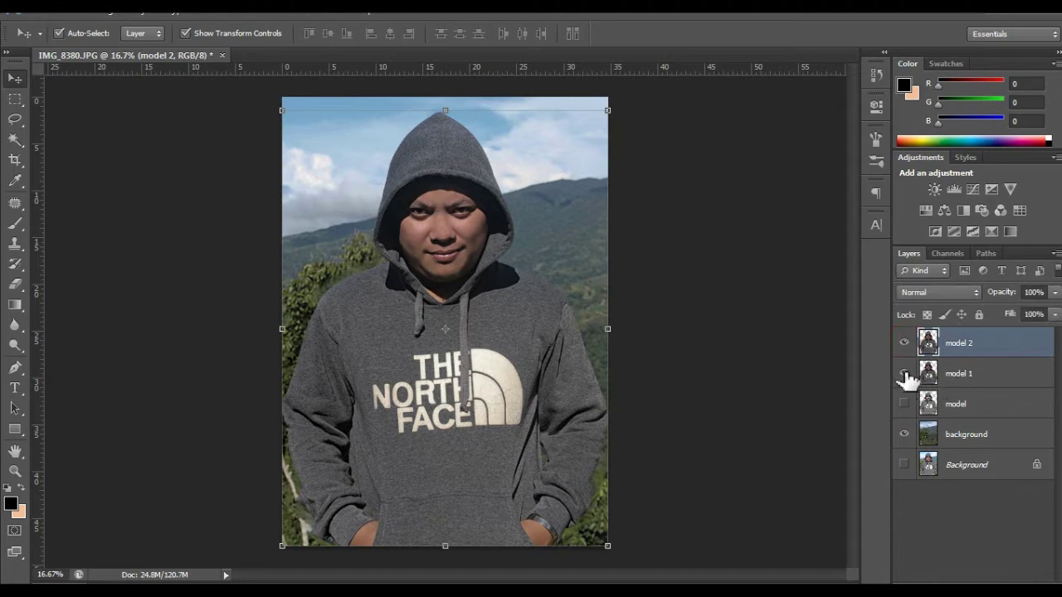
pyautogui.click(987, 436)
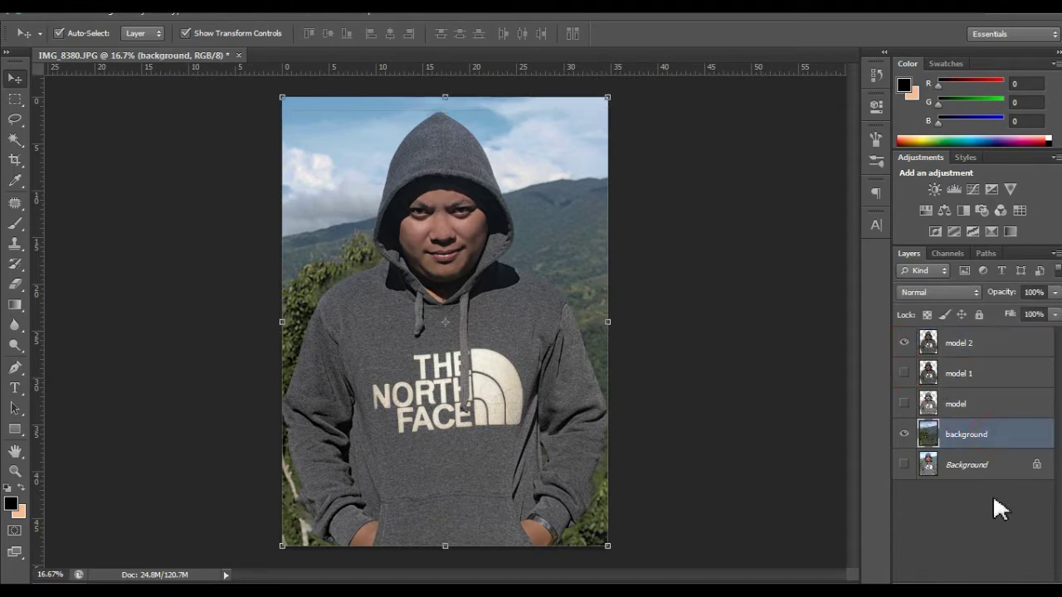
pyautogui.hotkey('ctrl', 'j')
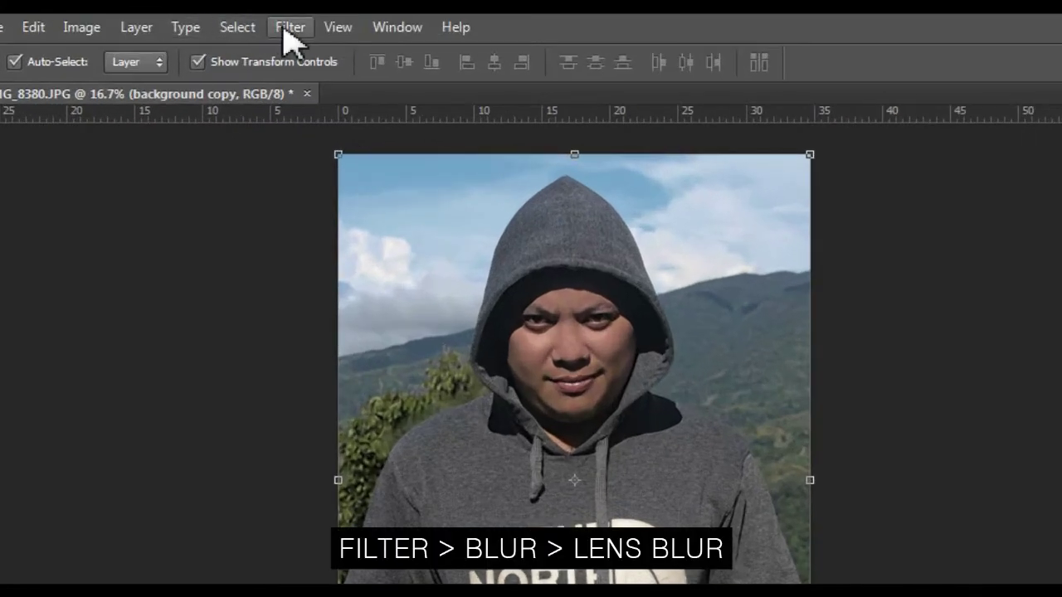
# Apply Lens Blur (Hexagon iris, Radius 60) to background copy after checking the preview.
pyautogui.click(289, 31)
pyautogui.click(368, 257)
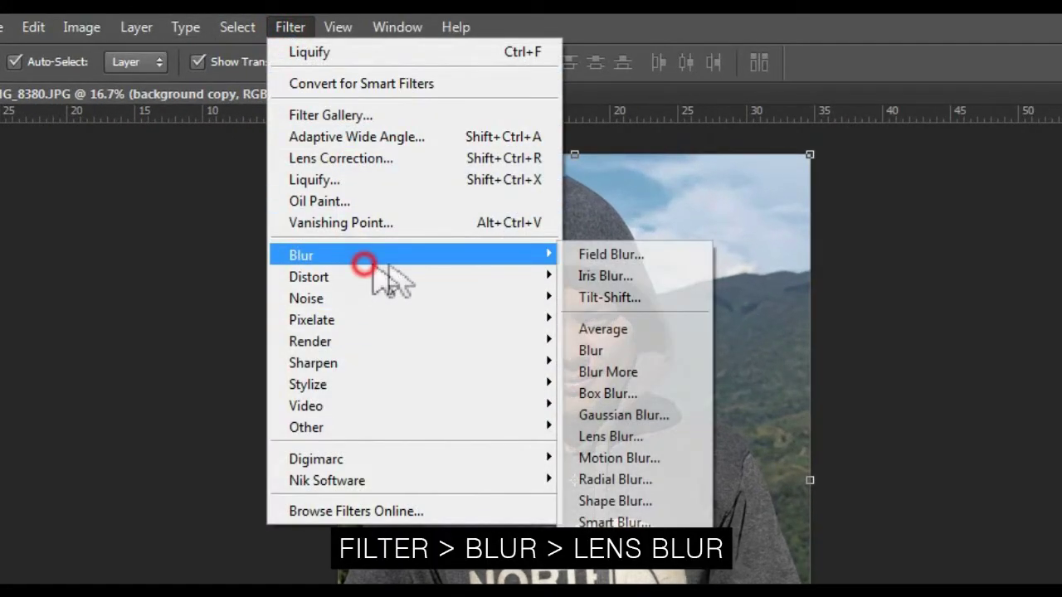
pyautogui.click(641, 437)
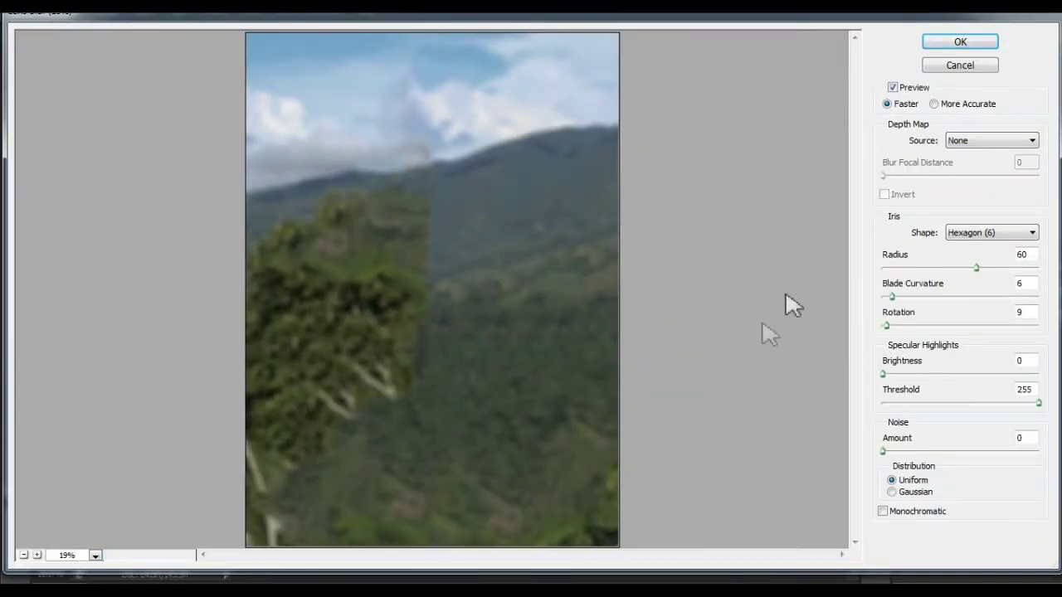
pyautogui.click(893, 88)
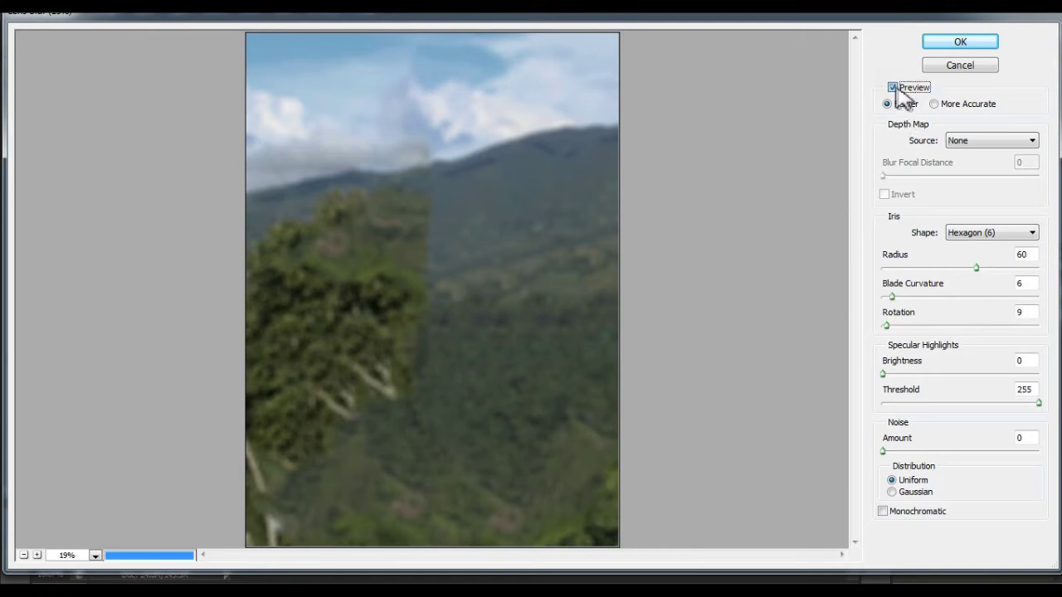
pyautogui.click(894, 88)
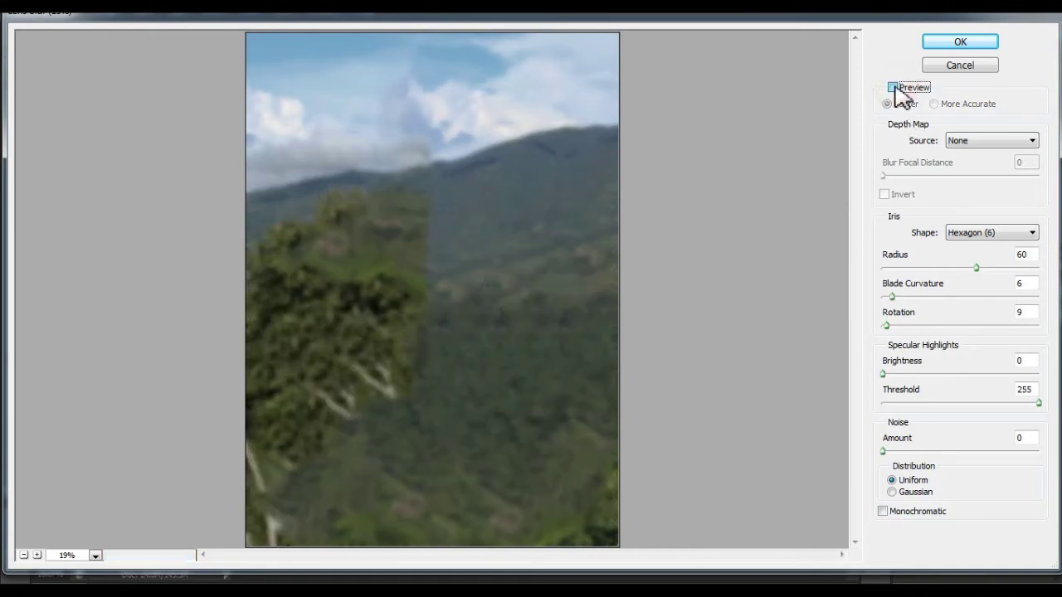
pyautogui.click(961, 41)
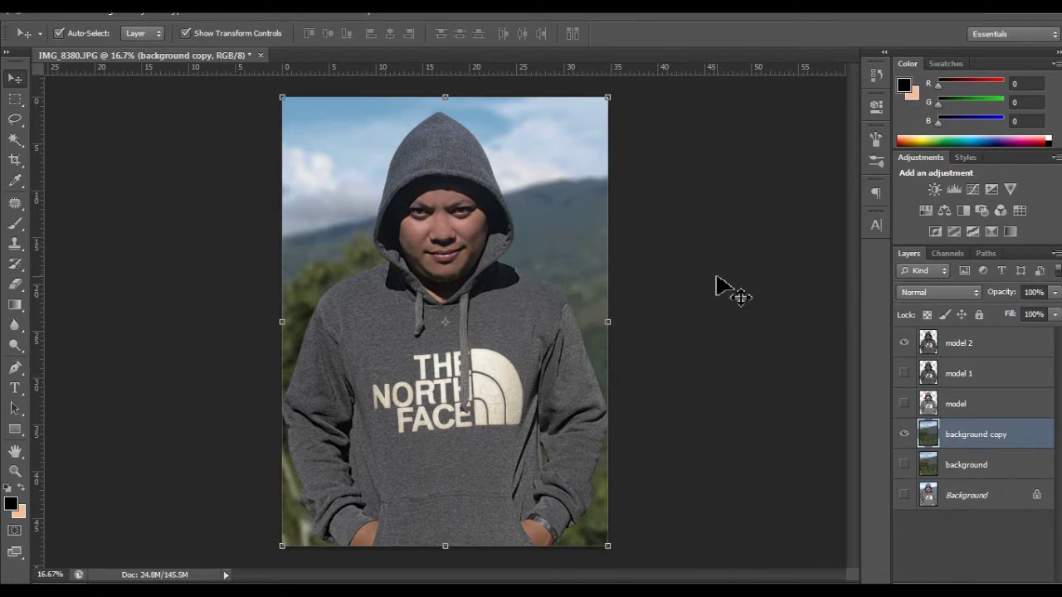
pyautogui.hotkey('alt', '.')
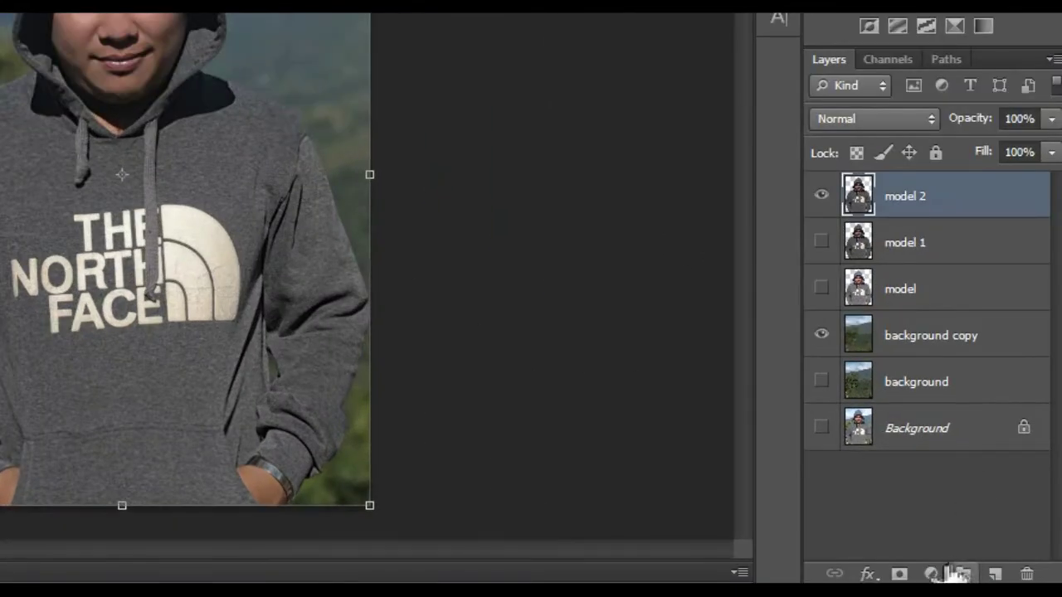
# Add a Curves adjustment layer with deepened shadows for contrast, and close its properties.
pyautogui.click(981, 590)
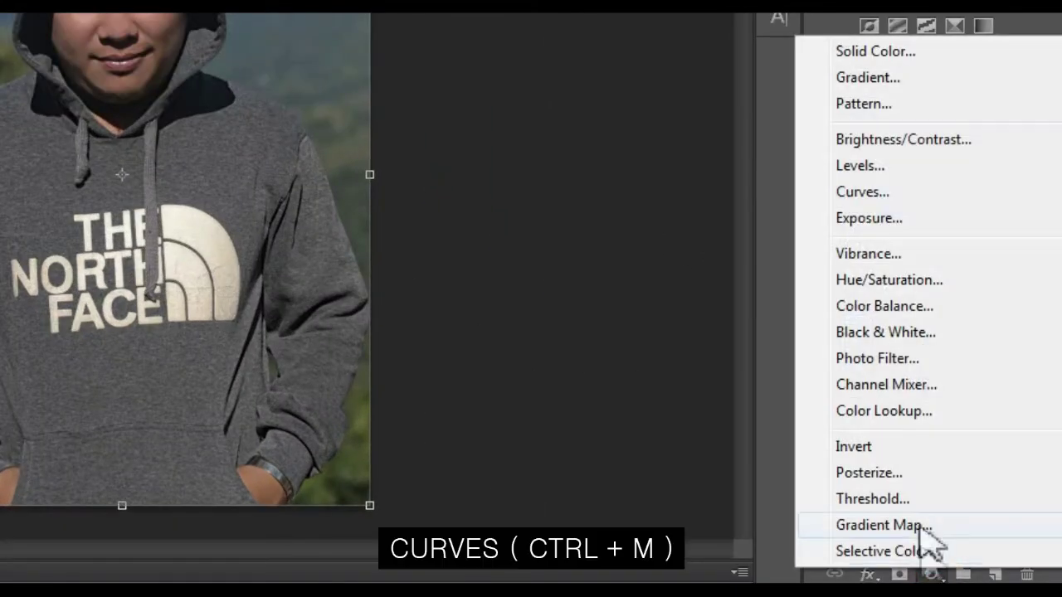
pyautogui.click(863, 192)
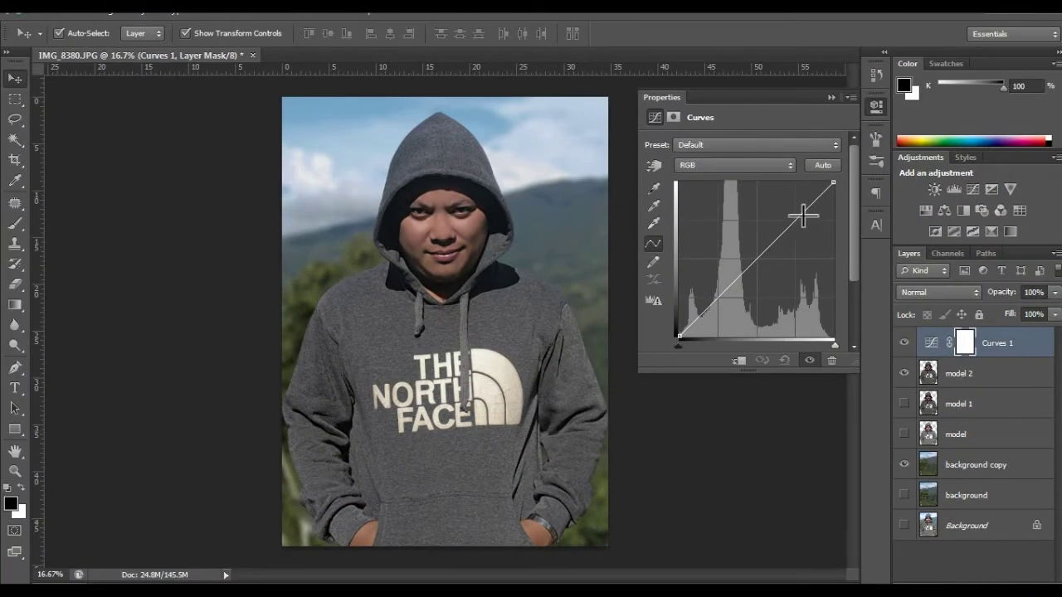
pyautogui.click(799, 214)
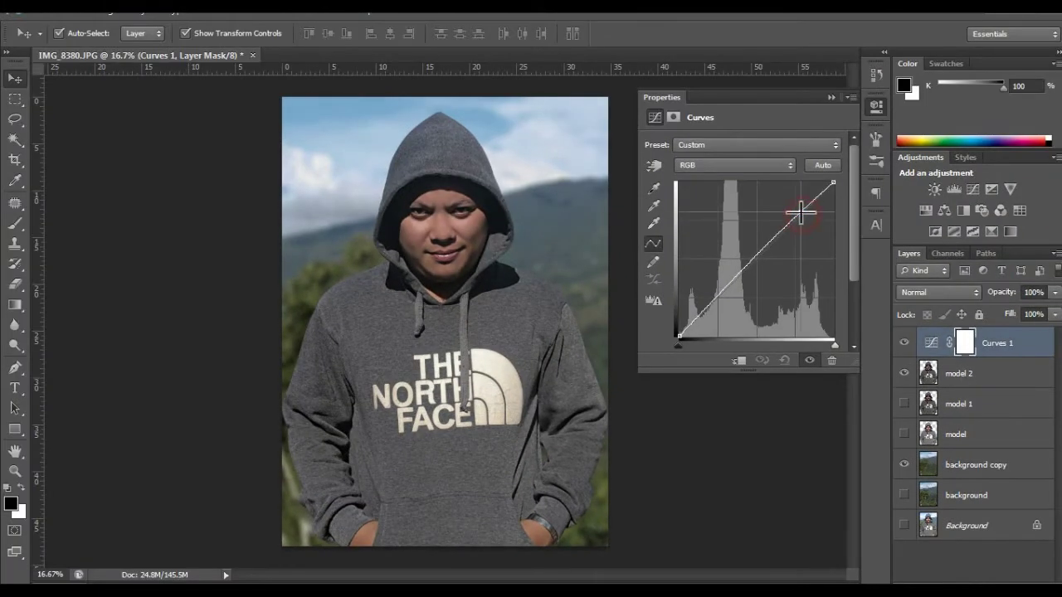
pyautogui.moveTo(703, 310); pyautogui.dragTo(708, 314)
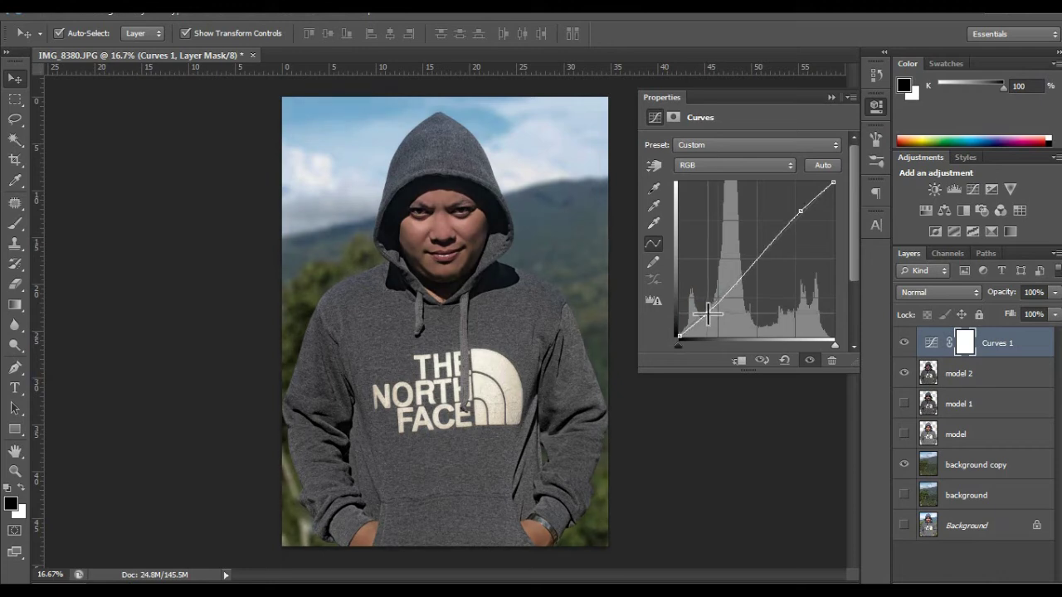
pyautogui.click(833, 96)
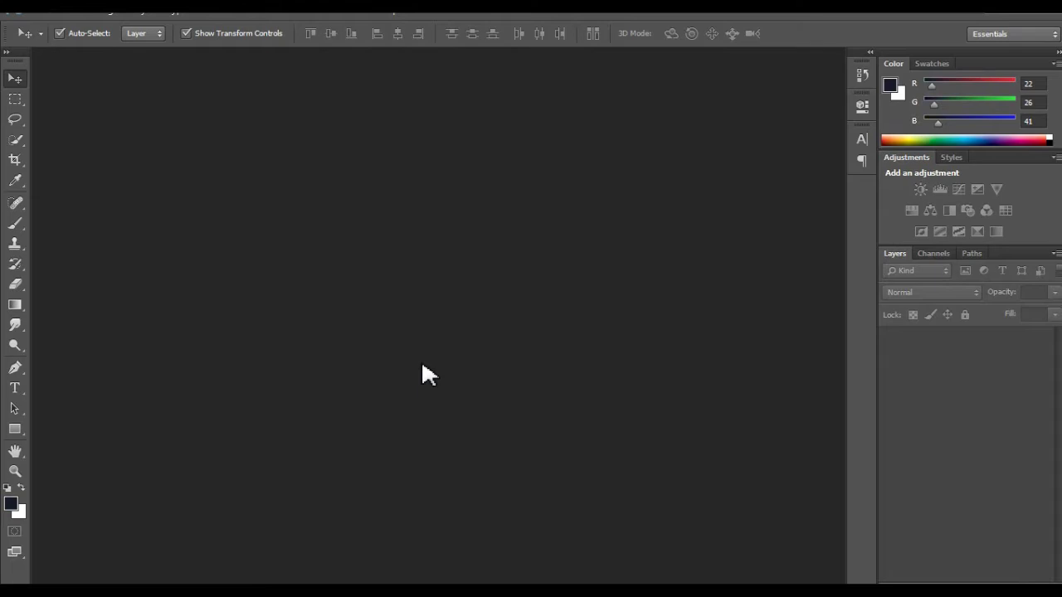
# Open IMG_8380.psd from Local Disk (D:).
pyautogui.hotkey('ctrl', 'o')
pyautogui.hotkey('ctrl', 'o')
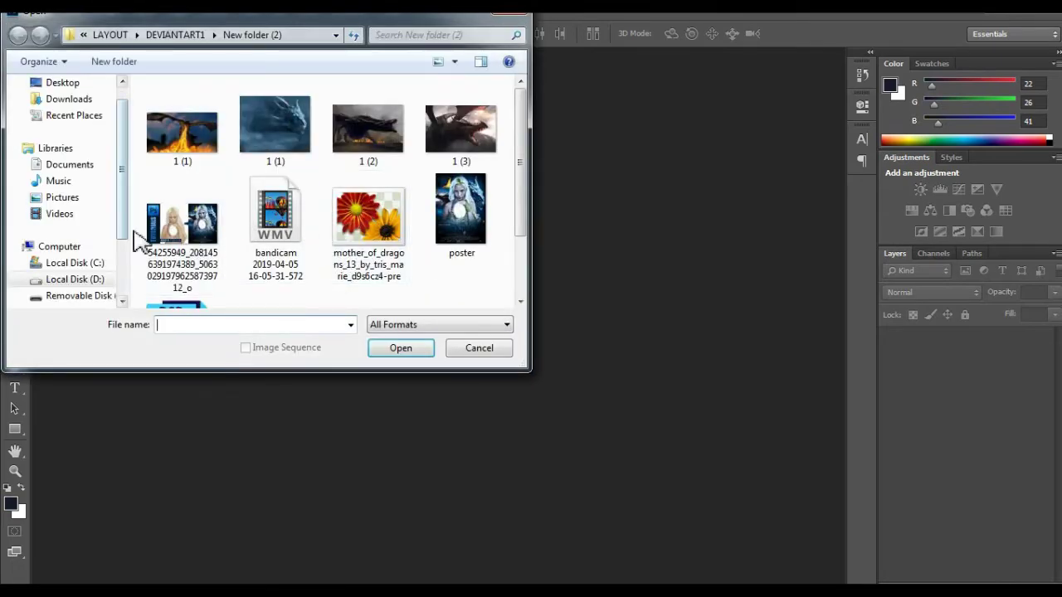
pyautogui.click(87, 280)
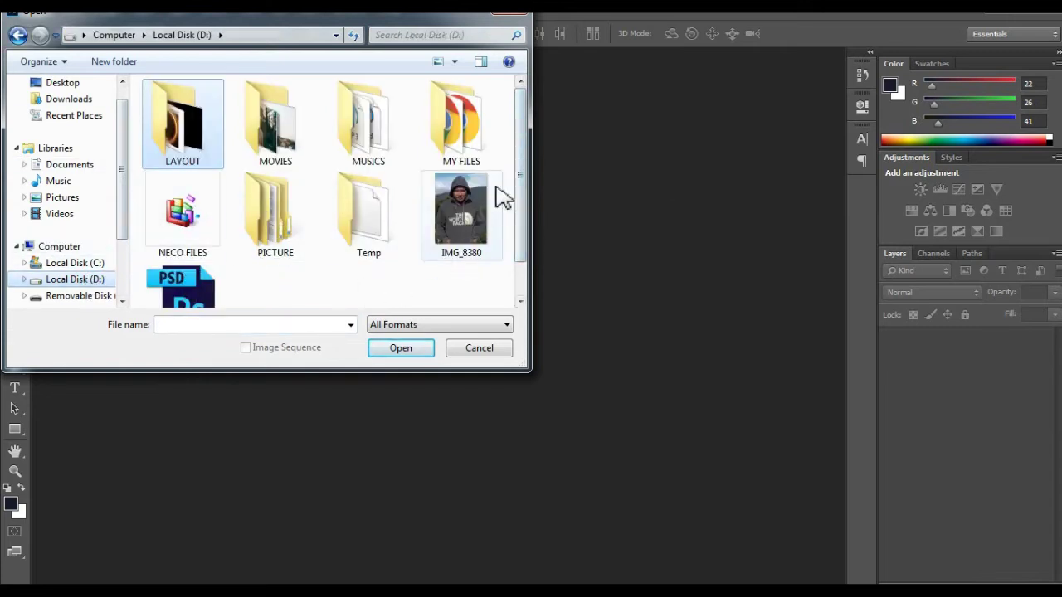
pyautogui.moveTo(517, 149); pyautogui.dragTo(541, 194)
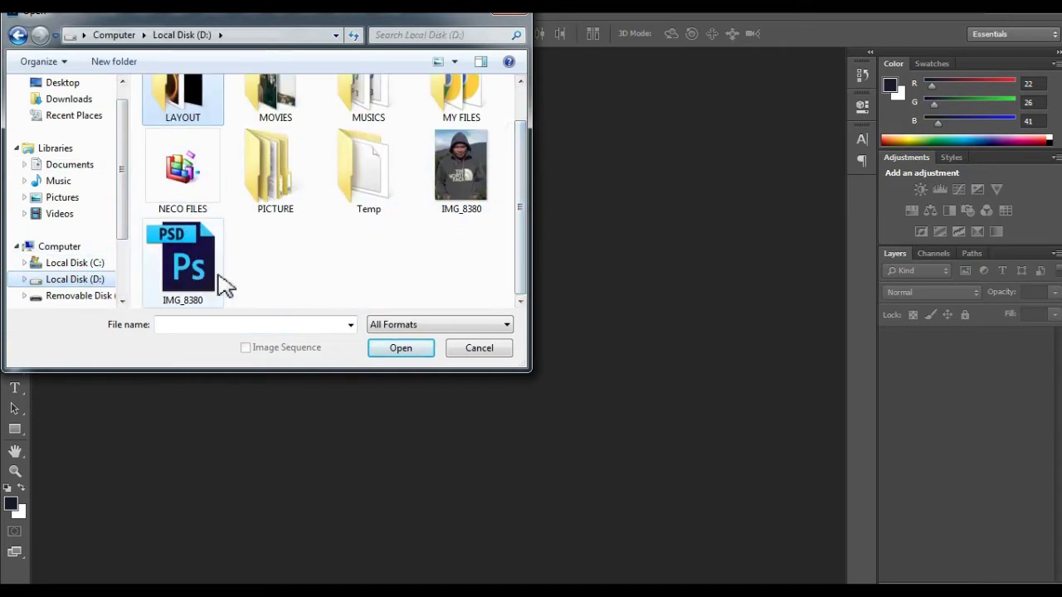
pyautogui.click(190, 280)
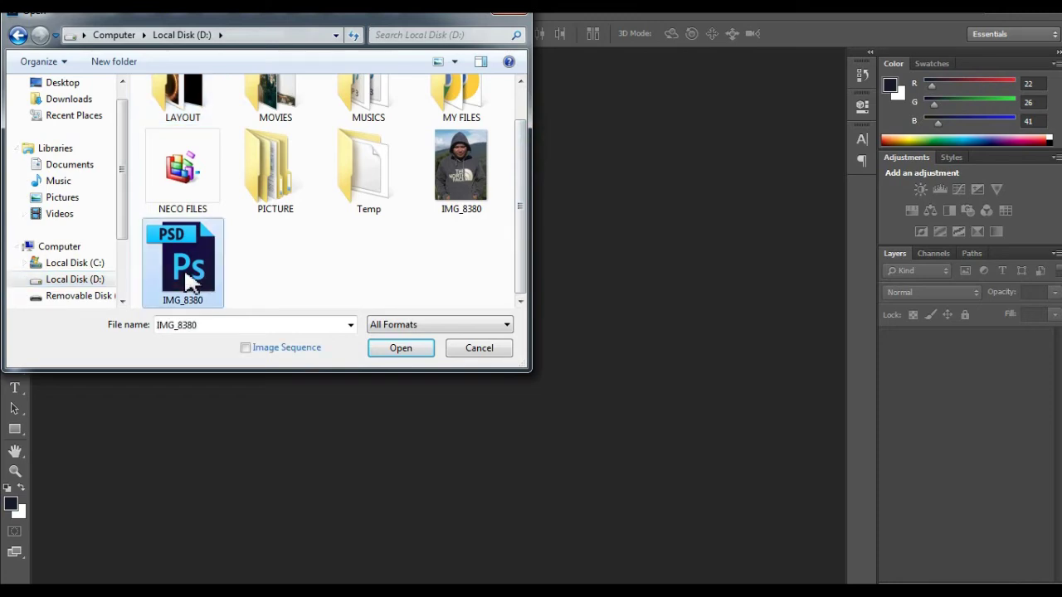
pyautogui.doubleClick(184, 274)
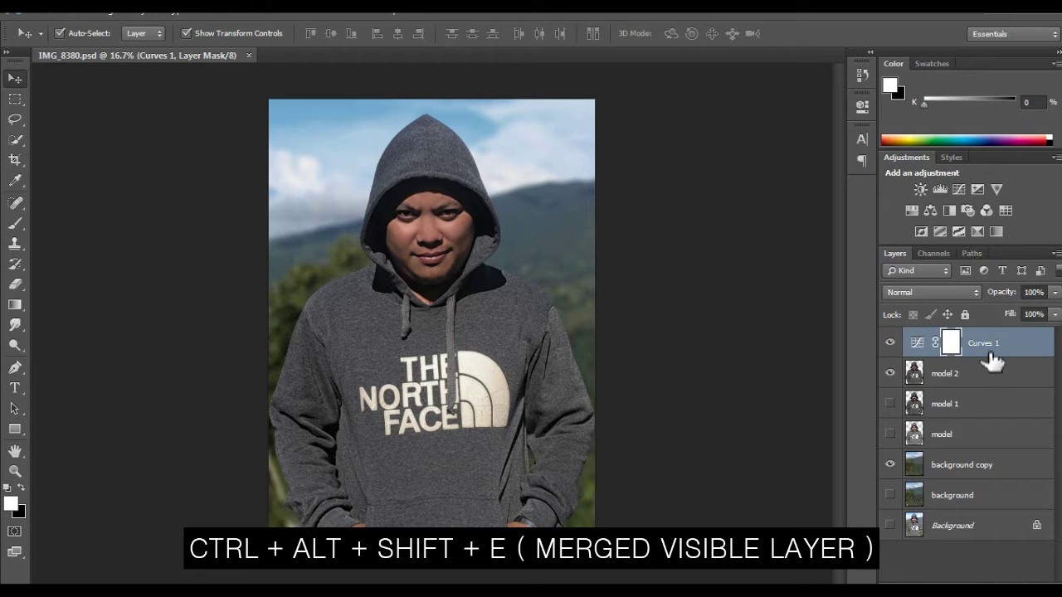
# Stamp all visible layers into Layer 1, duplicate it, and hide Layer 1.
pyautogui.hotkey('ctrl', 'alt', 'shift', 'e')
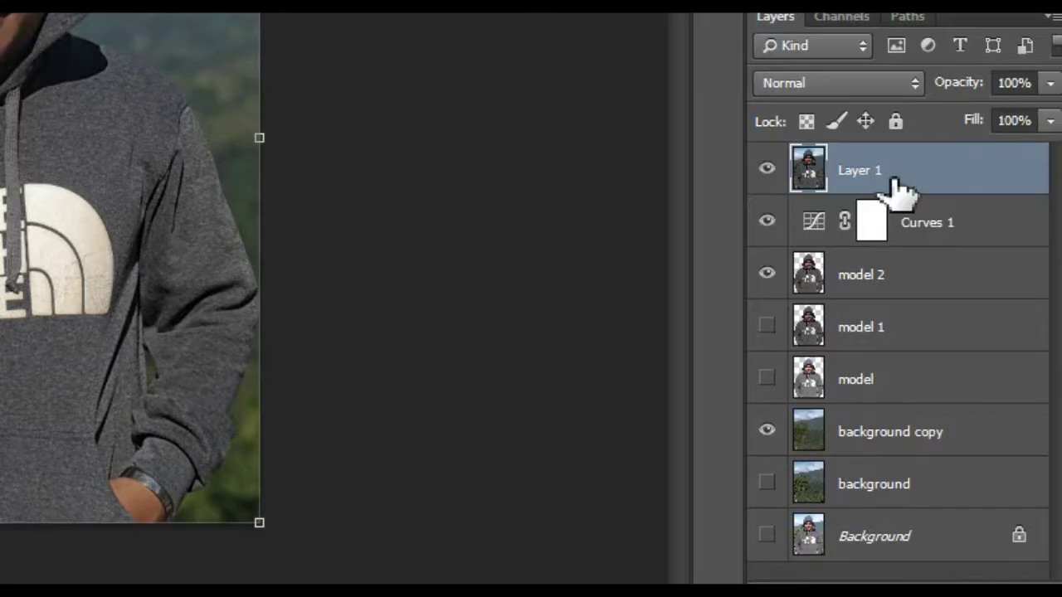
pyautogui.hotkey('ctrl', 'j')
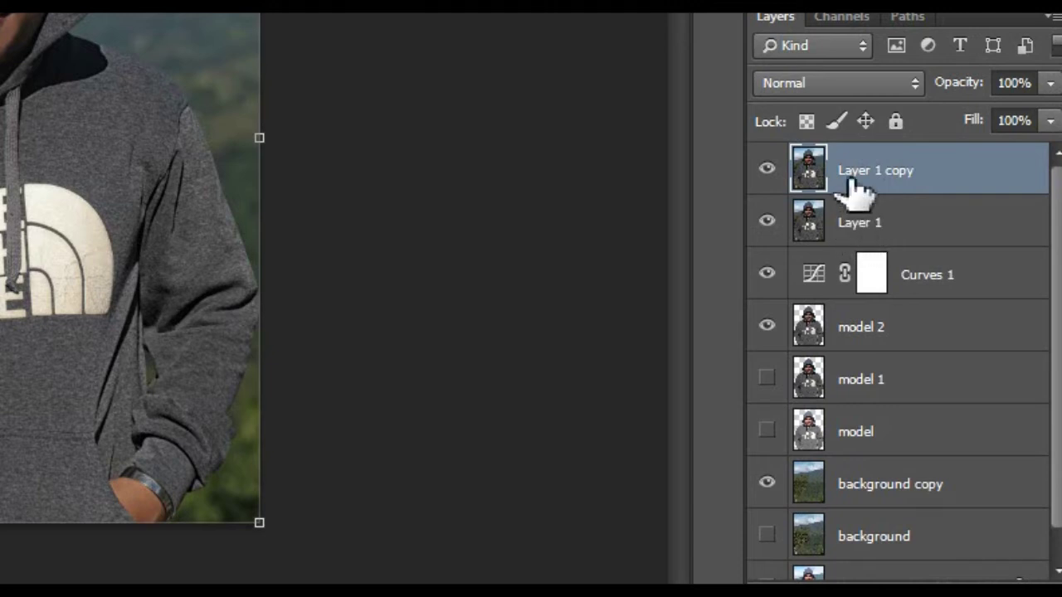
pyautogui.click(767, 223)
# Group Curves 1 through Background into Group 1 and hide the group.
pyautogui.click(946, 280)
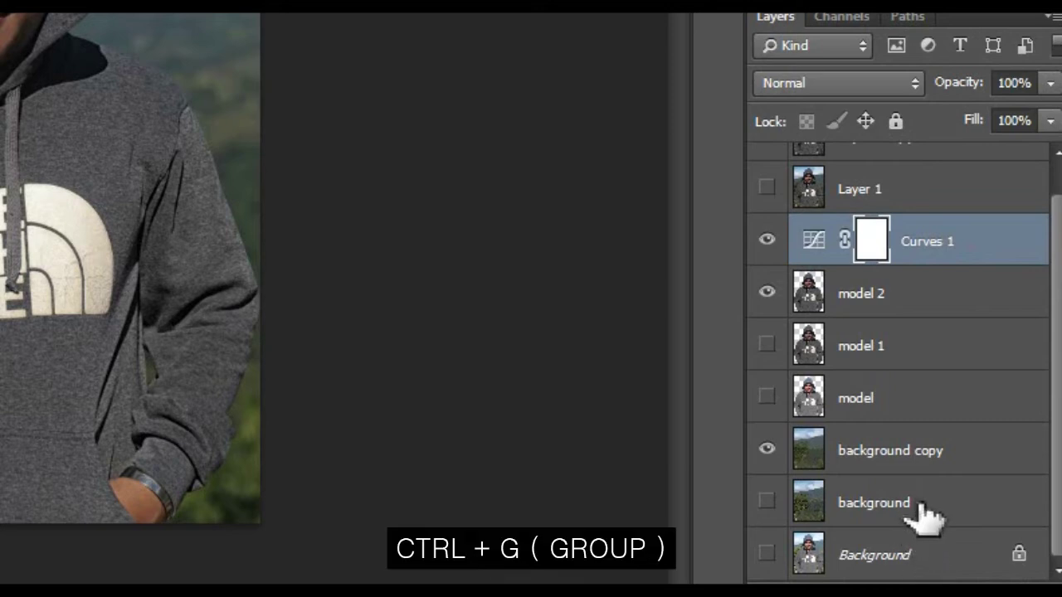
pyautogui.keyDown('shift'); pyautogui.click(936, 557); pyautogui.keyUp('shift')
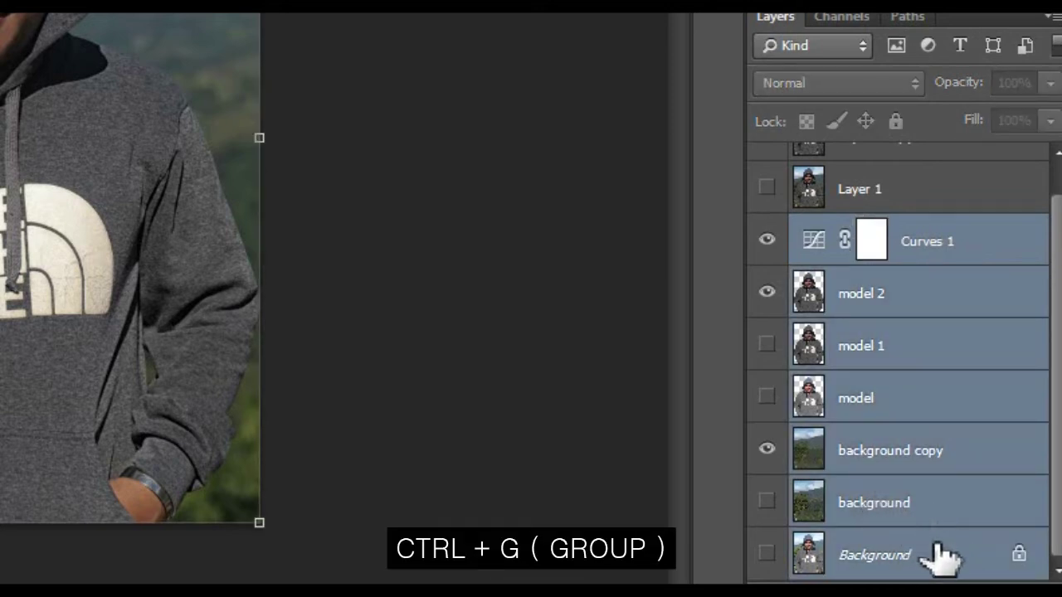
pyautogui.hotkey('ctrl', 'g')
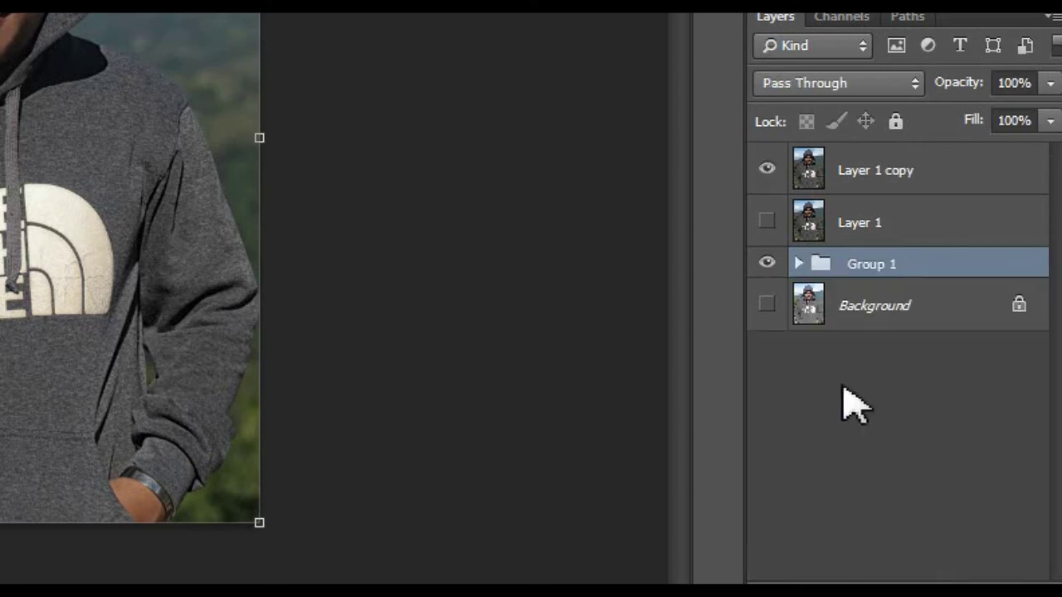
pyautogui.click(769, 265)
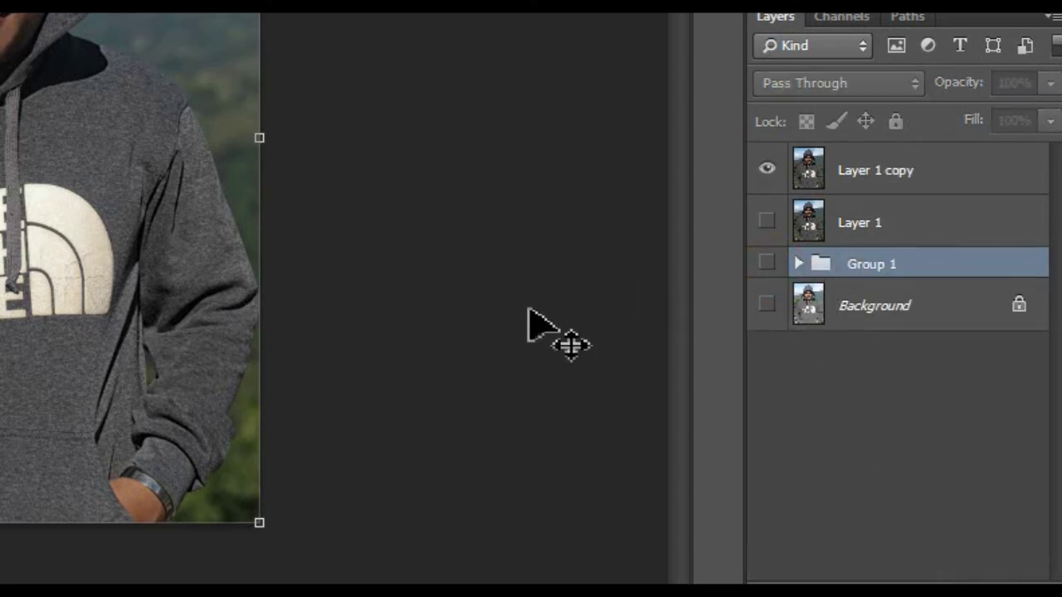
# Rename the top Layer 1 copy layer to 'final'.
pyautogui.click(898, 221)
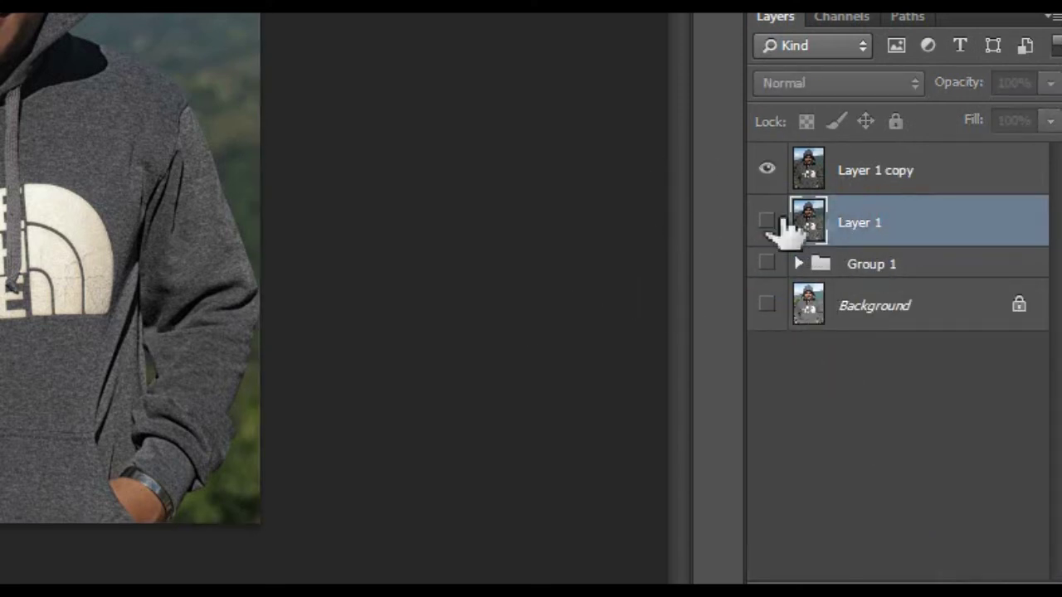
pyautogui.click(875, 172)
pyautogui.doubleClick(871, 172)
pyautogui.write('final')
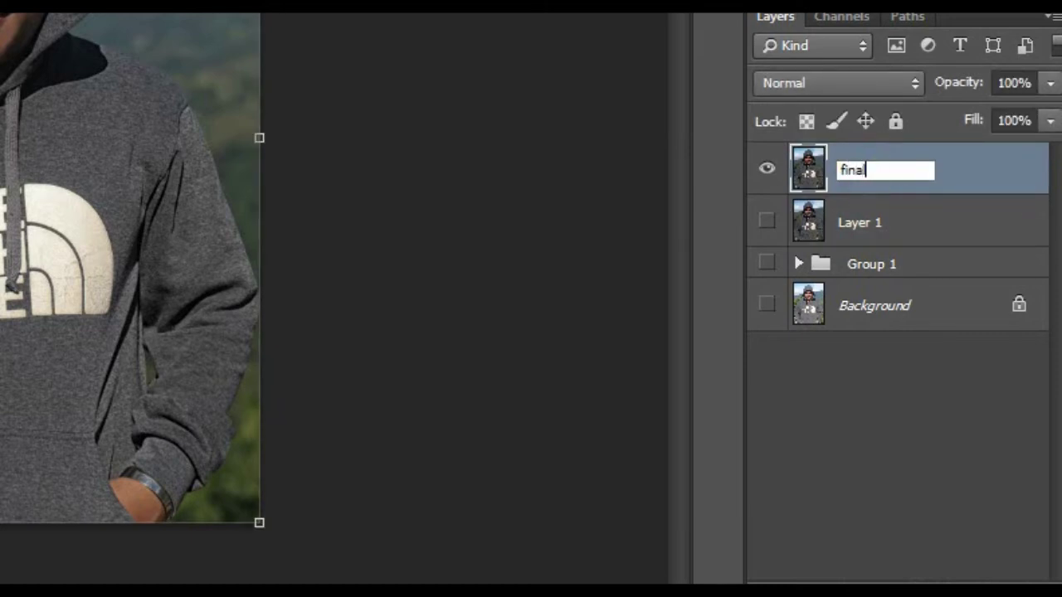
pyautogui.press('Return')
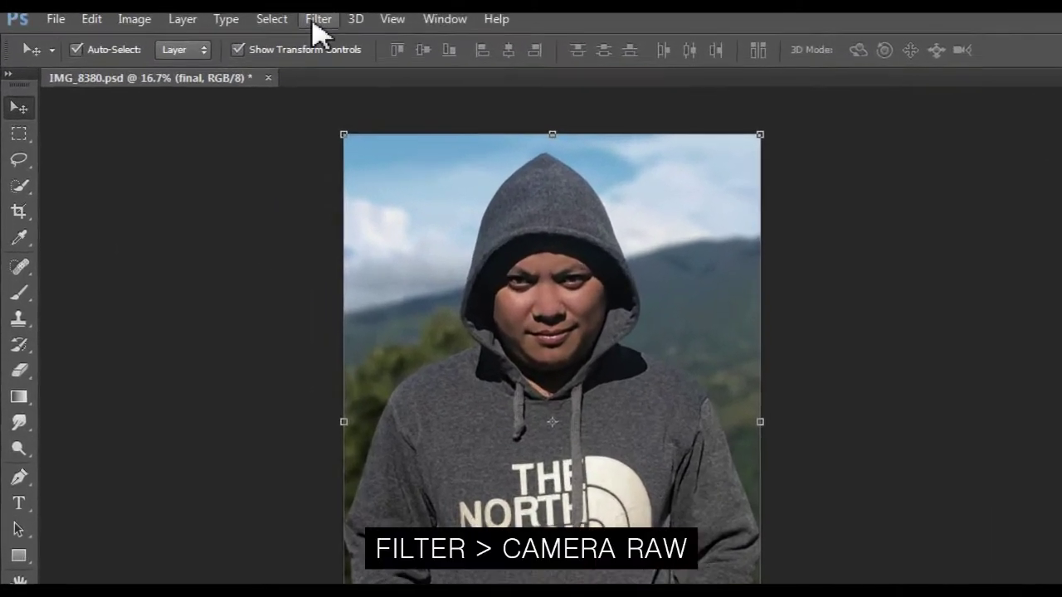
# Apply the Camera Raw Filter with Temperature -26, Tint -22 and Exposure -0.35.
pyautogui.click(254, 8)
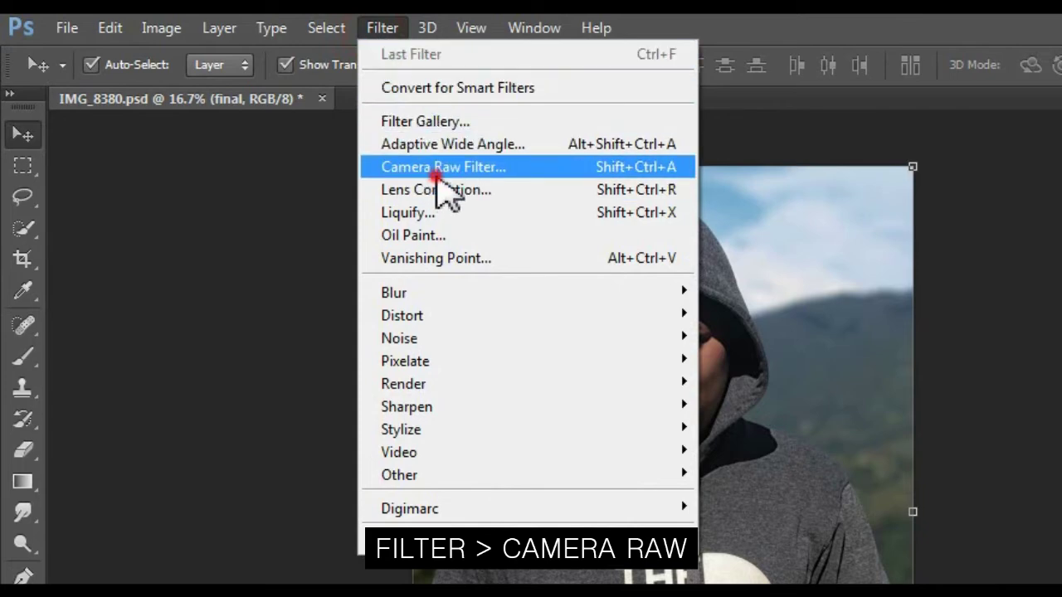
pyautogui.click(437, 168)
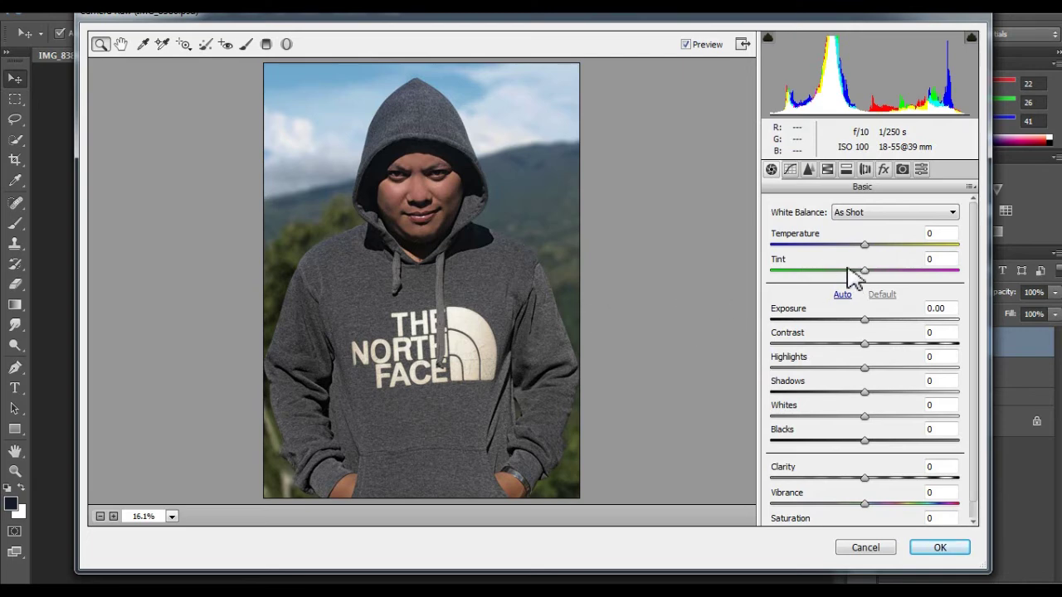
pyautogui.moveTo(864, 246); pyautogui.dragTo(832, 247)
pyautogui.press('Up')
pyautogui.press('Up')
pyautogui.press('Up')
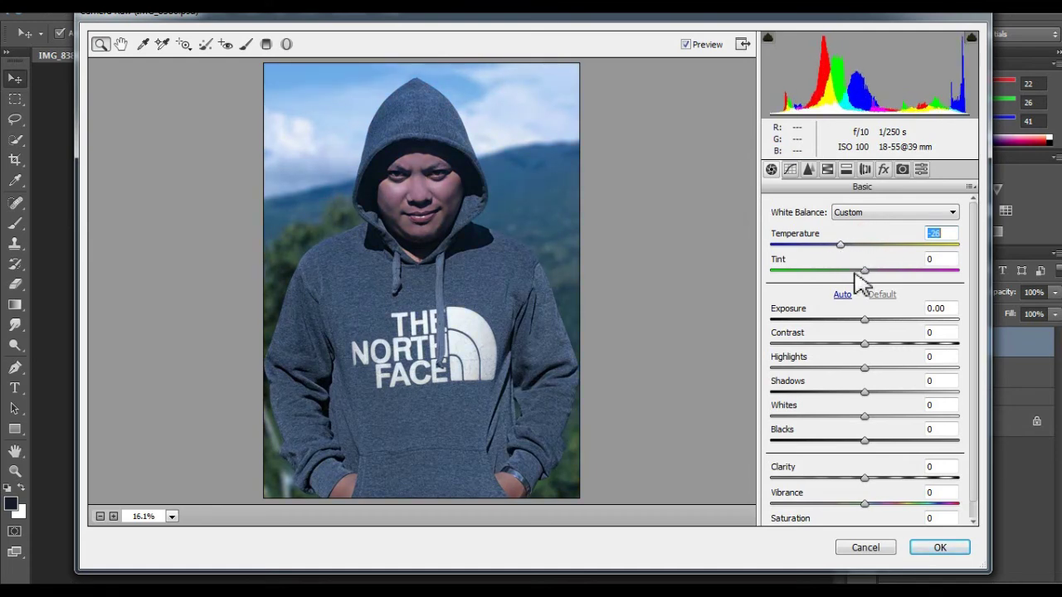
pyautogui.moveTo(865, 274); pyautogui.dragTo(849, 277)
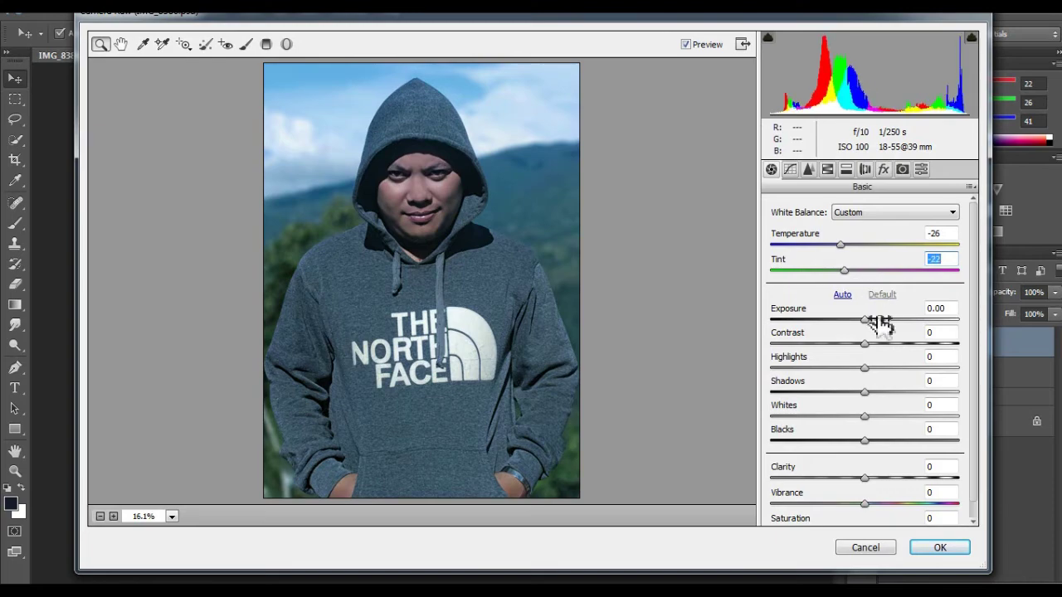
pyautogui.moveTo(864, 320)
pyautogui.mouseDown()
pyautogui.moveTo(877, 320)
pyautogui.moveTo(859, 319)
pyautogui.mouseUp()
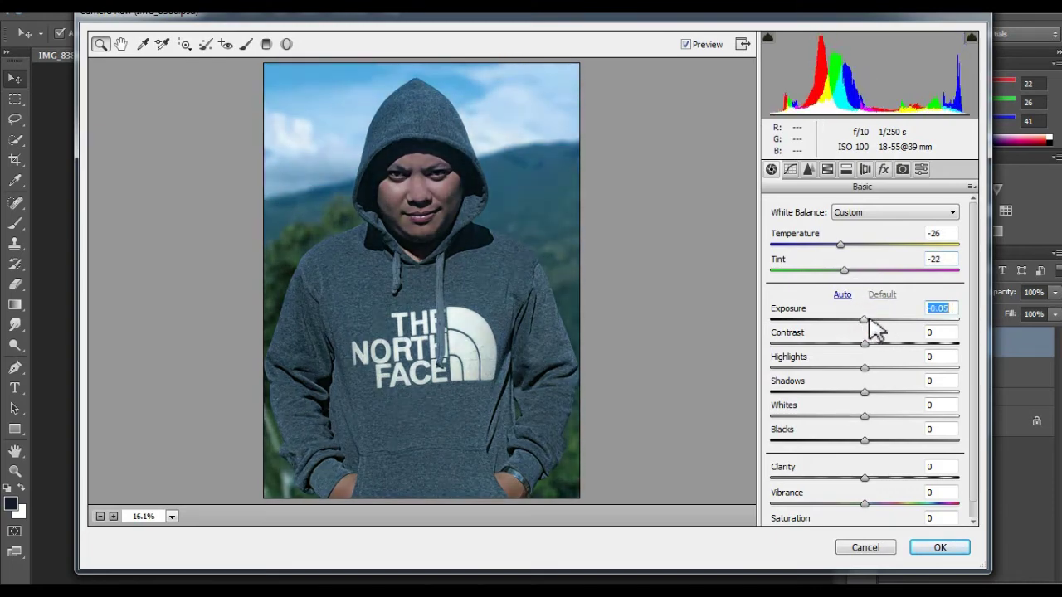
pyautogui.press('Down')
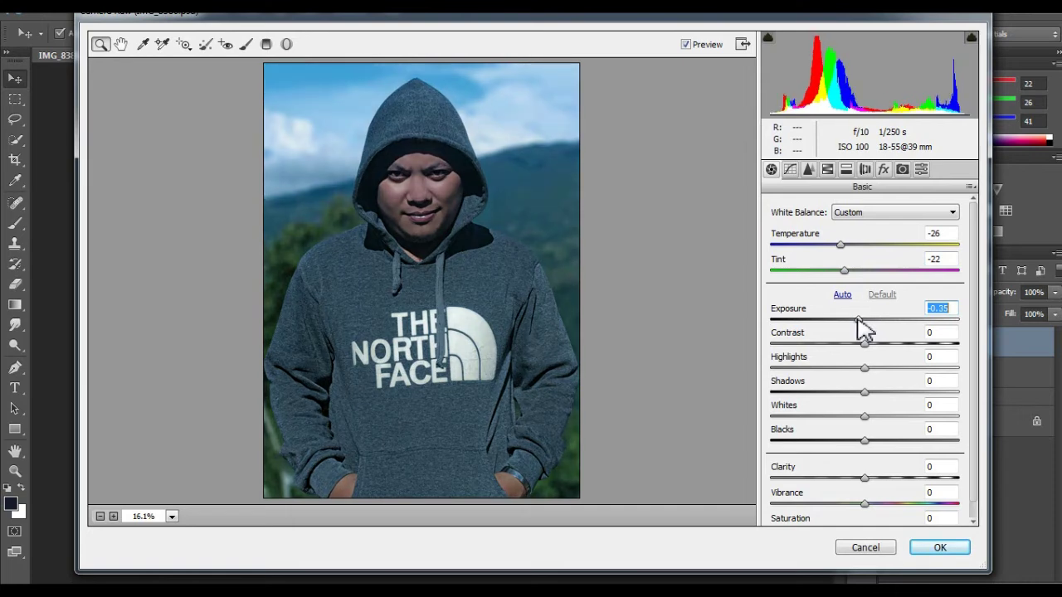
# Set Contrast +18, Highlights -100, Shadows +73, Whites +37, Blacks -33 and Clarity +28.
pyautogui.moveTo(865, 343); pyautogui.dragTo(884, 343)
pyautogui.click(863, 368)
pyautogui.write('-100')
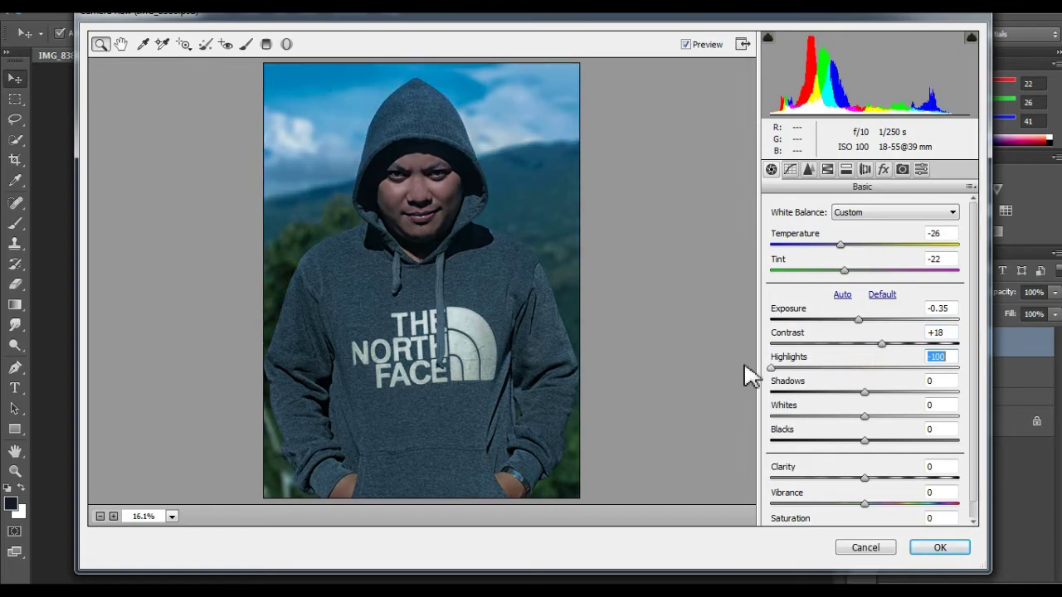
pyautogui.moveTo(865, 392)
pyautogui.mouseDown()
pyautogui.moveTo(946, 405)
pyautogui.moveTo(934, 395)
pyautogui.mouseUp()
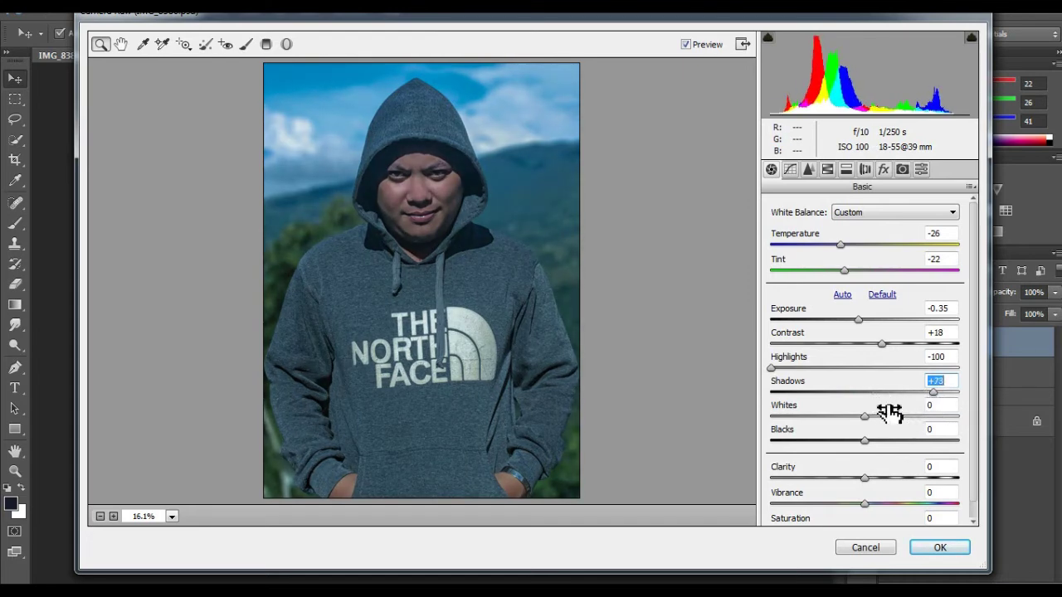
pyautogui.moveTo(864, 417)
pyautogui.mouseDown()
pyautogui.moveTo(913, 417)
pyautogui.moveTo(897, 420)
pyautogui.mouseUp()
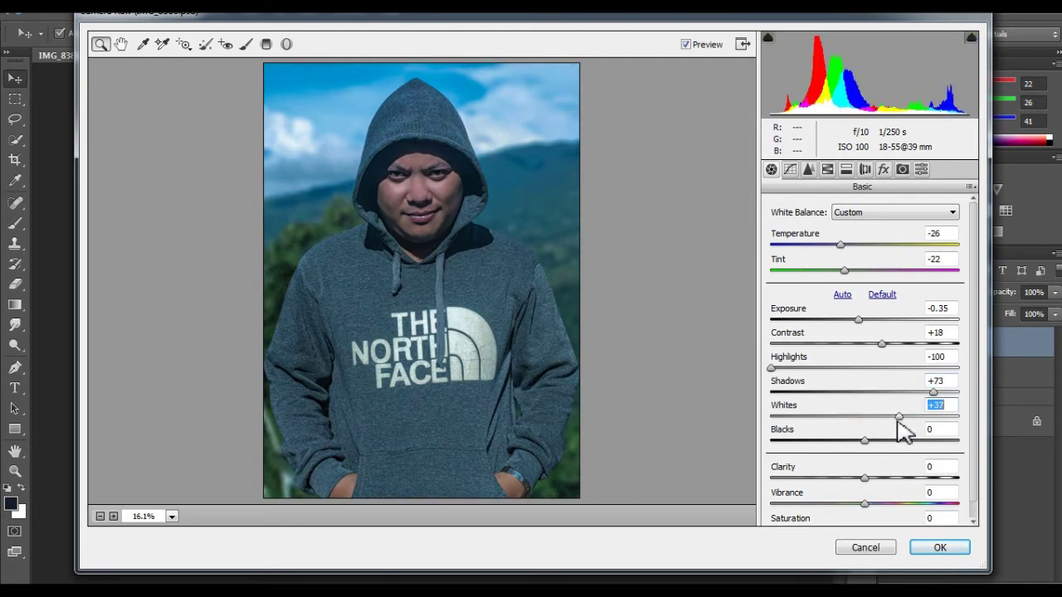
pyautogui.moveTo(865, 441)
pyautogui.mouseDown()
pyautogui.moveTo(822, 441)
pyautogui.moveTo(854, 441)
pyautogui.moveTo(836, 440)
pyautogui.mouseUp()
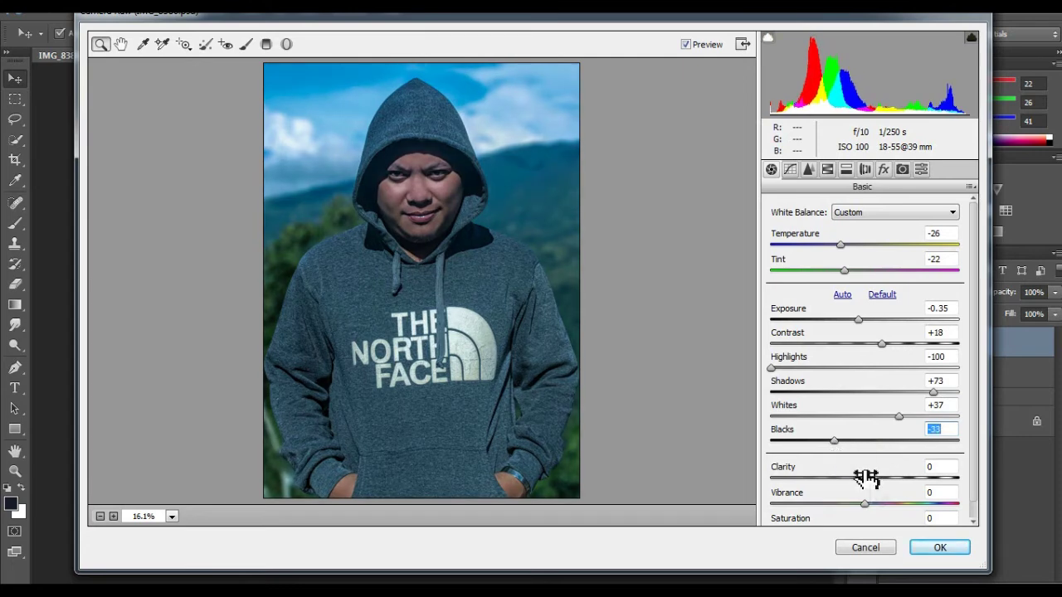
pyautogui.moveTo(867, 479)
pyautogui.mouseDown()
pyautogui.moveTo(858, 490)
pyautogui.moveTo(906, 498)
pyautogui.moveTo(894, 487)
pyautogui.moveTo(883, 505)
pyautogui.moveTo(892, 515)
pyautogui.mouseUp()
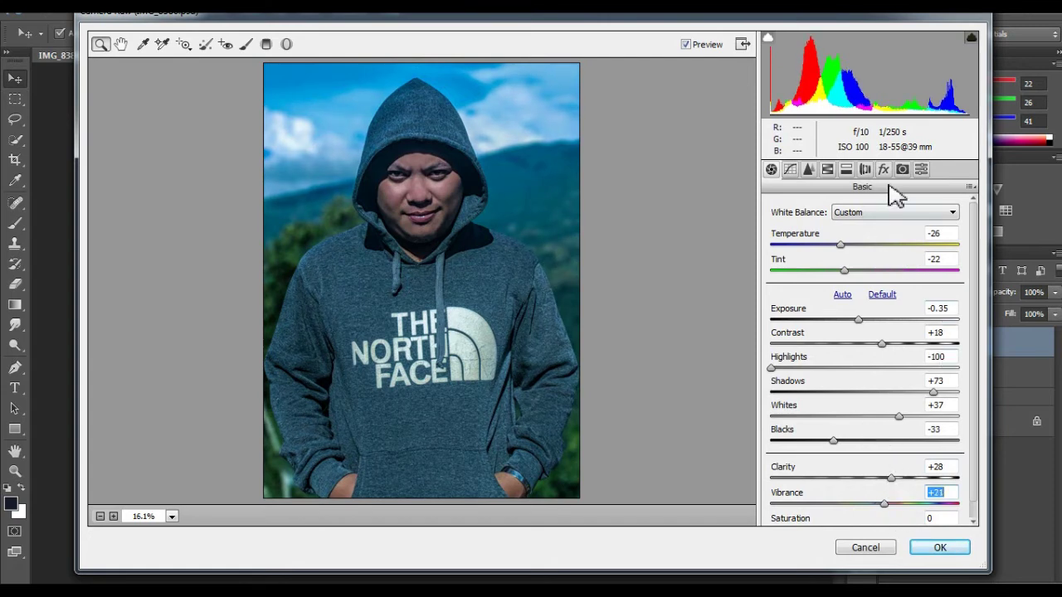
pyautogui.click(884, 171)
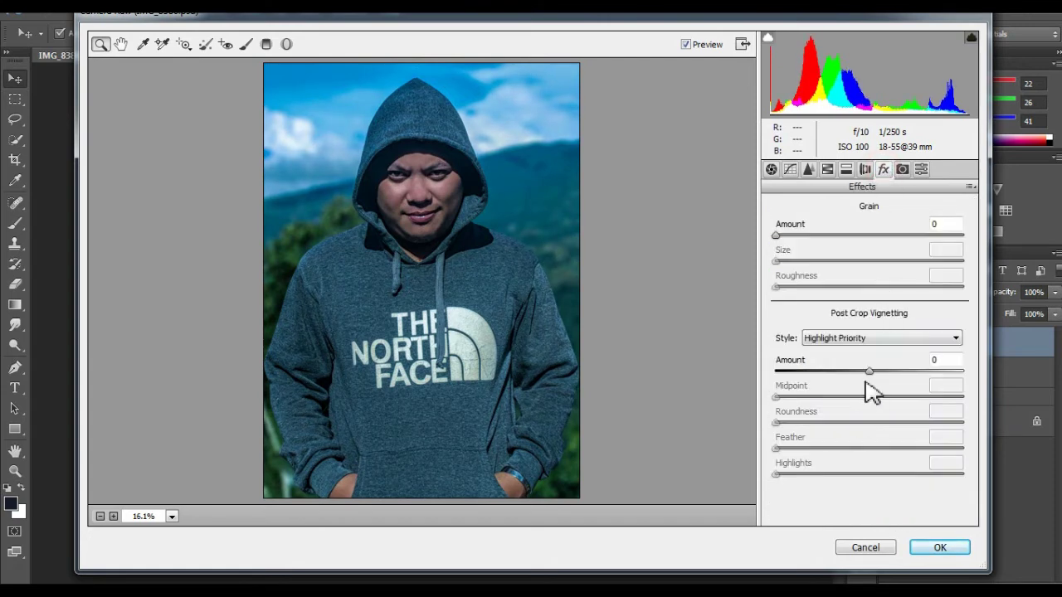
# Add a -19 vignette and brush a +0.50 exposure adjustment over the face.
pyautogui.moveTo(867, 374); pyautogui.dragTo(844, 374)
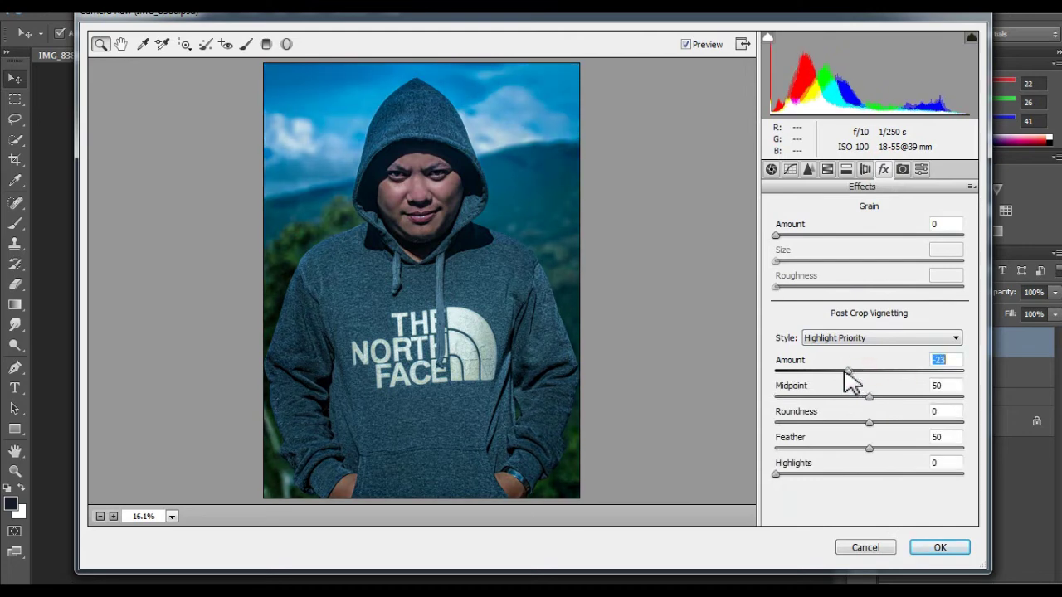
pyautogui.moveTo(850, 374); pyautogui.dragTo(847, 372)
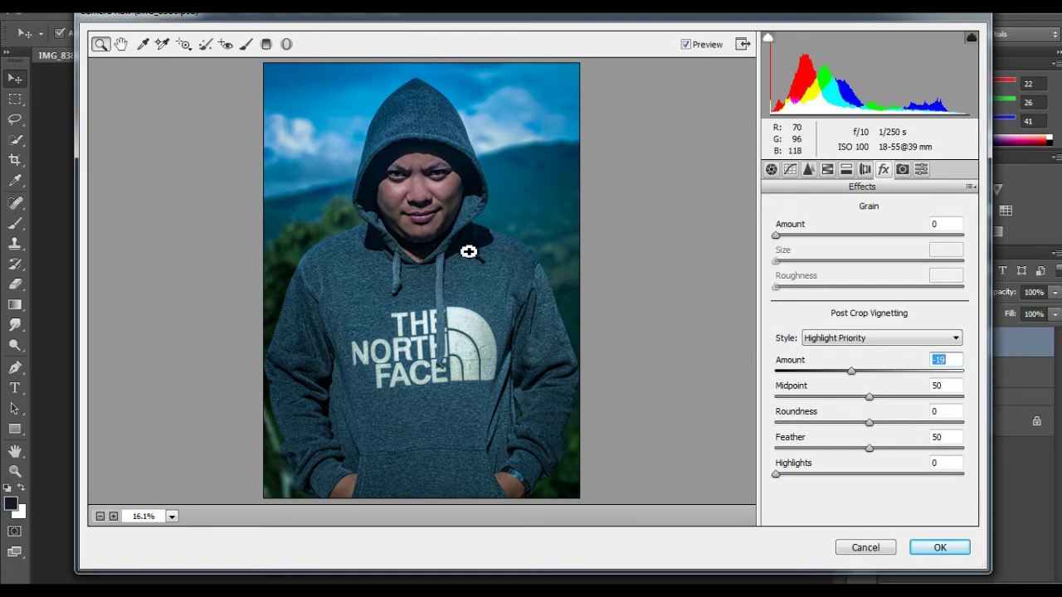
pyautogui.click(247, 44)
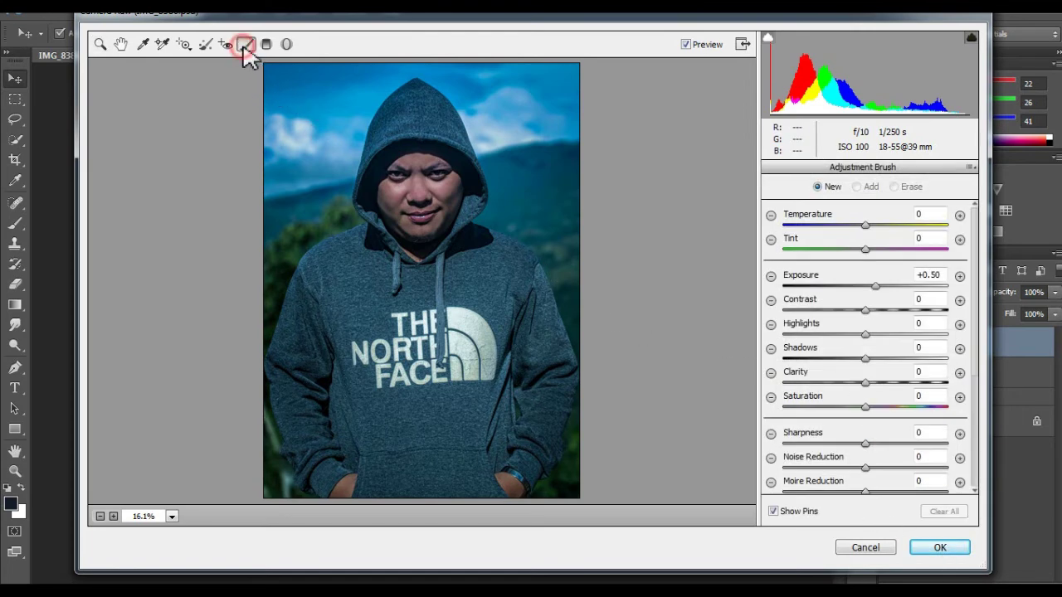
pyautogui.moveTo(401, 183)
pyautogui.mouseDown()
pyautogui.moveTo(390, 195)
pyautogui.moveTo(452, 199)
pyautogui.mouseUp()
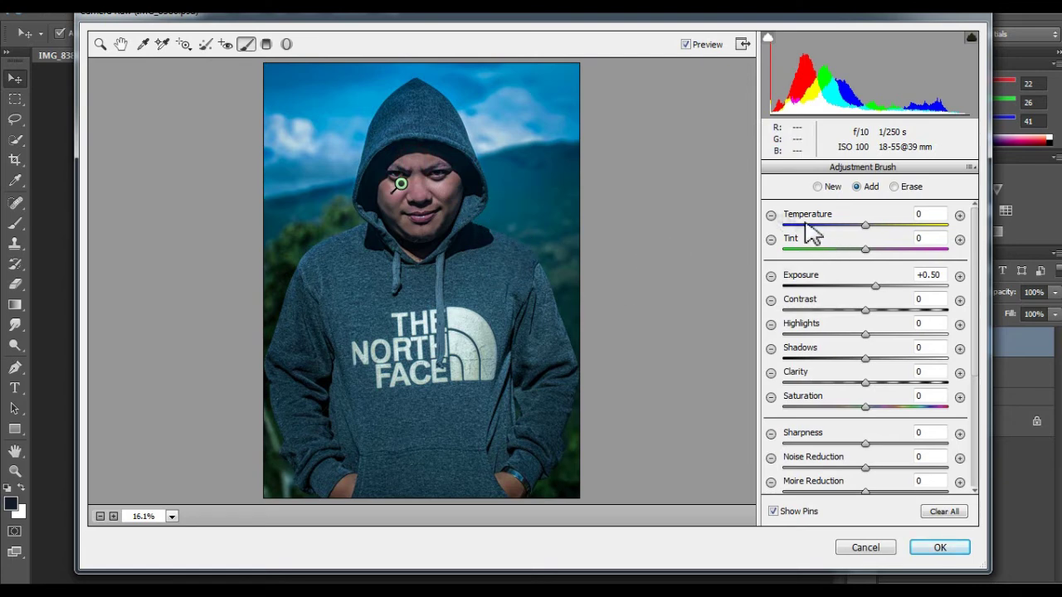
# Toggle Preview to compare the face edit, then apply the Camera Raw changes.
pyautogui.click(692, 47)
pyautogui.click(685, 45)
pyautogui.click(685, 45)
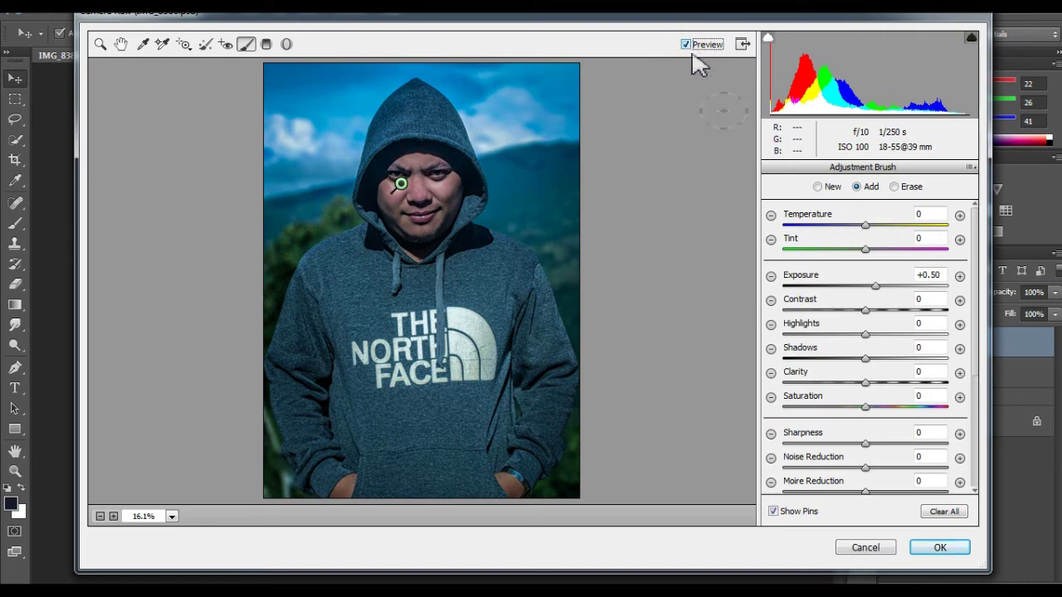
pyautogui.click(930, 548)
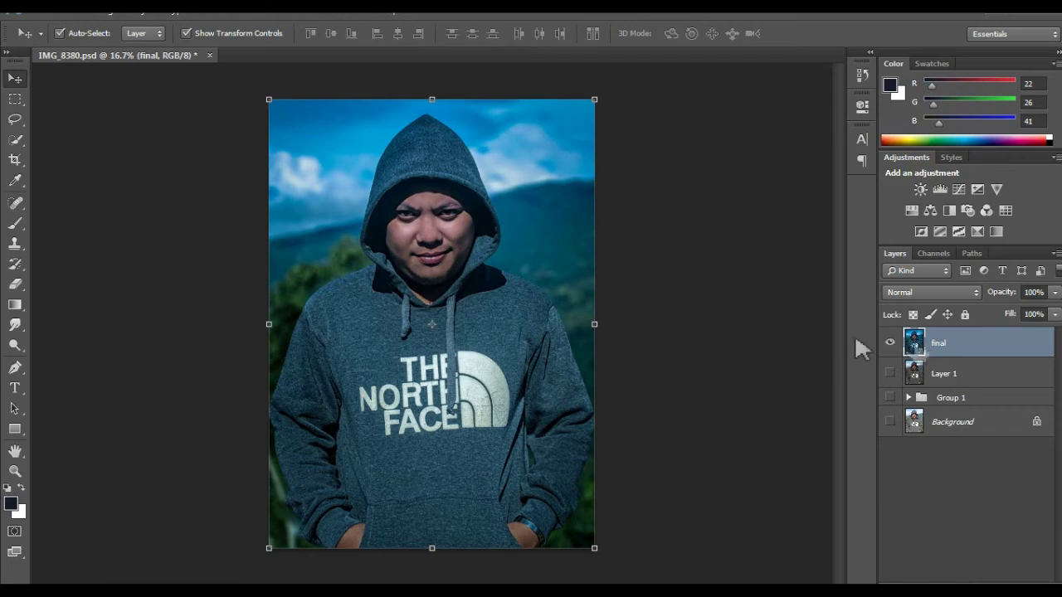
# Show Layer 1 and toggle the final layer off and on to compare the grade.
pyautogui.click(890, 373)
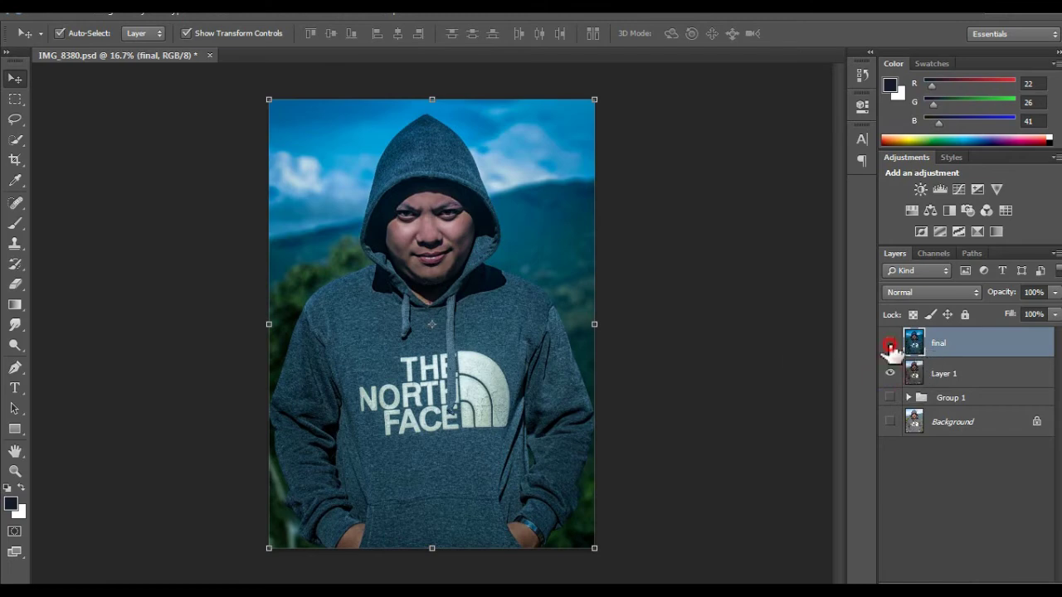
pyautogui.click(889, 343)
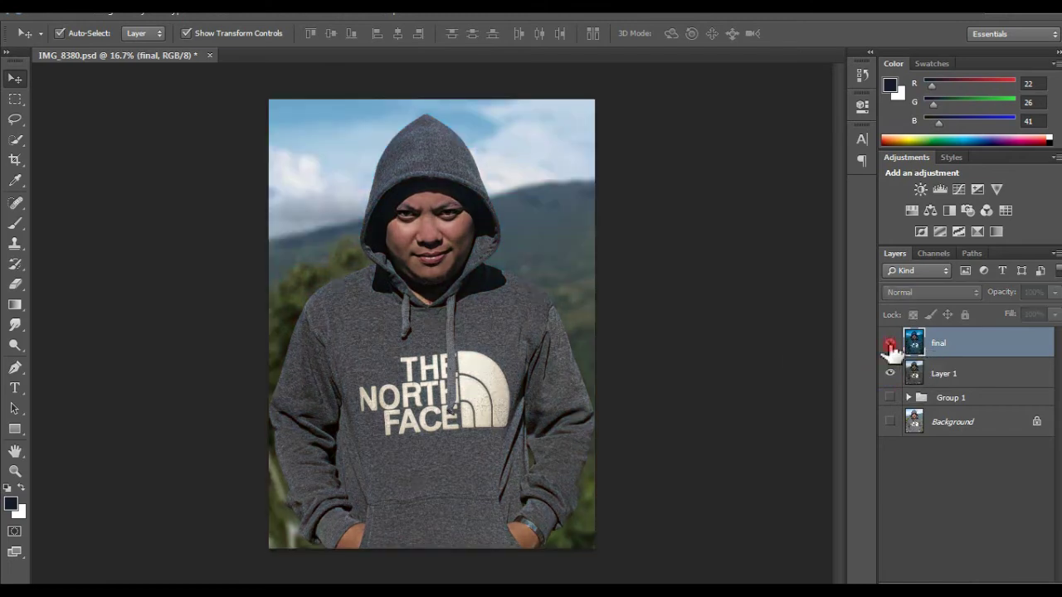
pyautogui.click(890, 344)
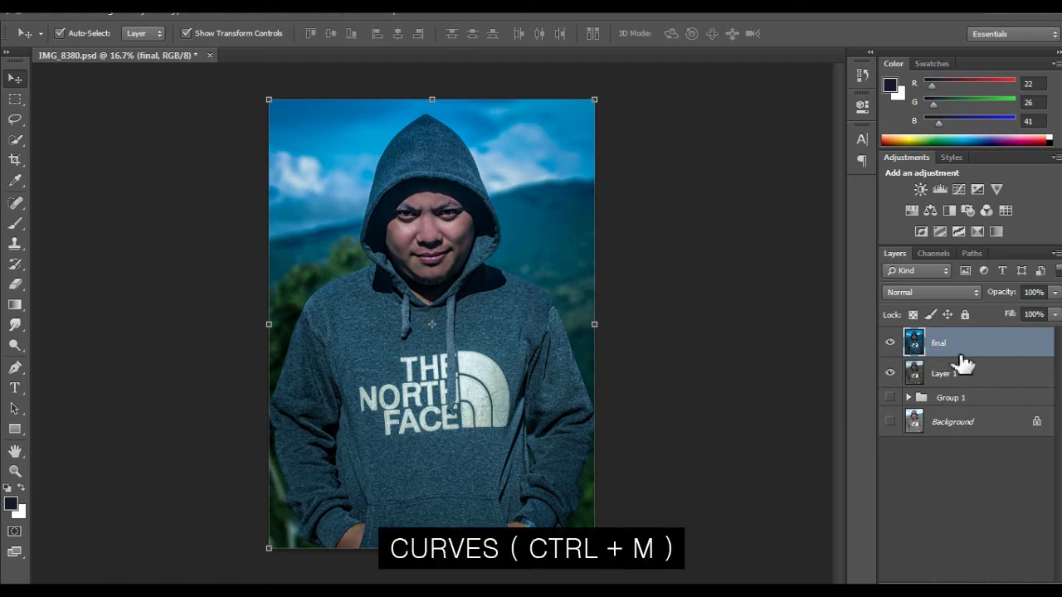
pyautogui.hotkey('ctrl', 'm')
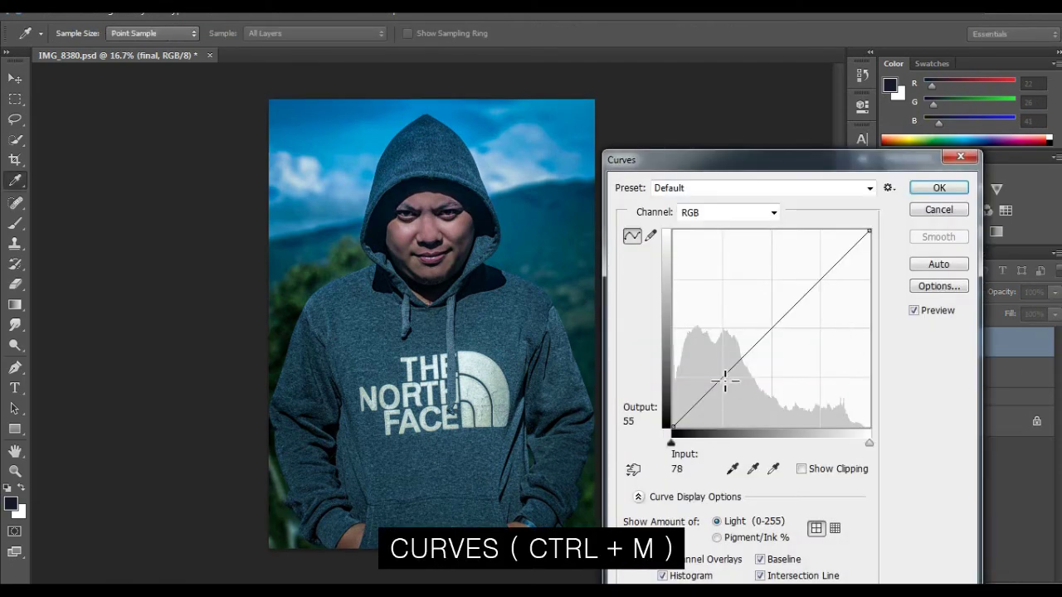
# Form a gentle two-point S-curve and lift the black point to output 24.
pyautogui.click(722, 380)
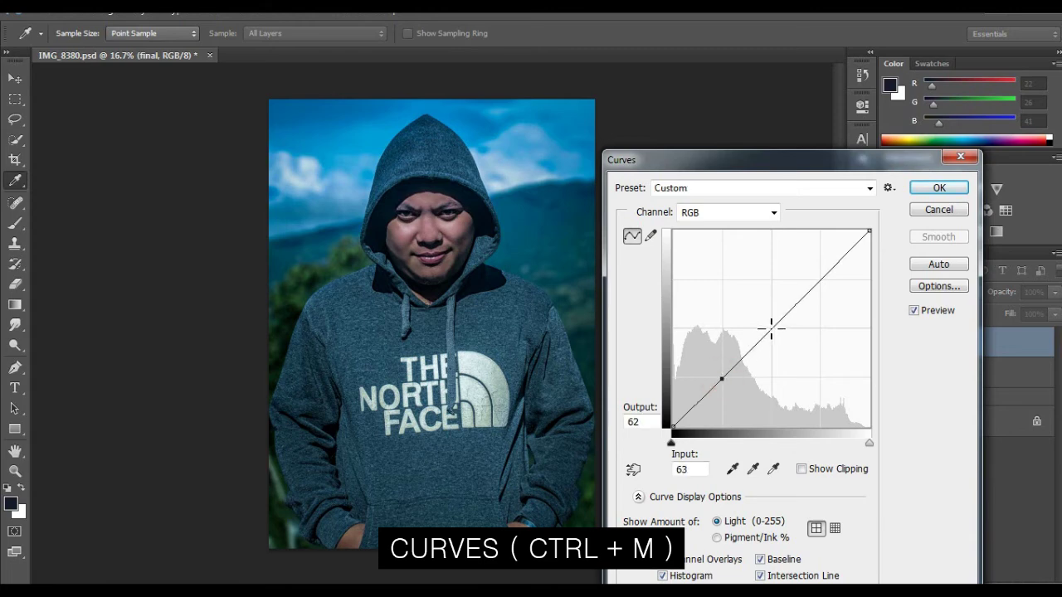
pyautogui.click(771, 328)
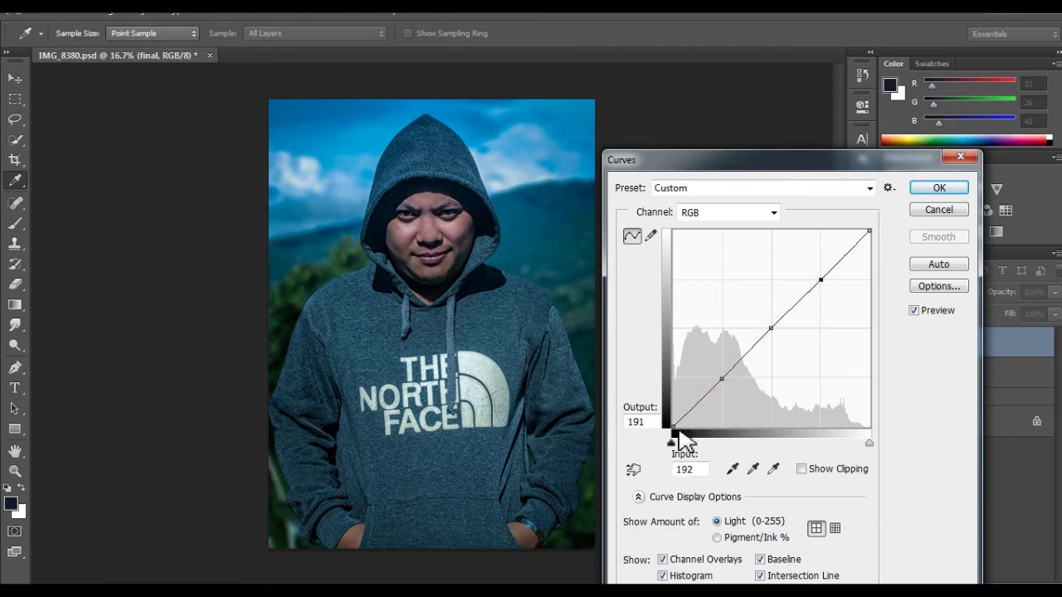
pyautogui.moveTo(672, 426); pyautogui.dragTo(672, 413)
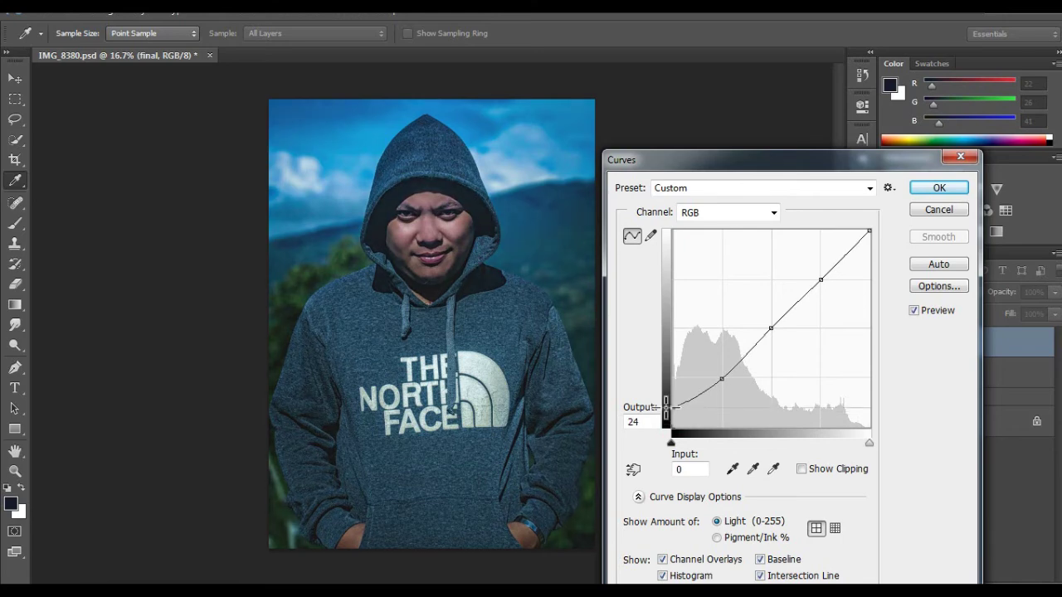
pyautogui.click(938, 187)
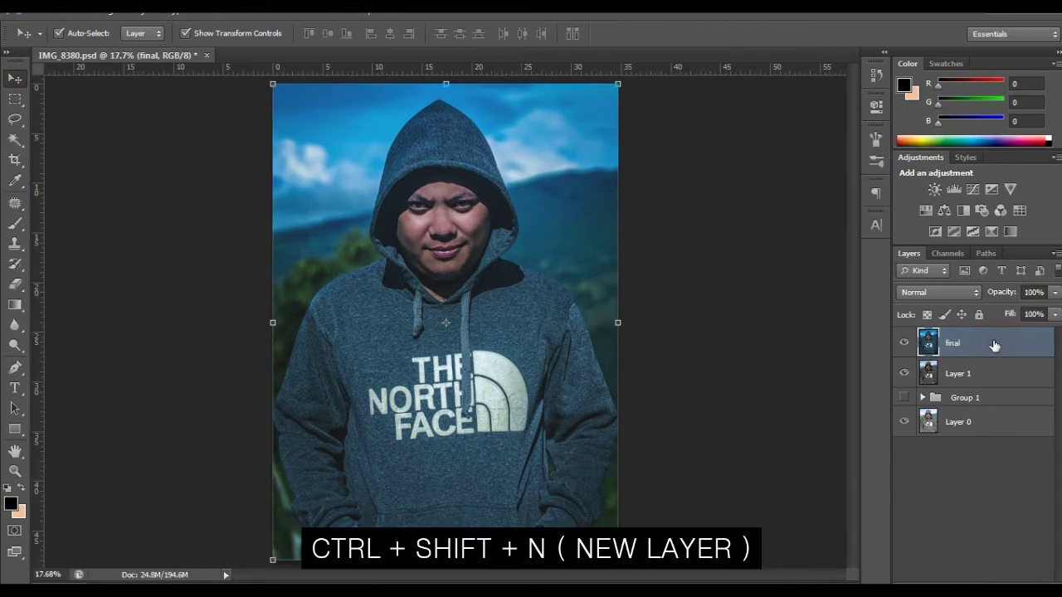
# Add a new empty Layer 2 and zoom in on the mouth and neckline with the Brush.
pyautogui.hotkey('ctrl', 'shift', 'n')
pyautogui.press('Return')
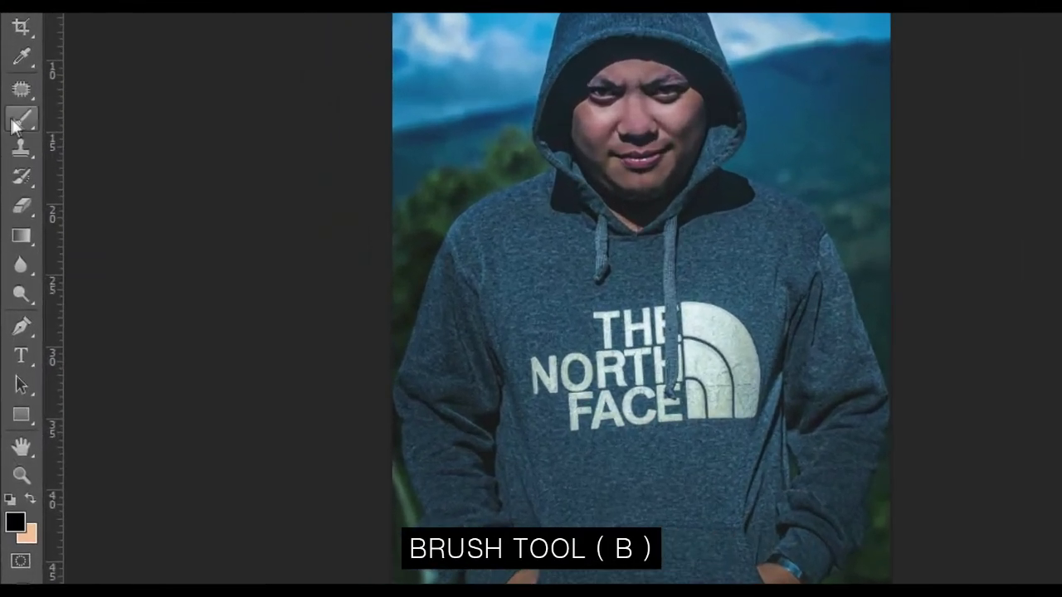
pyautogui.click(15, 219)
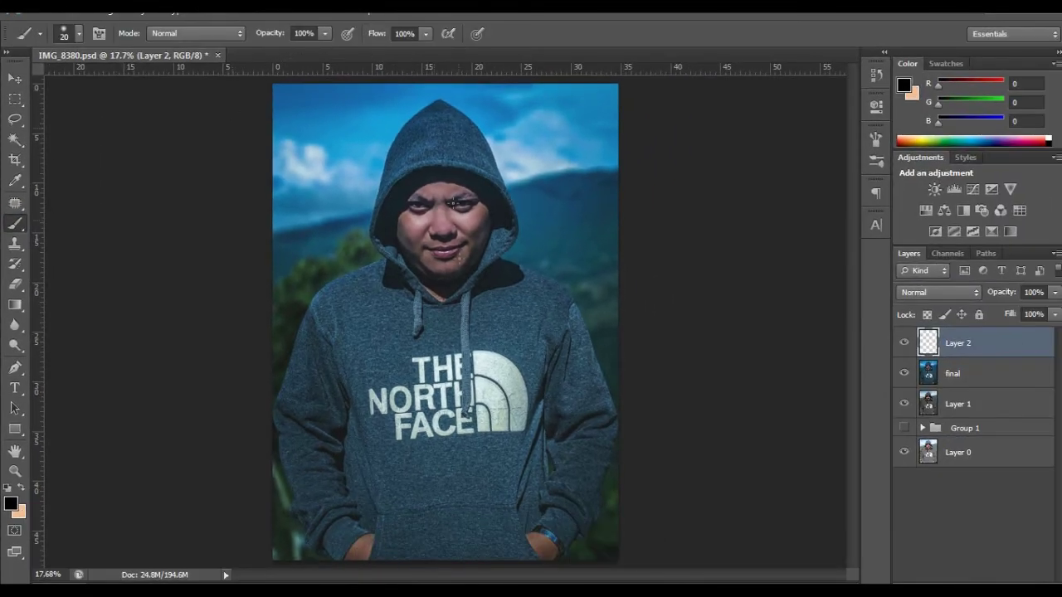
pyautogui.scroll(1, 452, 267)
pyautogui.scroll(1, 448, 249)
pyautogui.scroll(2, 444, 224)
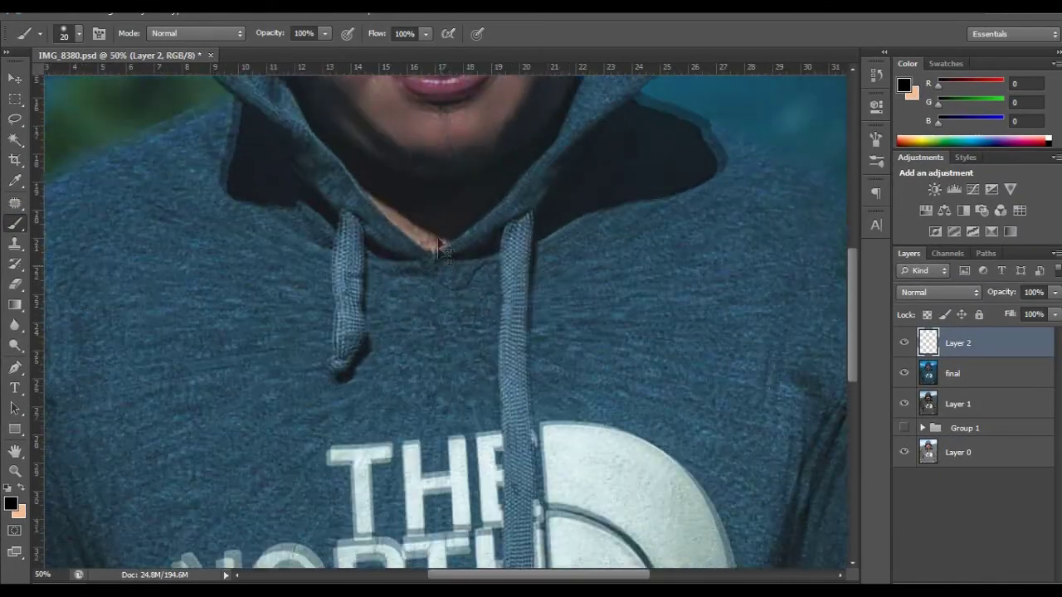
pyautogui.scroll(2, 439, 199)
pyautogui.moveTo(451, 149); pyautogui.dragTo(408, 311)
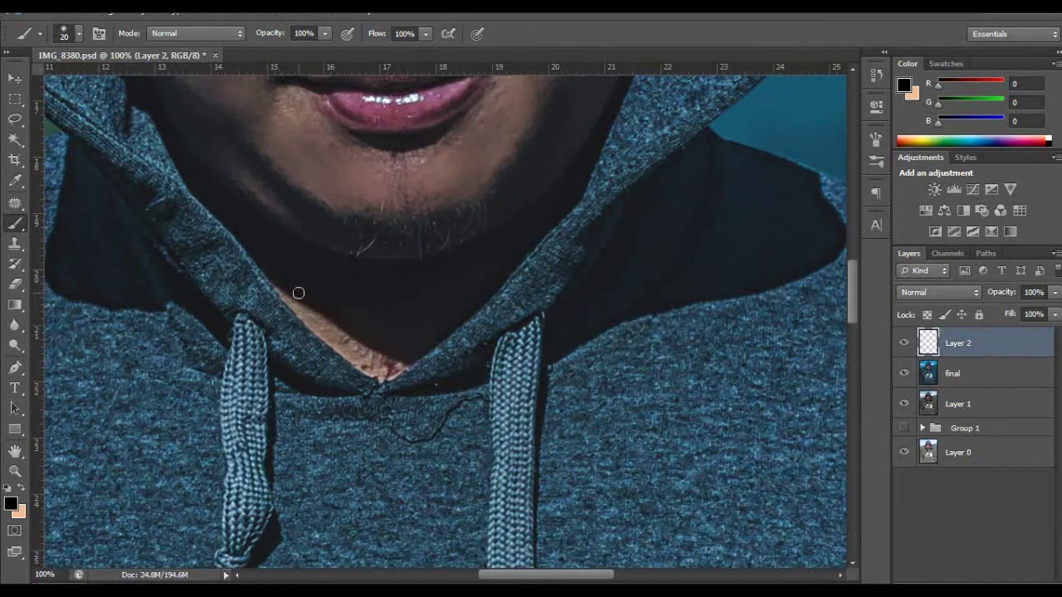
# Undo two dark test strokes and sample the dark shadow tone from the neck.
pyautogui.moveTo(299, 293); pyautogui.dragTo(353, 334)
pyautogui.moveTo(290, 256); pyautogui.dragTo(371, 310)
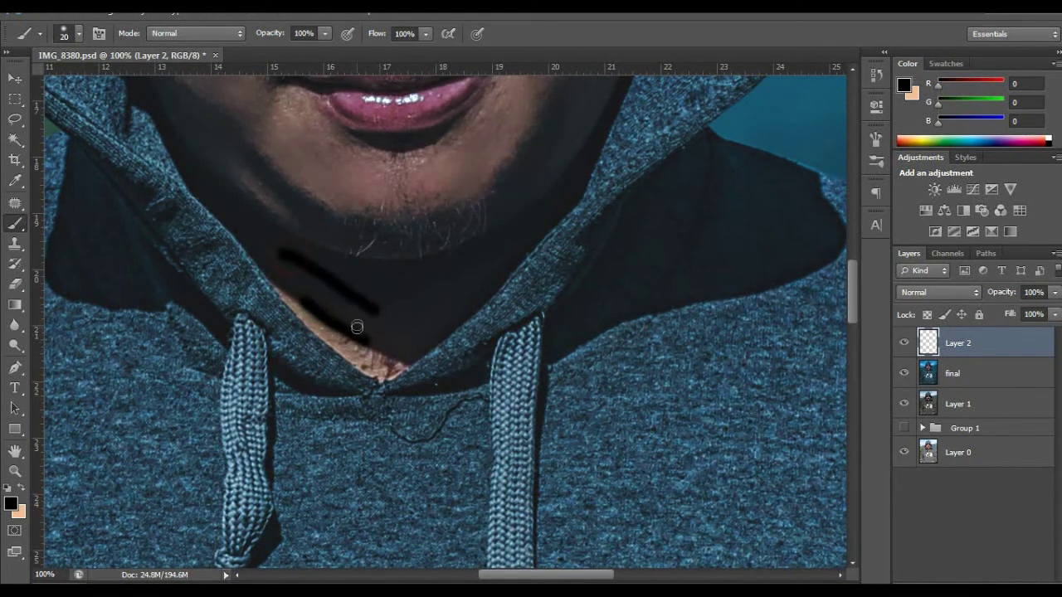
pyautogui.hotkey('ctrl', 'z')
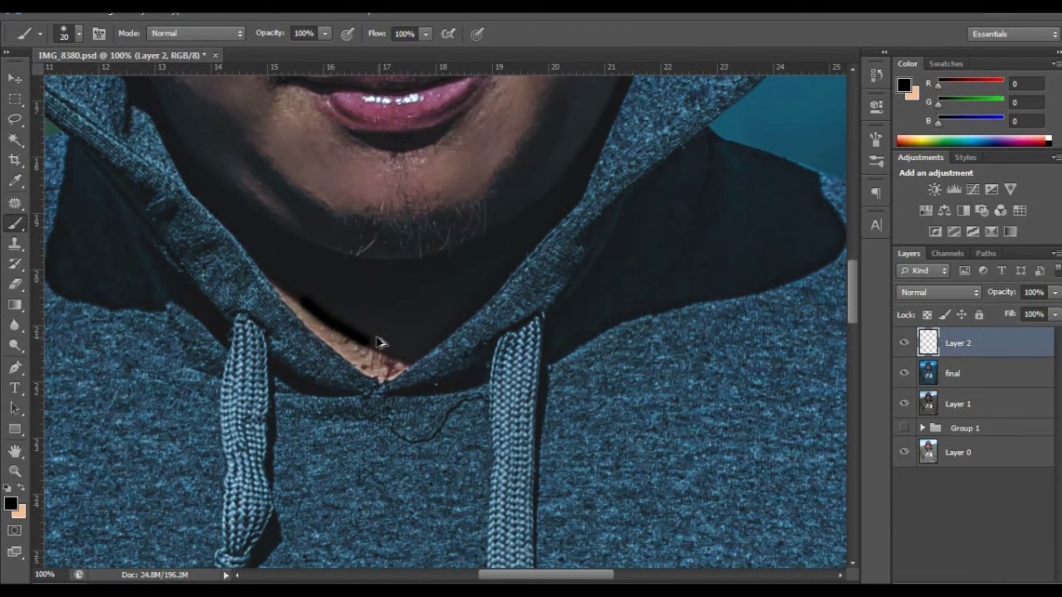
pyautogui.hotkey('ctrl', 'alt', 'z')
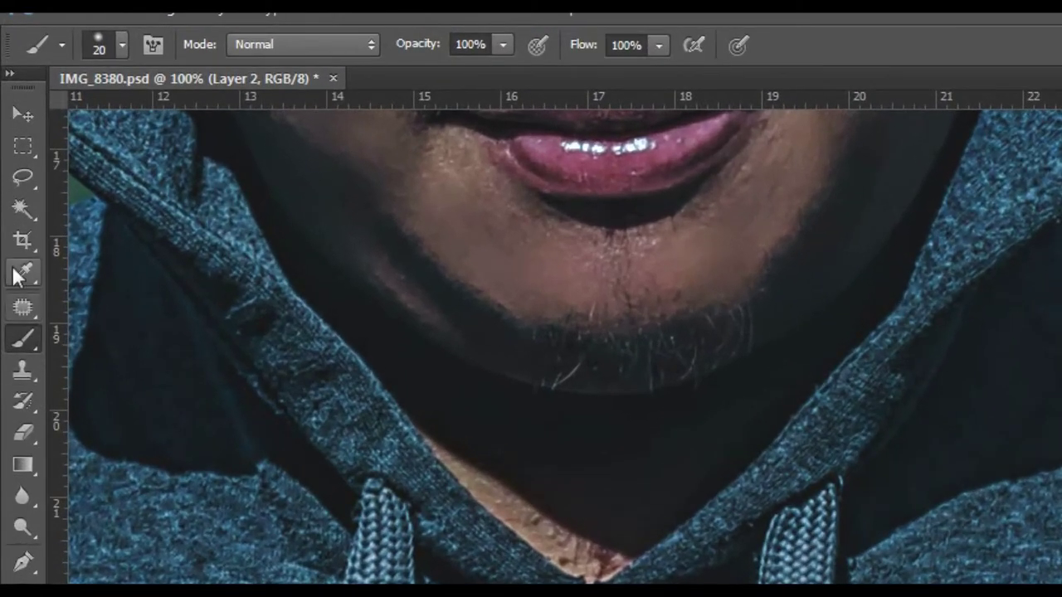
pyautogui.click(15, 181)
pyautogui.click(509, 420)
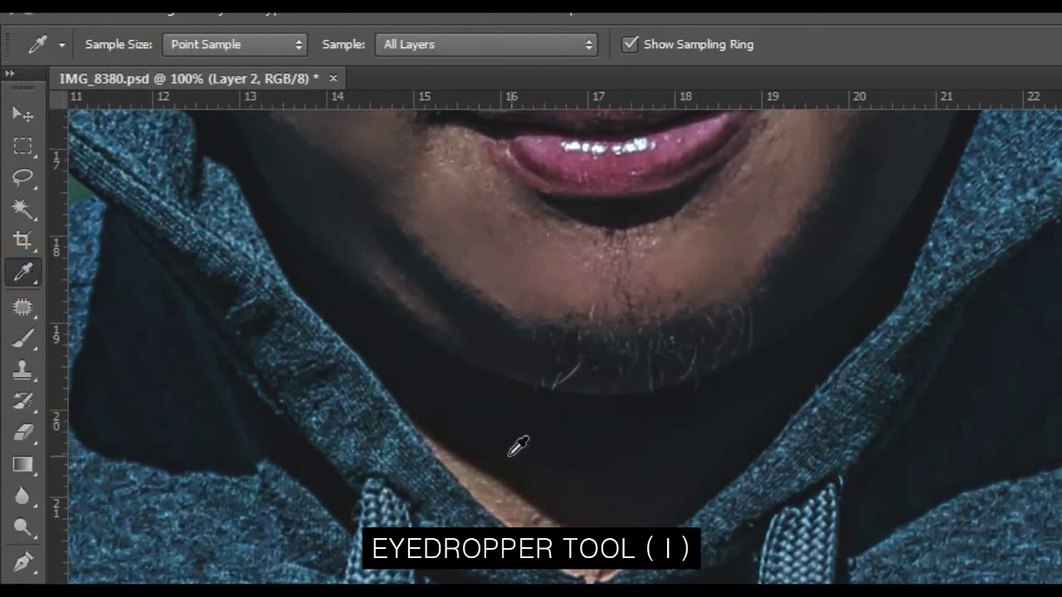
# Paint a dark stroke along the hoodie neckline and choose a soft brush preset.
pyautogui.click(20, 341)
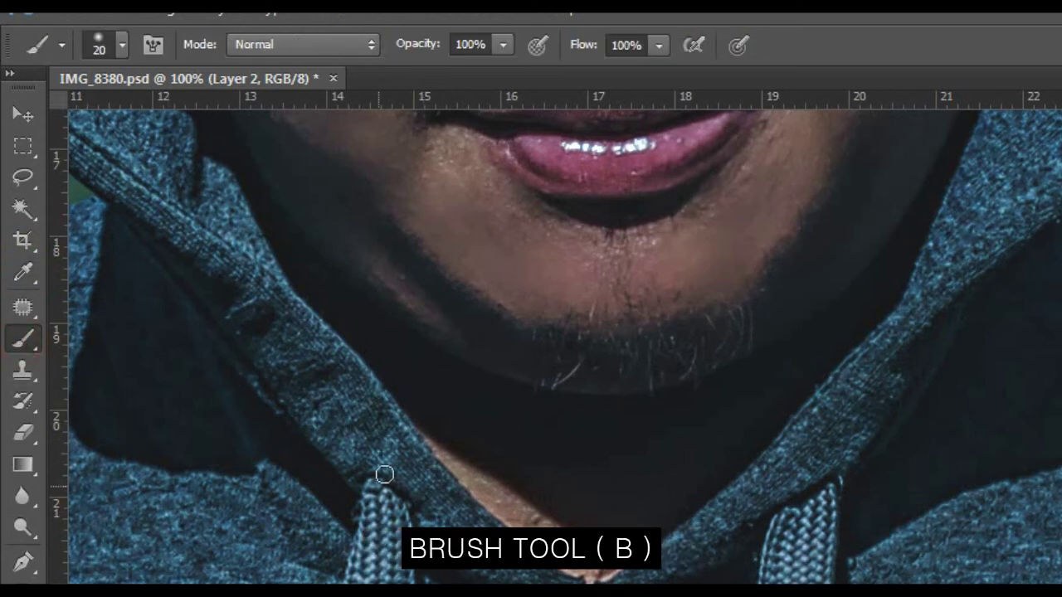
pyautogui.moveTo(432, 432); pyautogui.dragTo(479, 474)
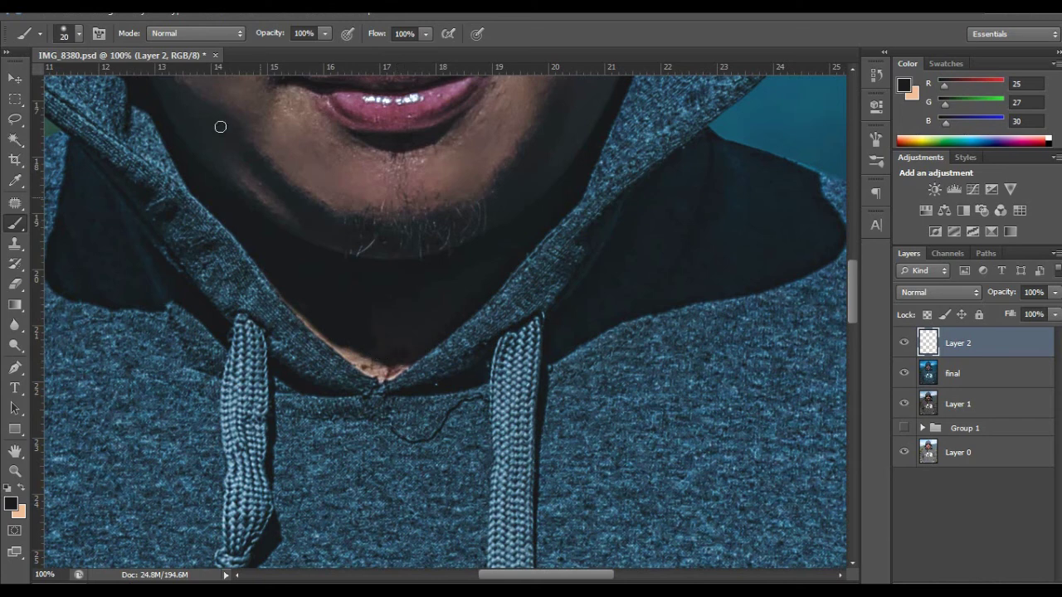
pyautogui.click(79, 37)
pyautogui.doubleClick(64, 148)
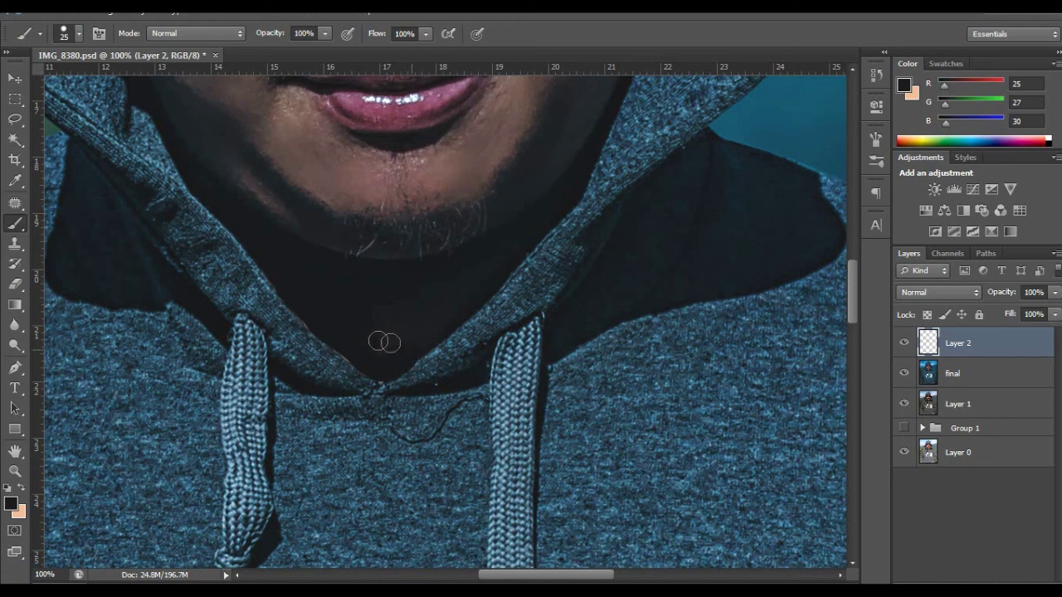
# Enlarge the brush to 40 and dab the dark tone across the neck to the drawstring.
pyautogui.click(371, 358)
pyautogui.press(']')
pyautogui.press(']')
pyautogui.click(365, 339)
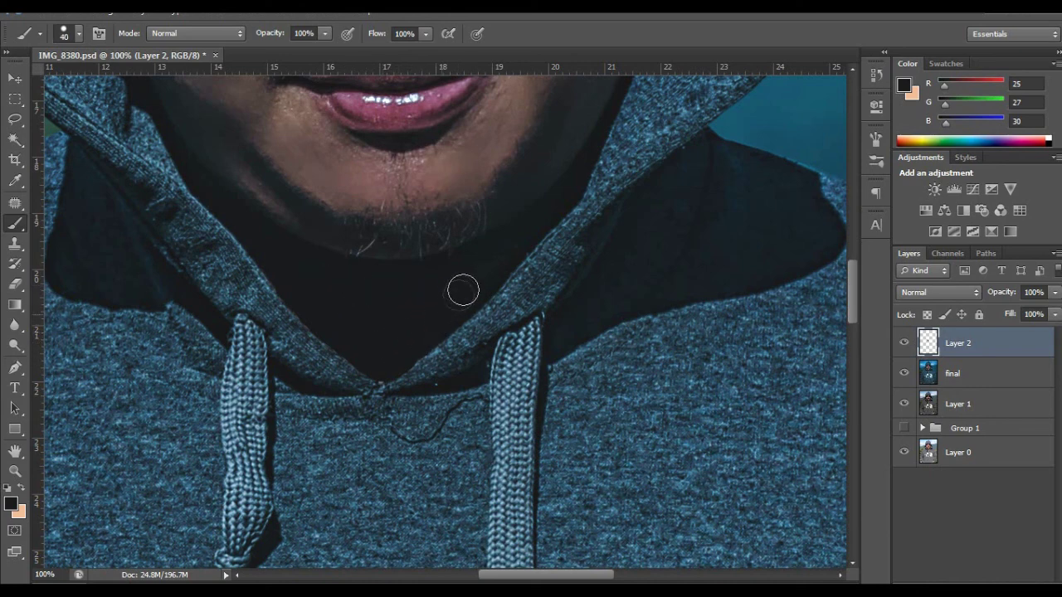
pyautogui.click(477, 264)
pyautogui.click(422, 287)
pyautogui.click(280, 275)
pyautogui.click(289, 283)
pyautogui.click(337, 324)
pyautogui.click(354, 345)
pyautogui.click(352, 318)
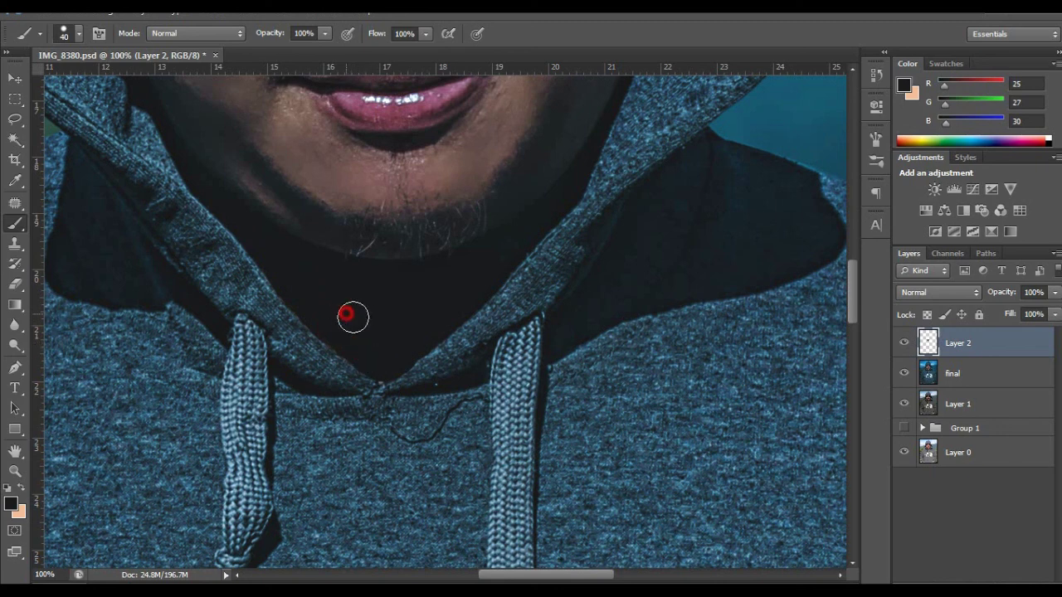